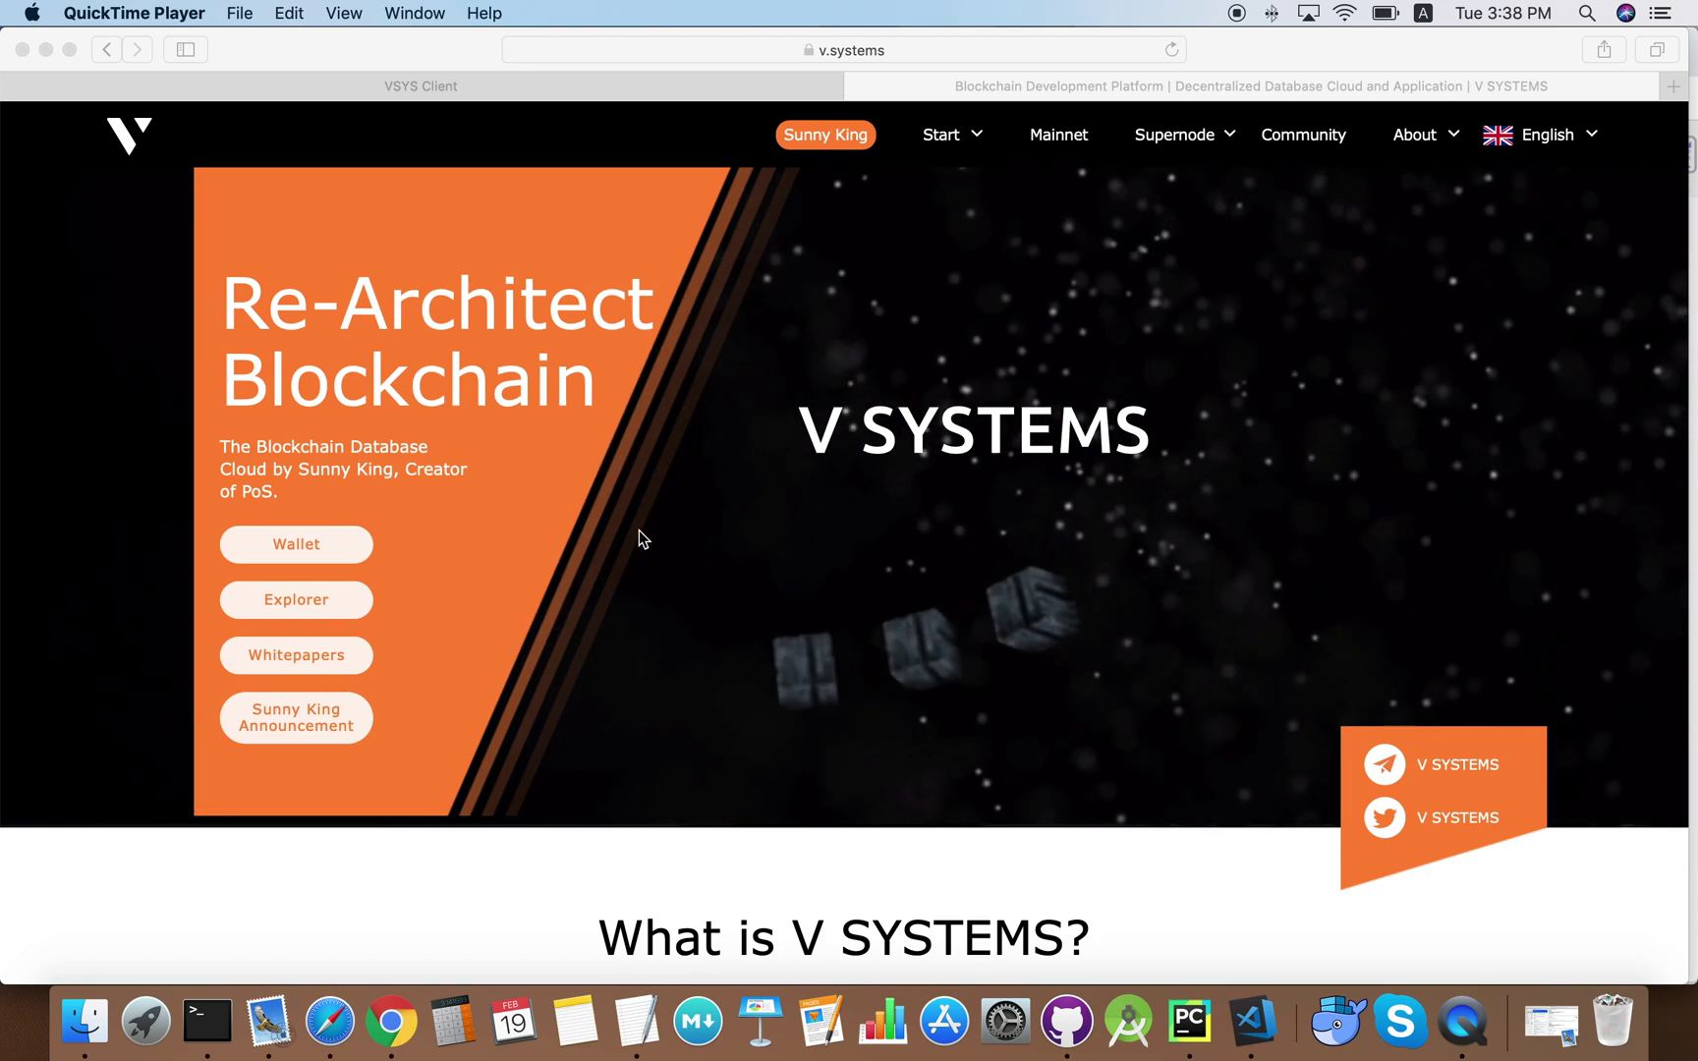
- Open the v.systems Wallet page that lists the hot and cold wallet downloads
{"action": "left_click", "coordinate": [332, 541]}
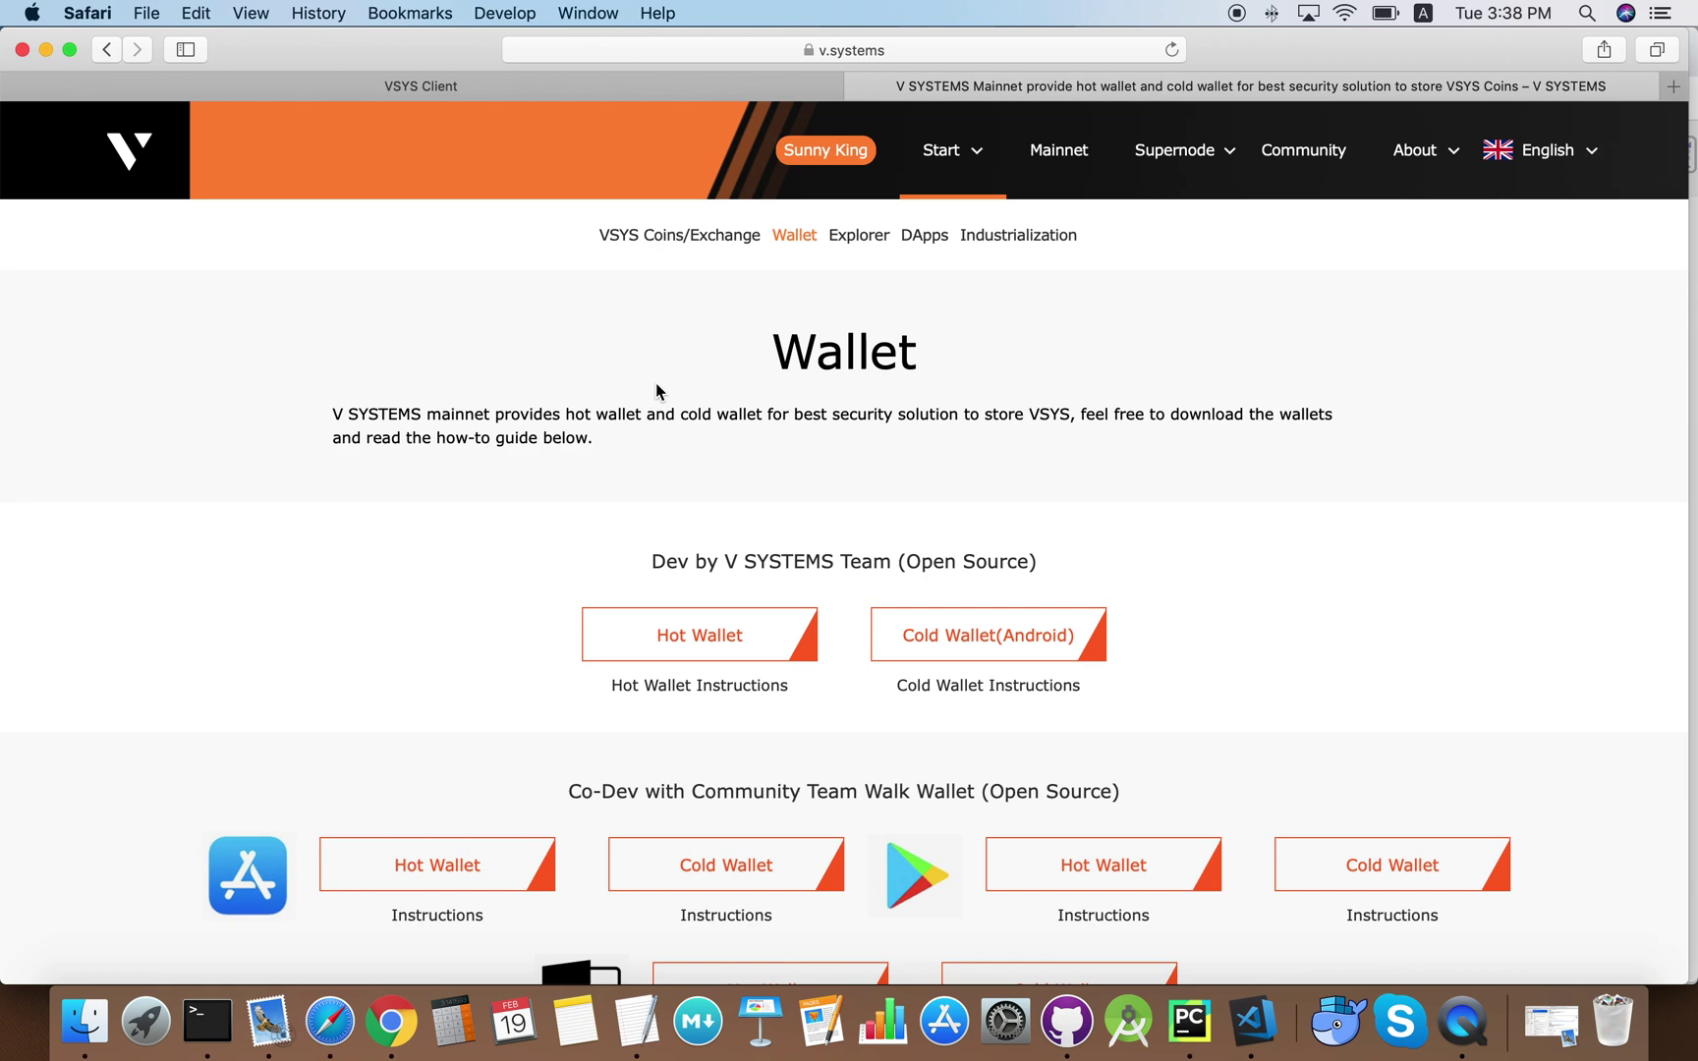
- Start a new wallet account in the VSYS Client with the username 'VSYS User'
{"action": "left_click", "coordinate": [459, 86]}
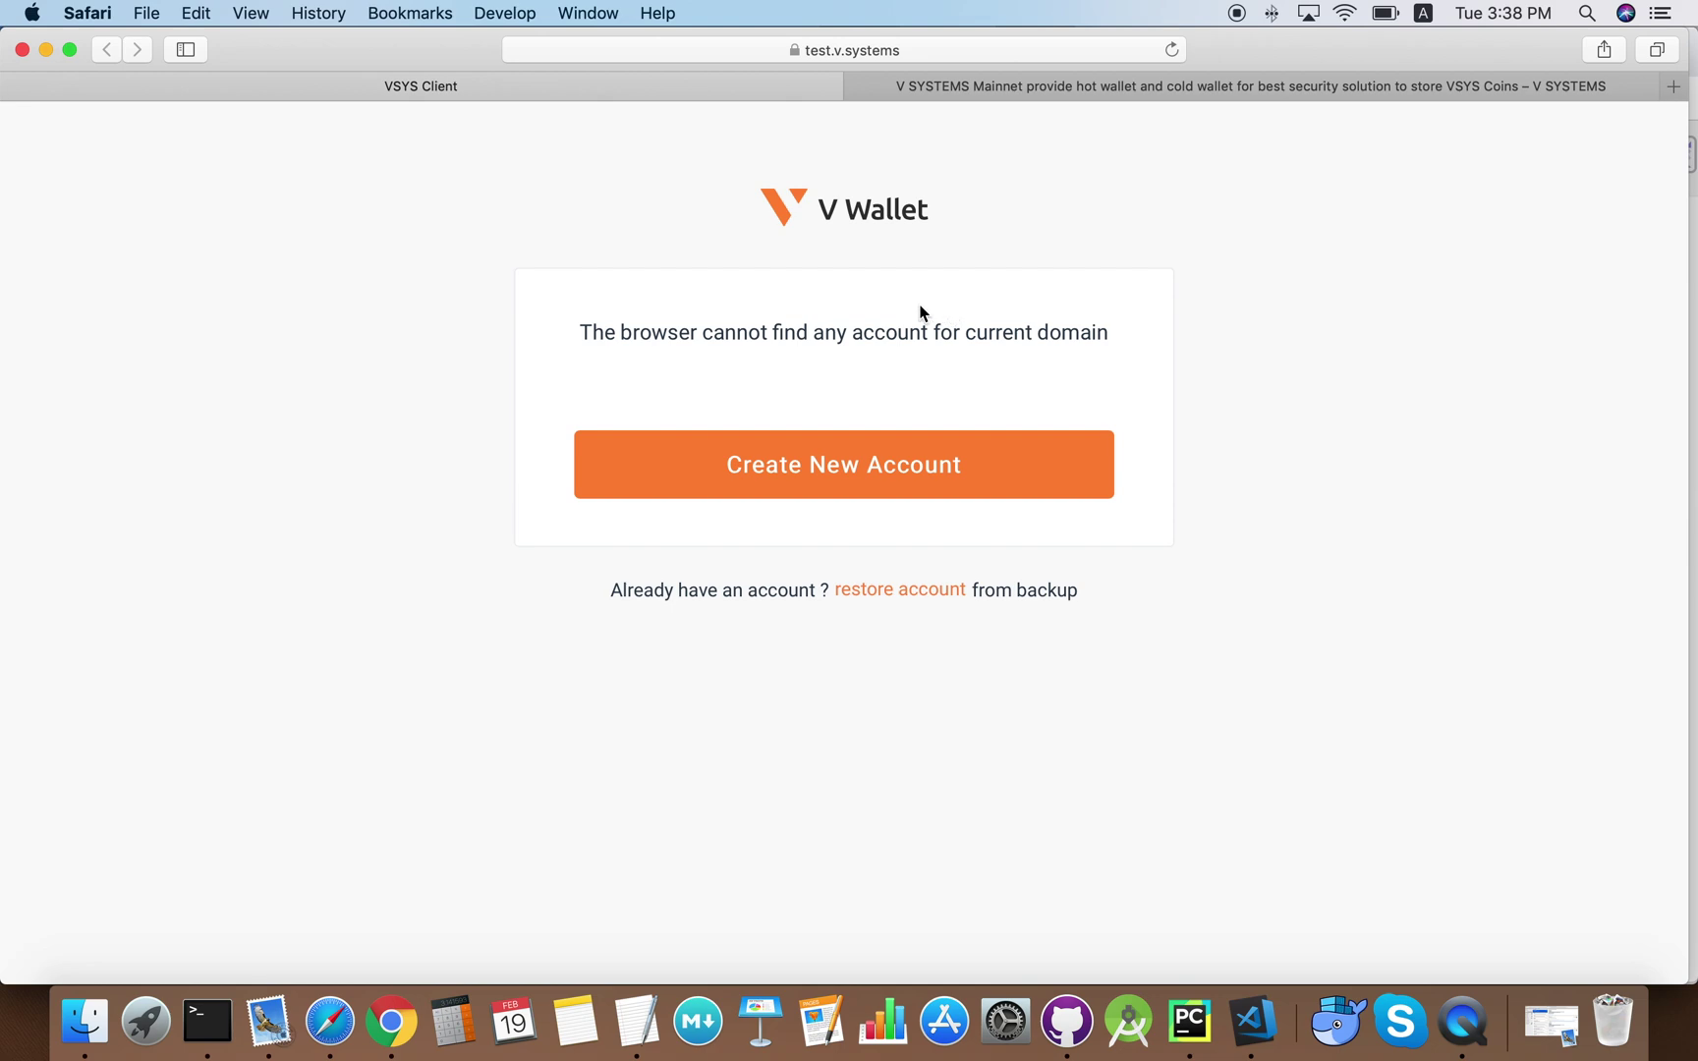
{"action": "left_click", "coordinate": [792, 478]}
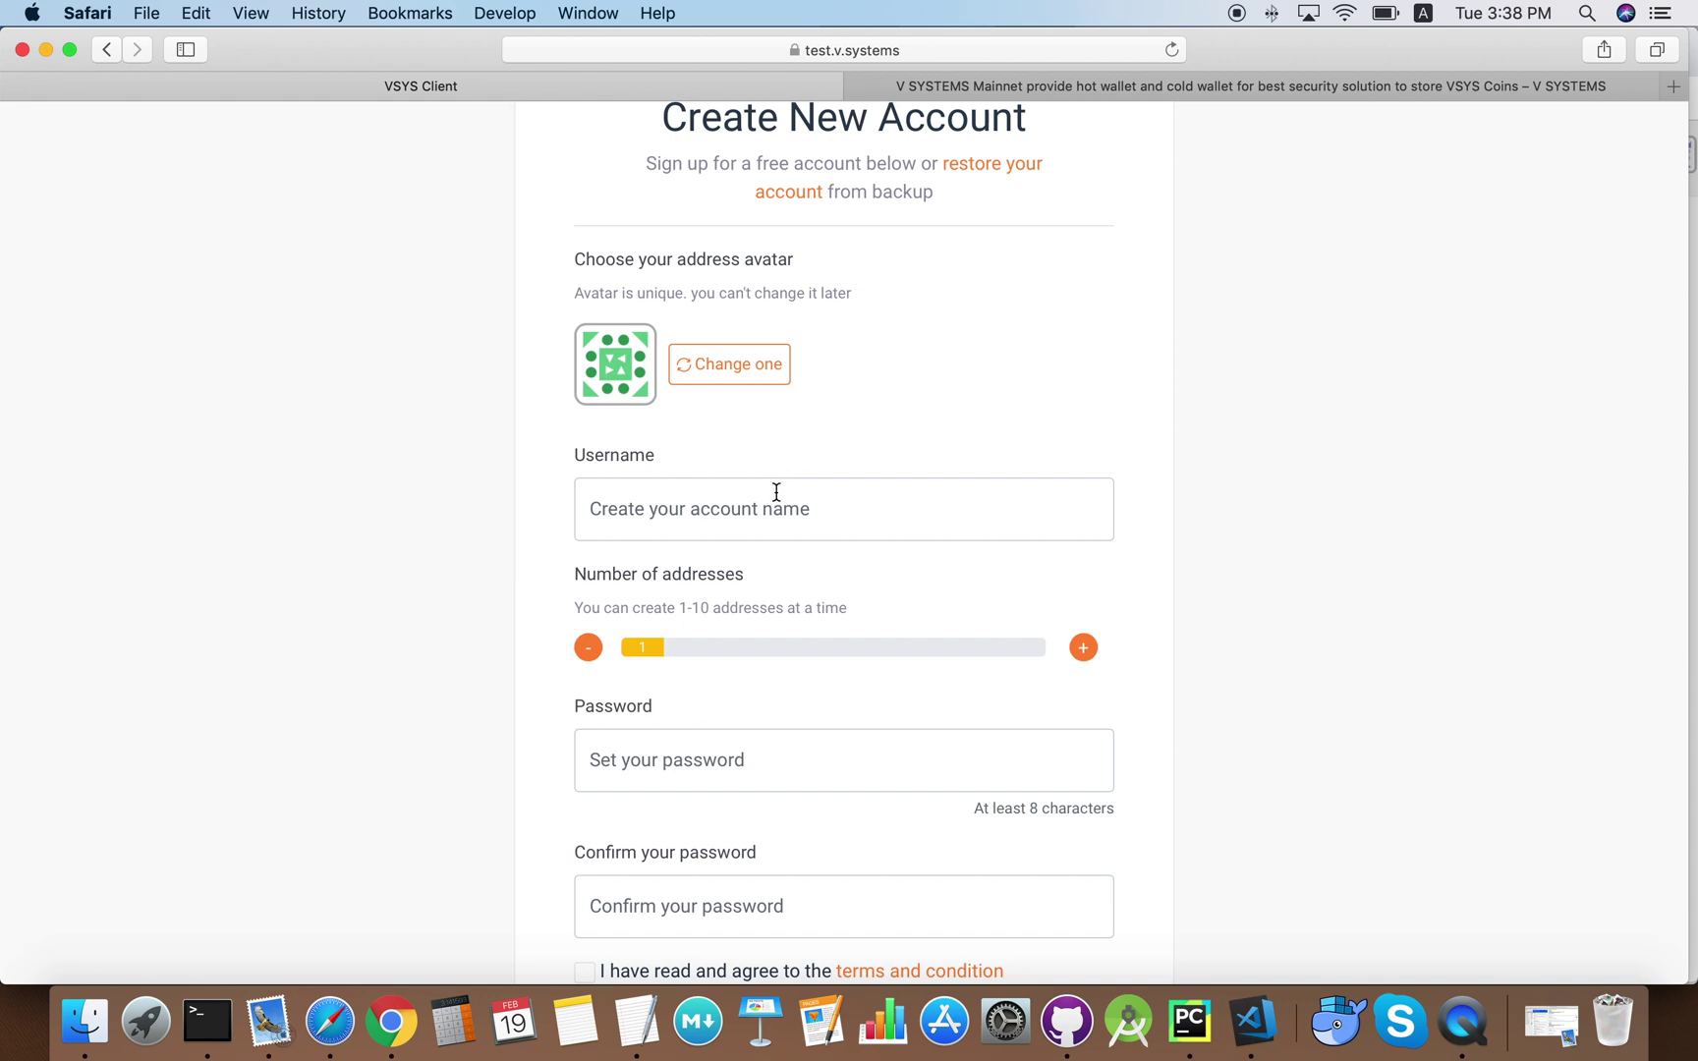
{"action": "type", "text": "VSY"}
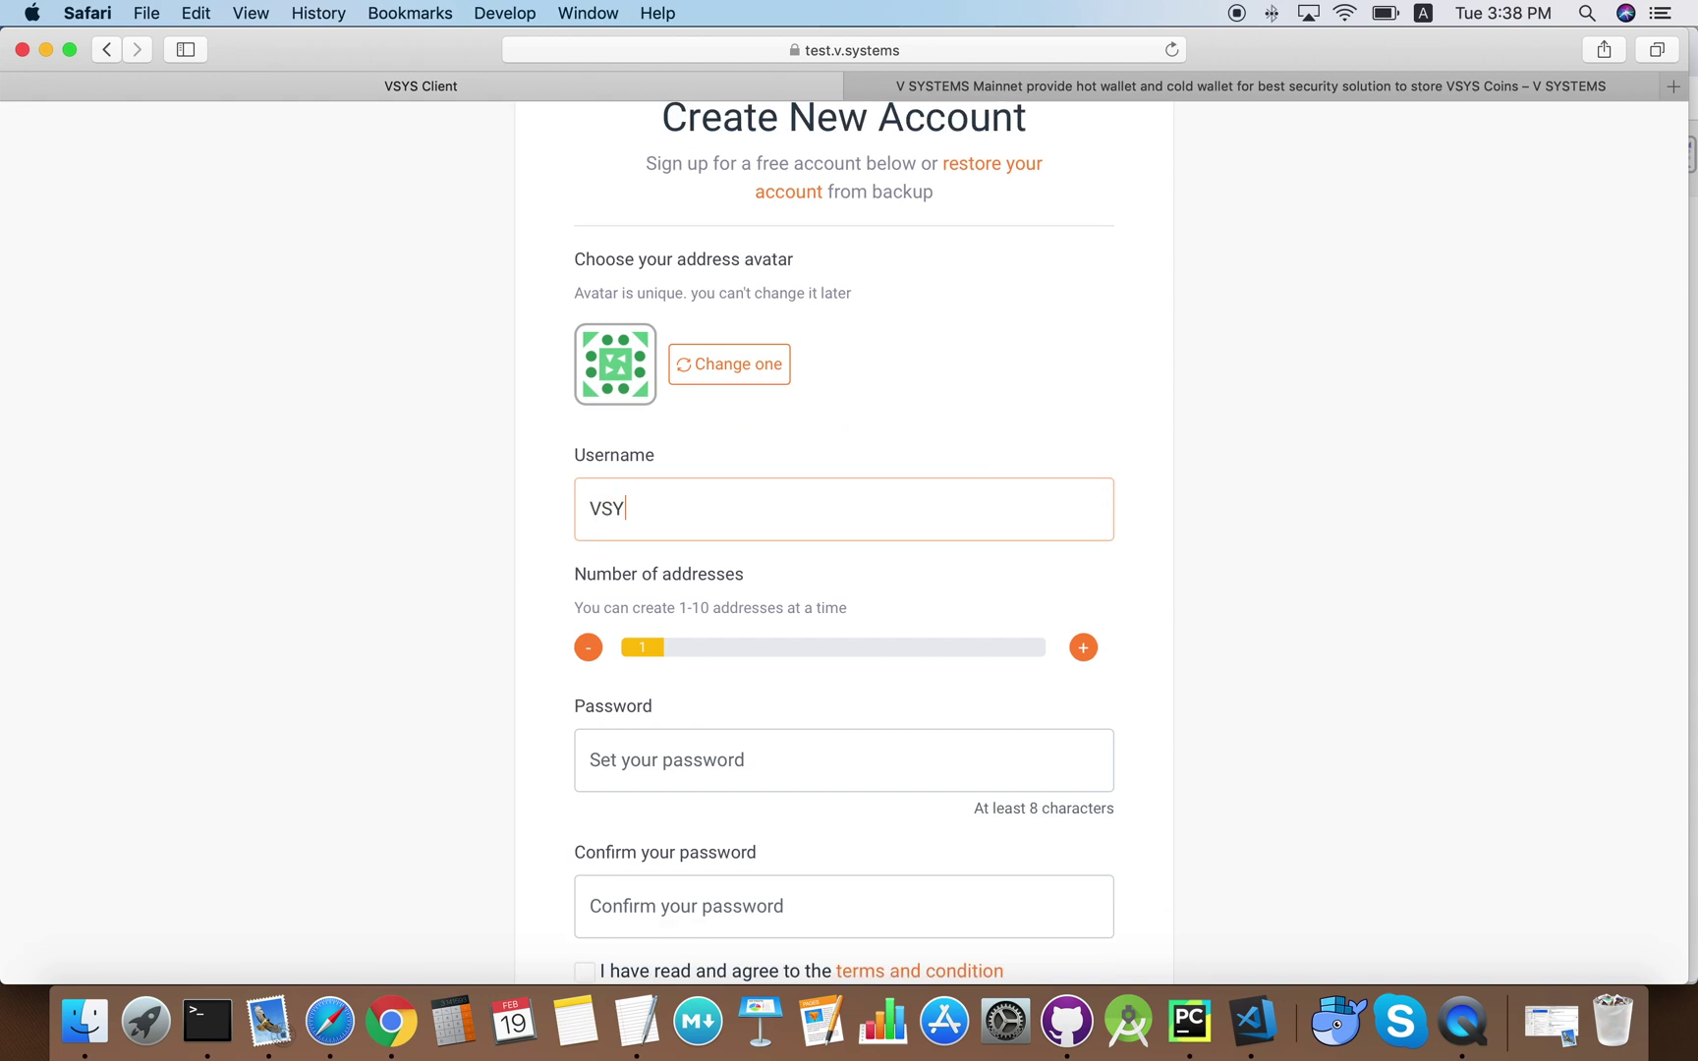
{"action": "type", "text": "S User"}
- Set 5 addresses, enter and confirm the password, accept the terms, and register
{"action": "left_click", "coordinate": [1084, 648]}
{"action": "left_click", "coordinate": [1083, 649]}
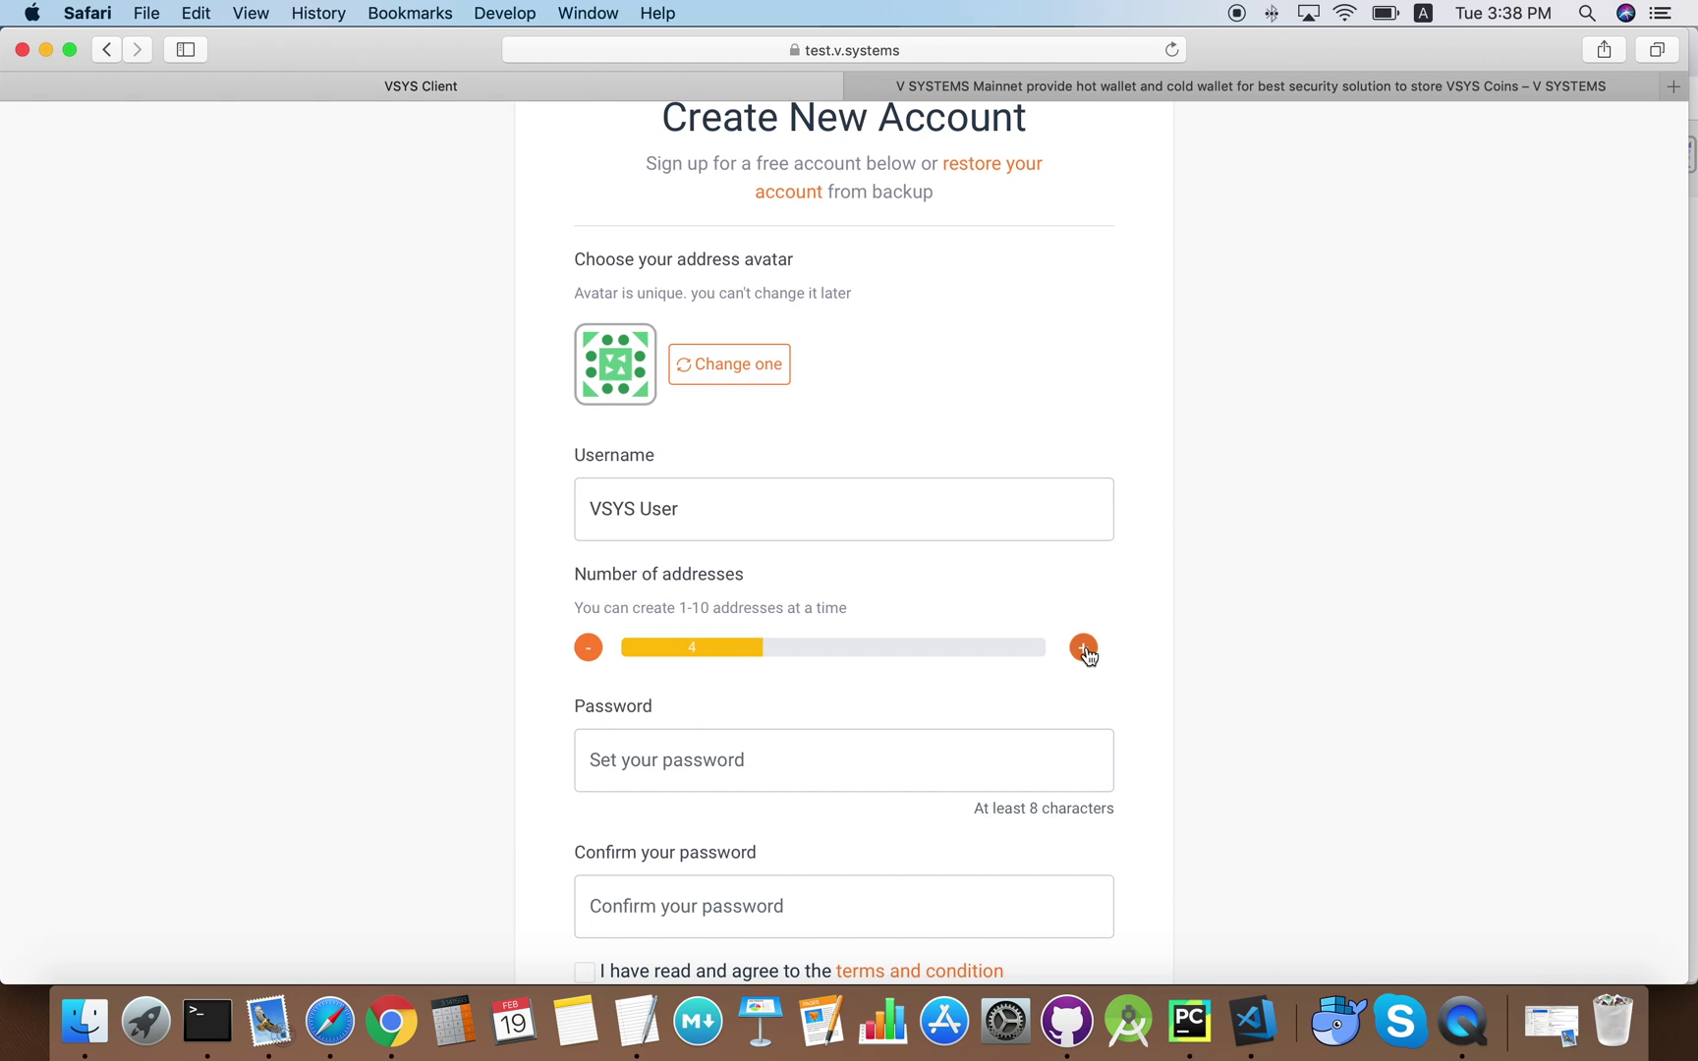
{"action": "left_click", "coordinate": [1083, 648]}
{"action": "scroll", "coordinate": [1087, 648], "scroll_direction": "down", "scroll_amount": 2}
{"action": "left_click", "coordinate": [1035, 659]}
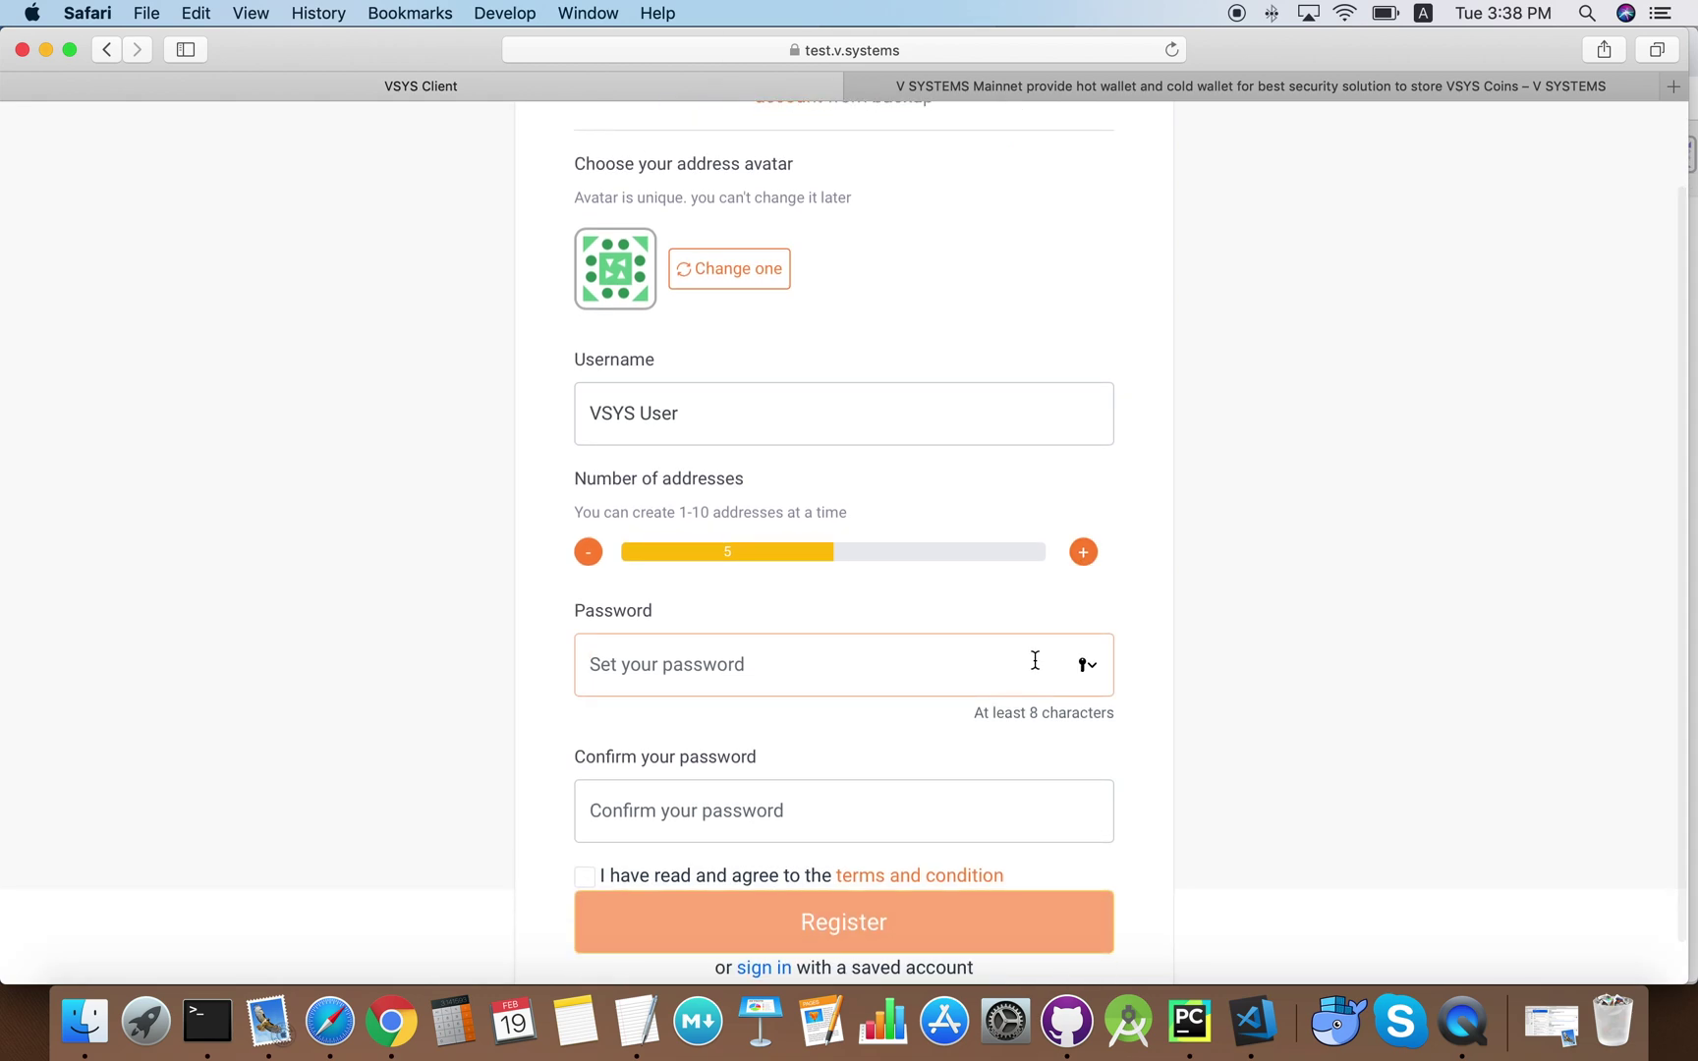
{"action": "type", "text": "•"}
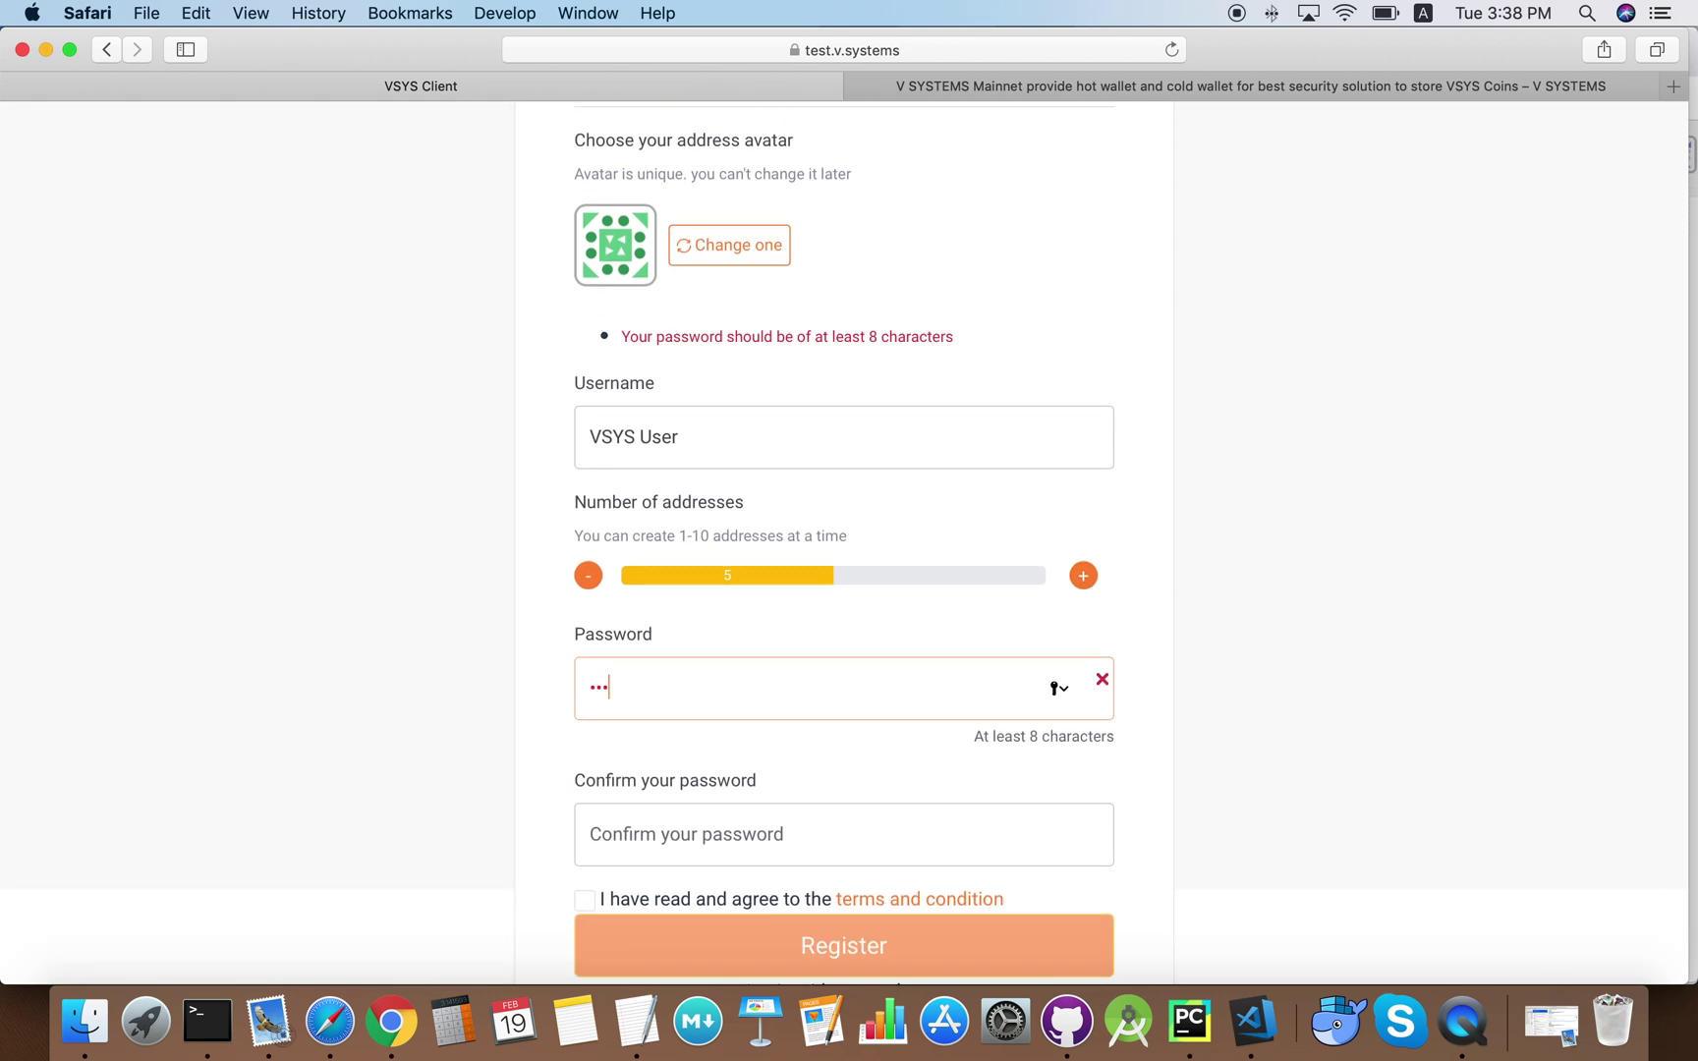
{"action": "type", "text": "•"}
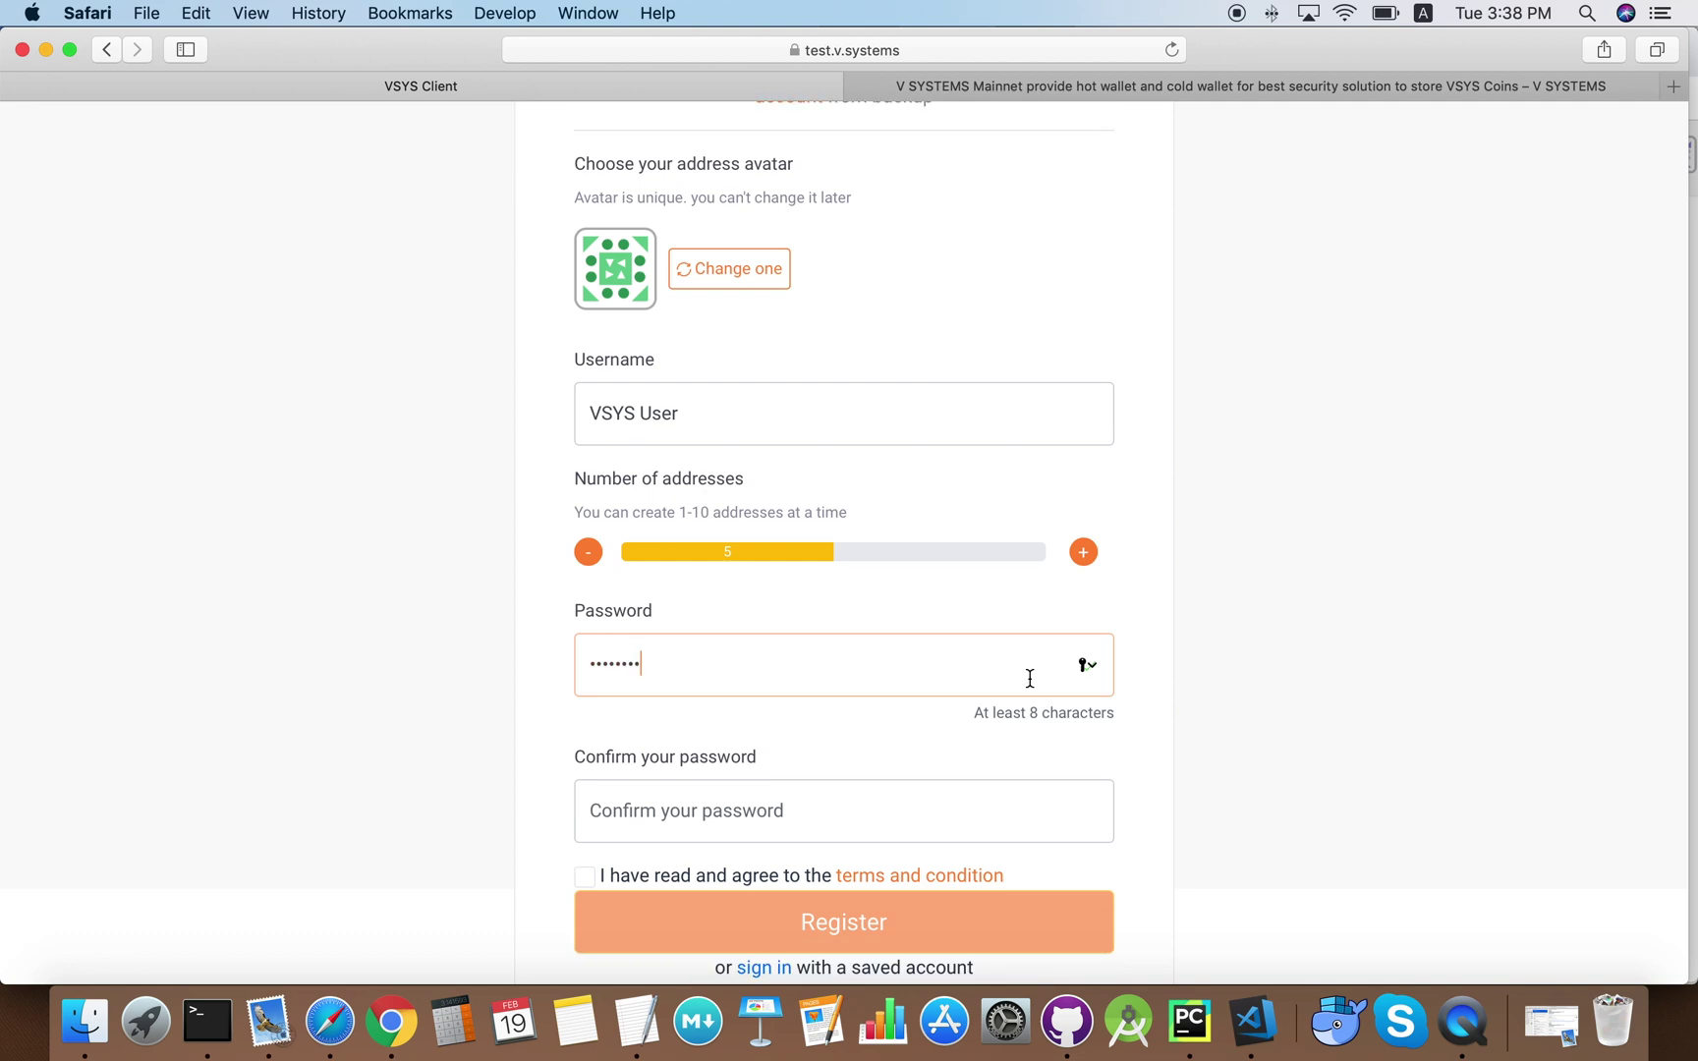
{"action": "left_click", "coordinate": [930, 808]}
{"action": "type", "text": "••••••"}
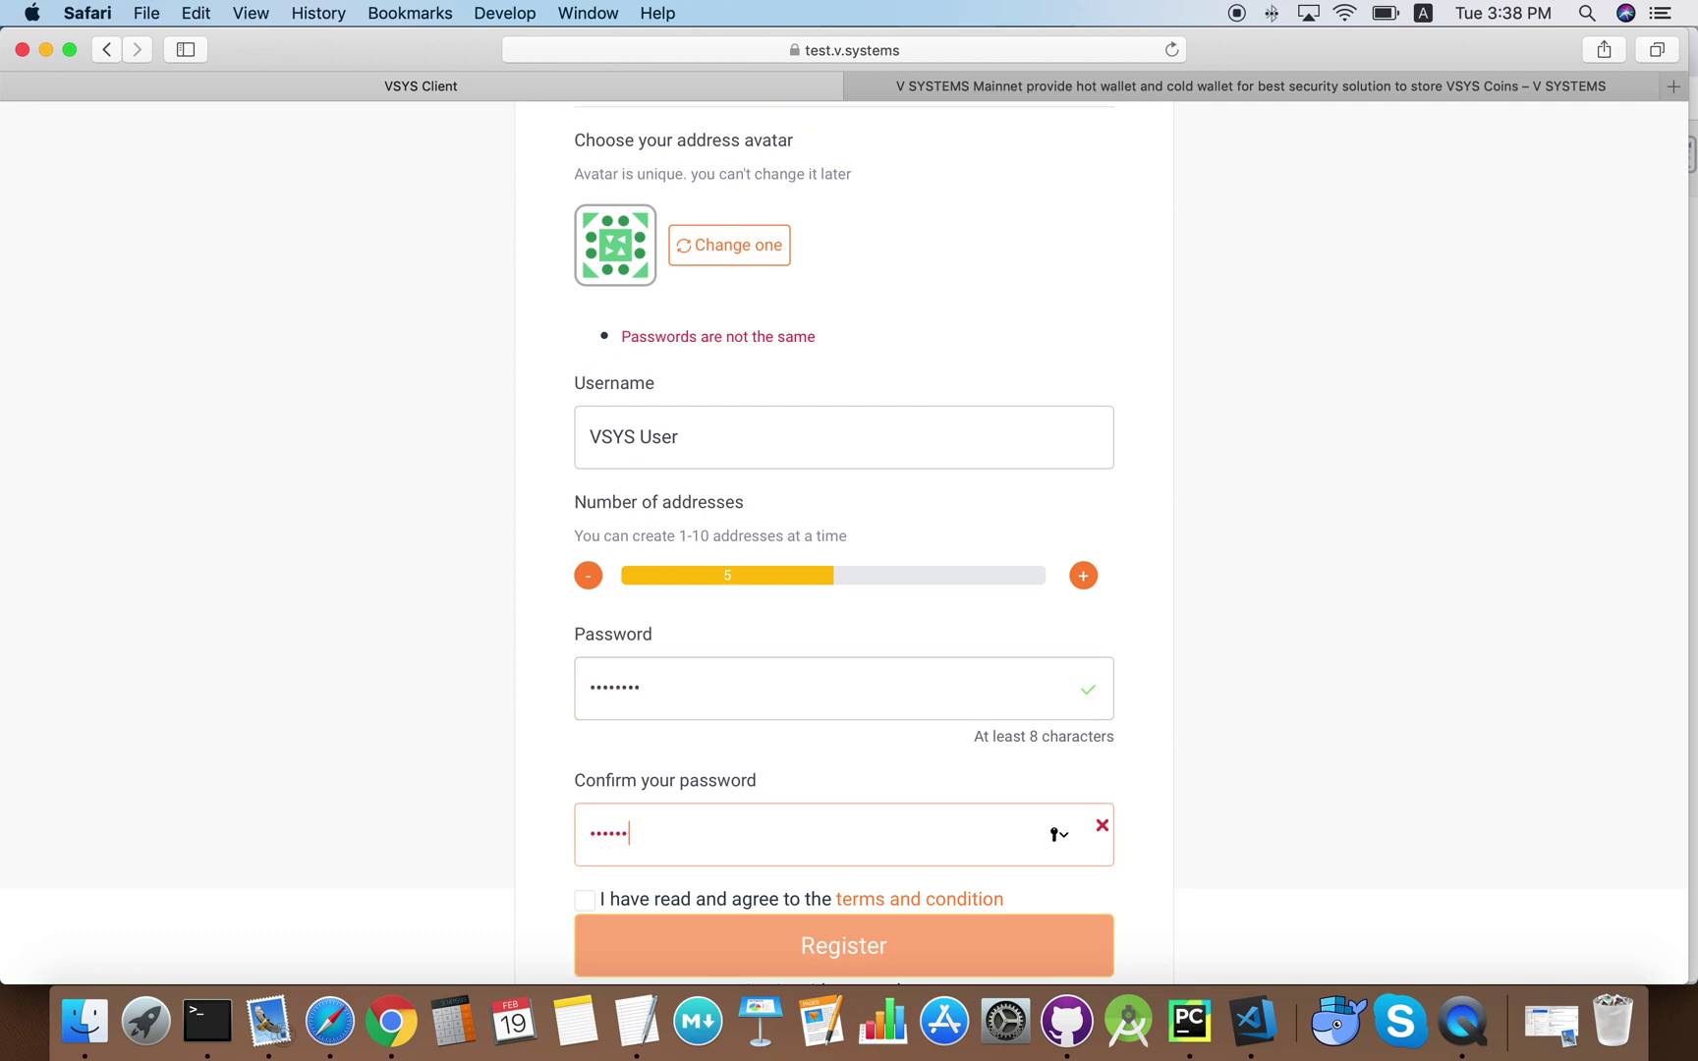
{"action": "type", "text": "••"}
{"action": "left_click", "coordinate": [586, 880]}
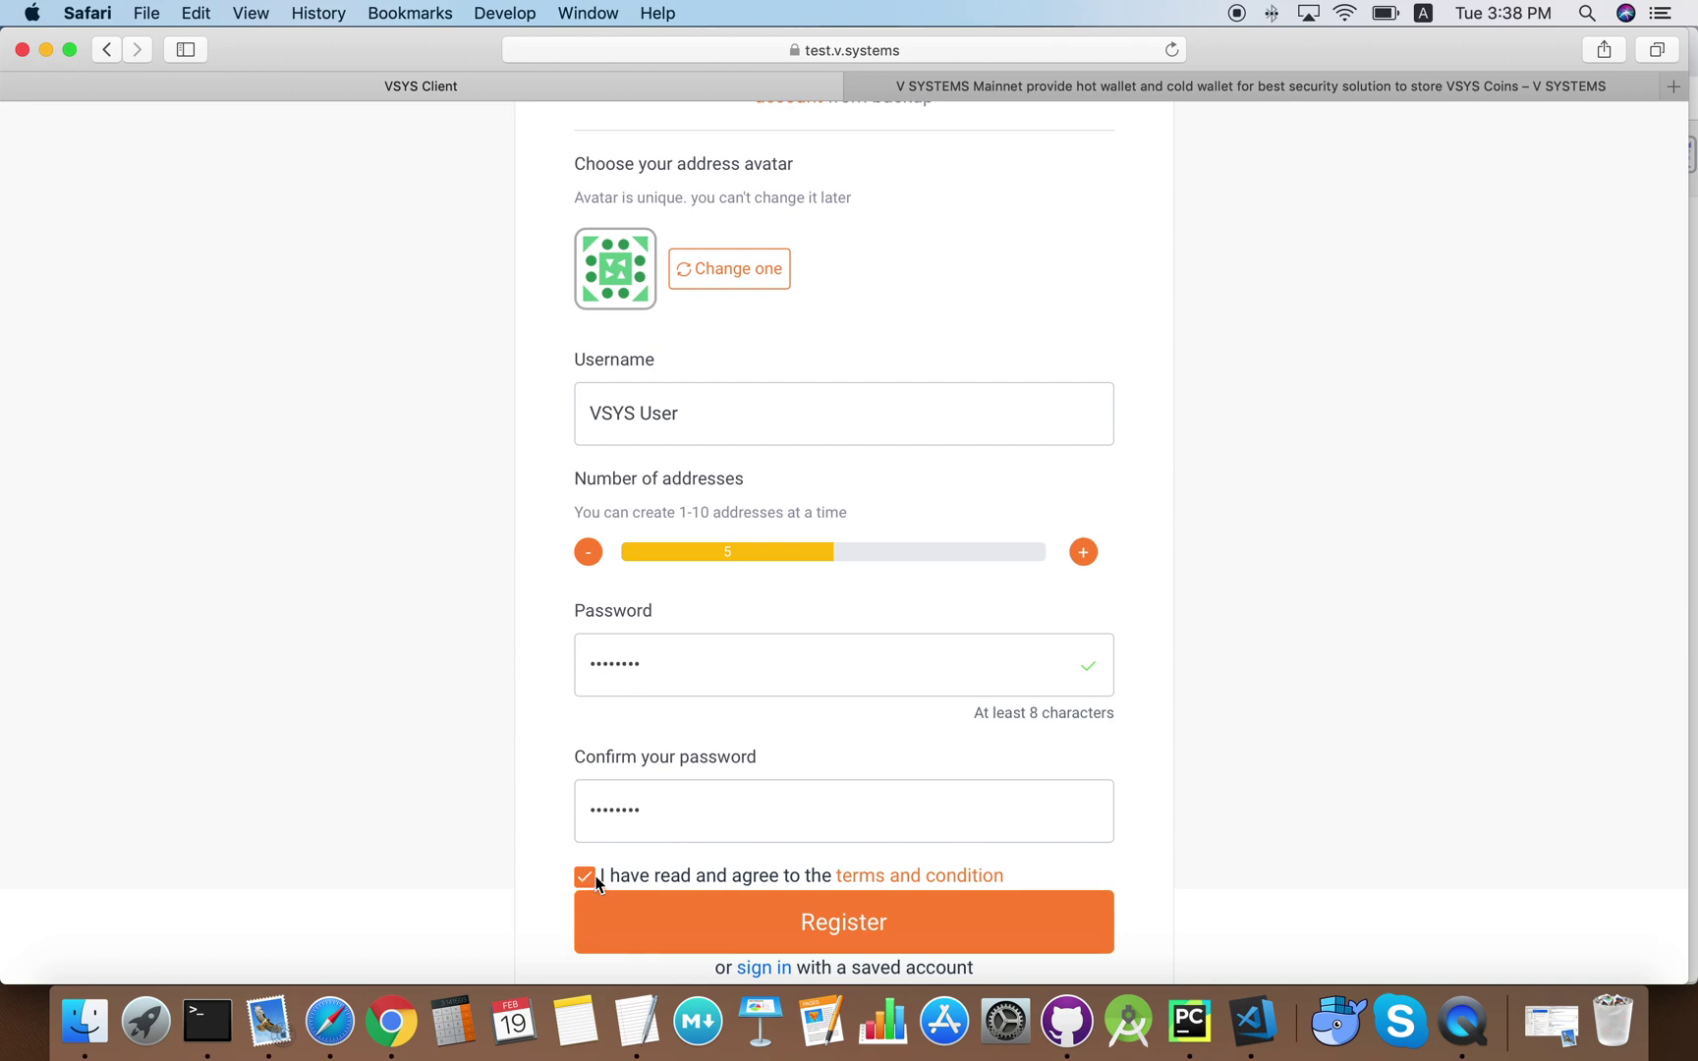
{"action": "scroll", "coordinate": [909, 806], "scroll_direction": "down", "scroll_amount": 1}
{"action": "left_click", "coordinate": [892, 876]}
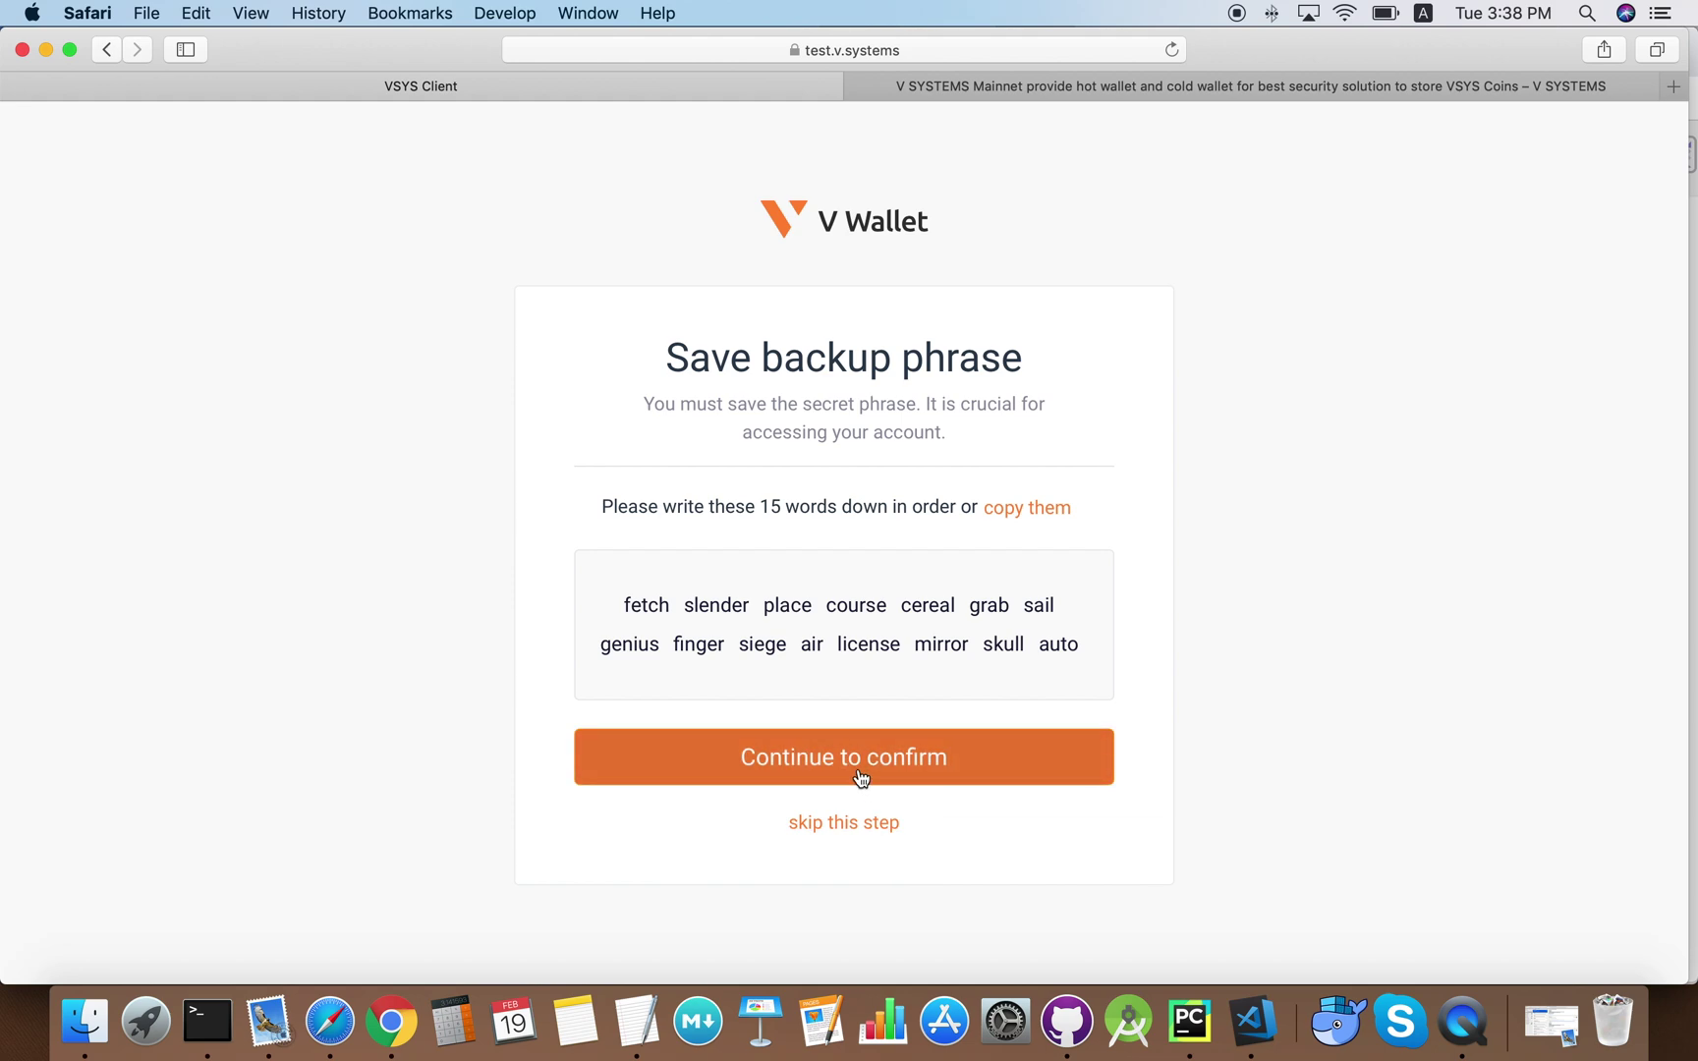
- Copy the 15-word backup phrase into a TextEdit note, then return to Safari
{"action": "left_click", "coordinate": [1022, 507]}
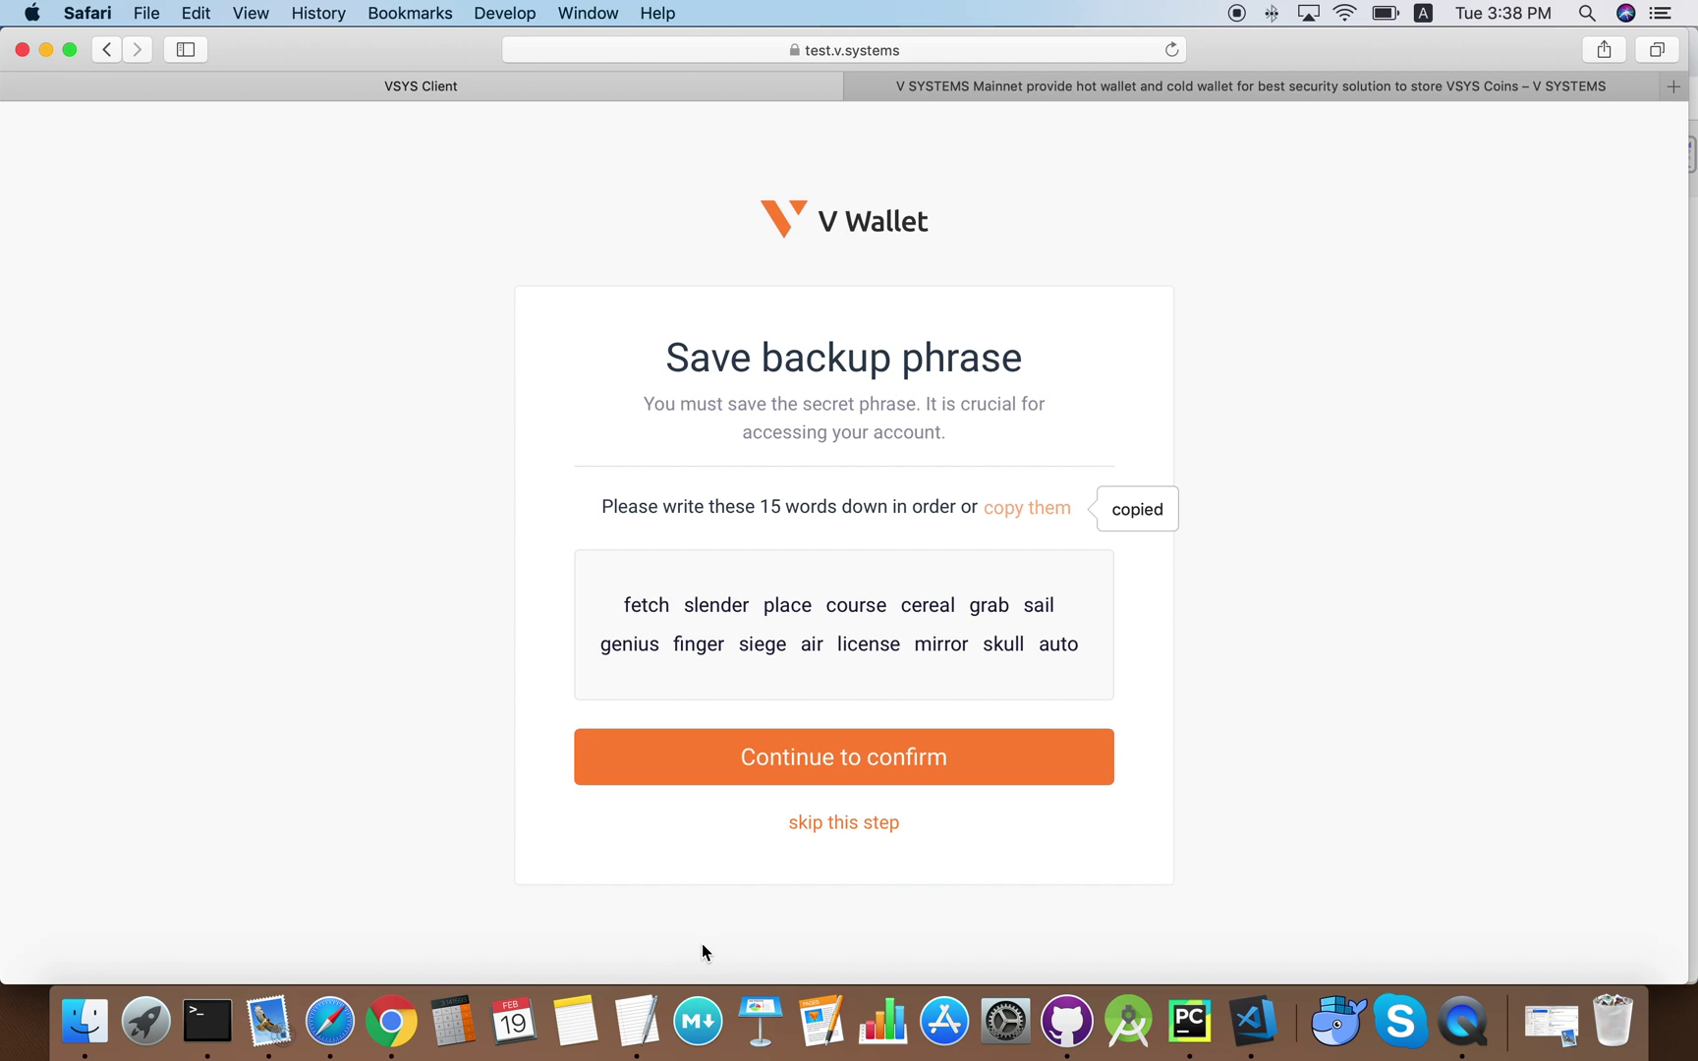
{"action": "left_click", "coordinate": [637, 1022]}
{"action": "key", "text": "super+v"}
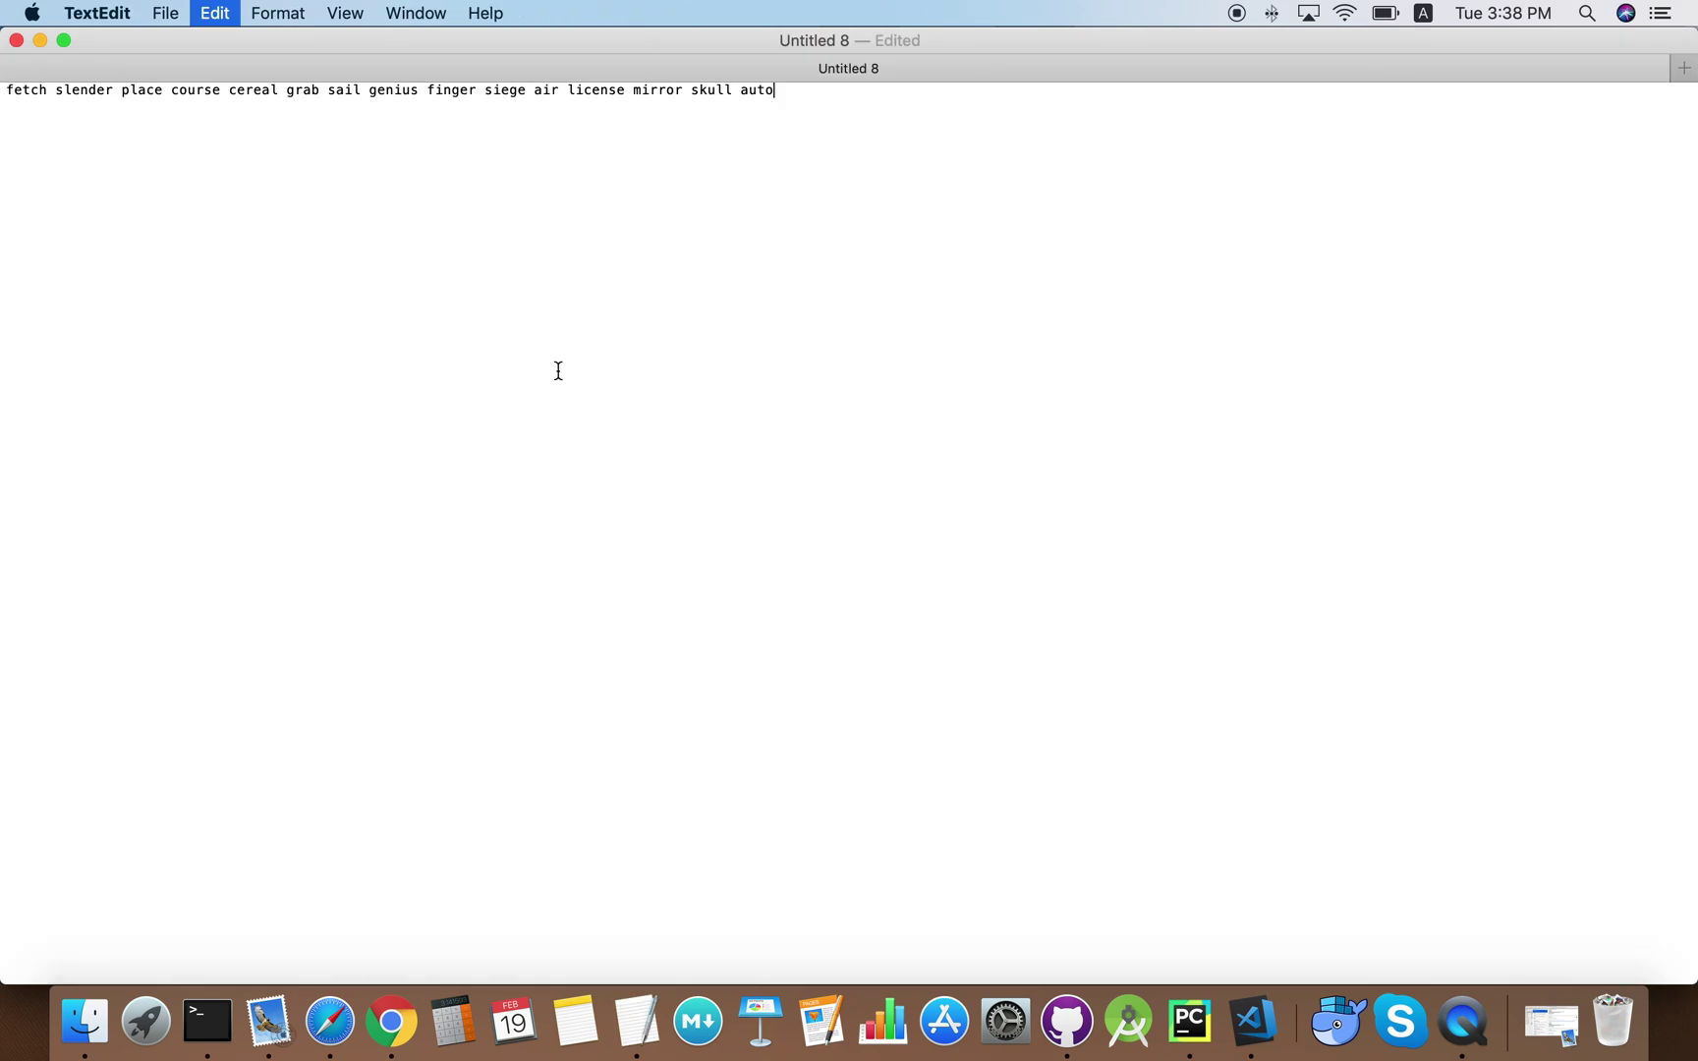
{"action": "left_click", "coordinate": [329, 1022]}
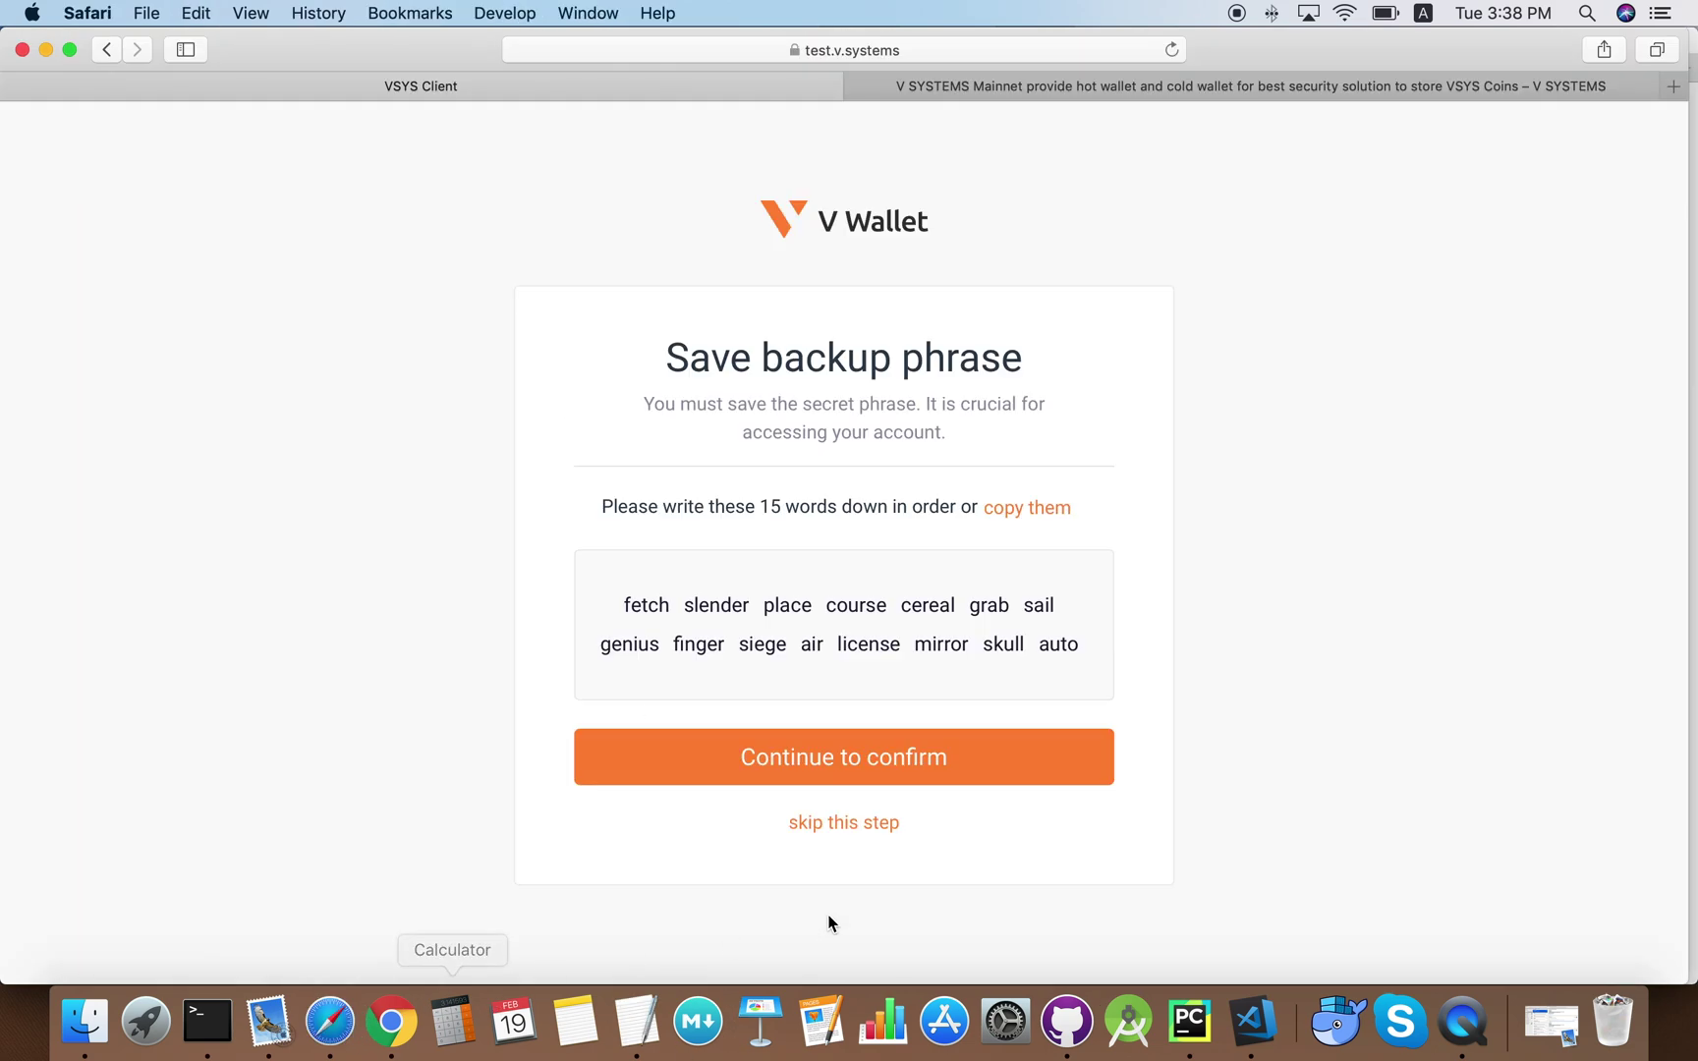
- Begin confirming the backup phrase, selecting the first seven words in saved order
{"action": "left_click", "coordinate": [874, 776]}
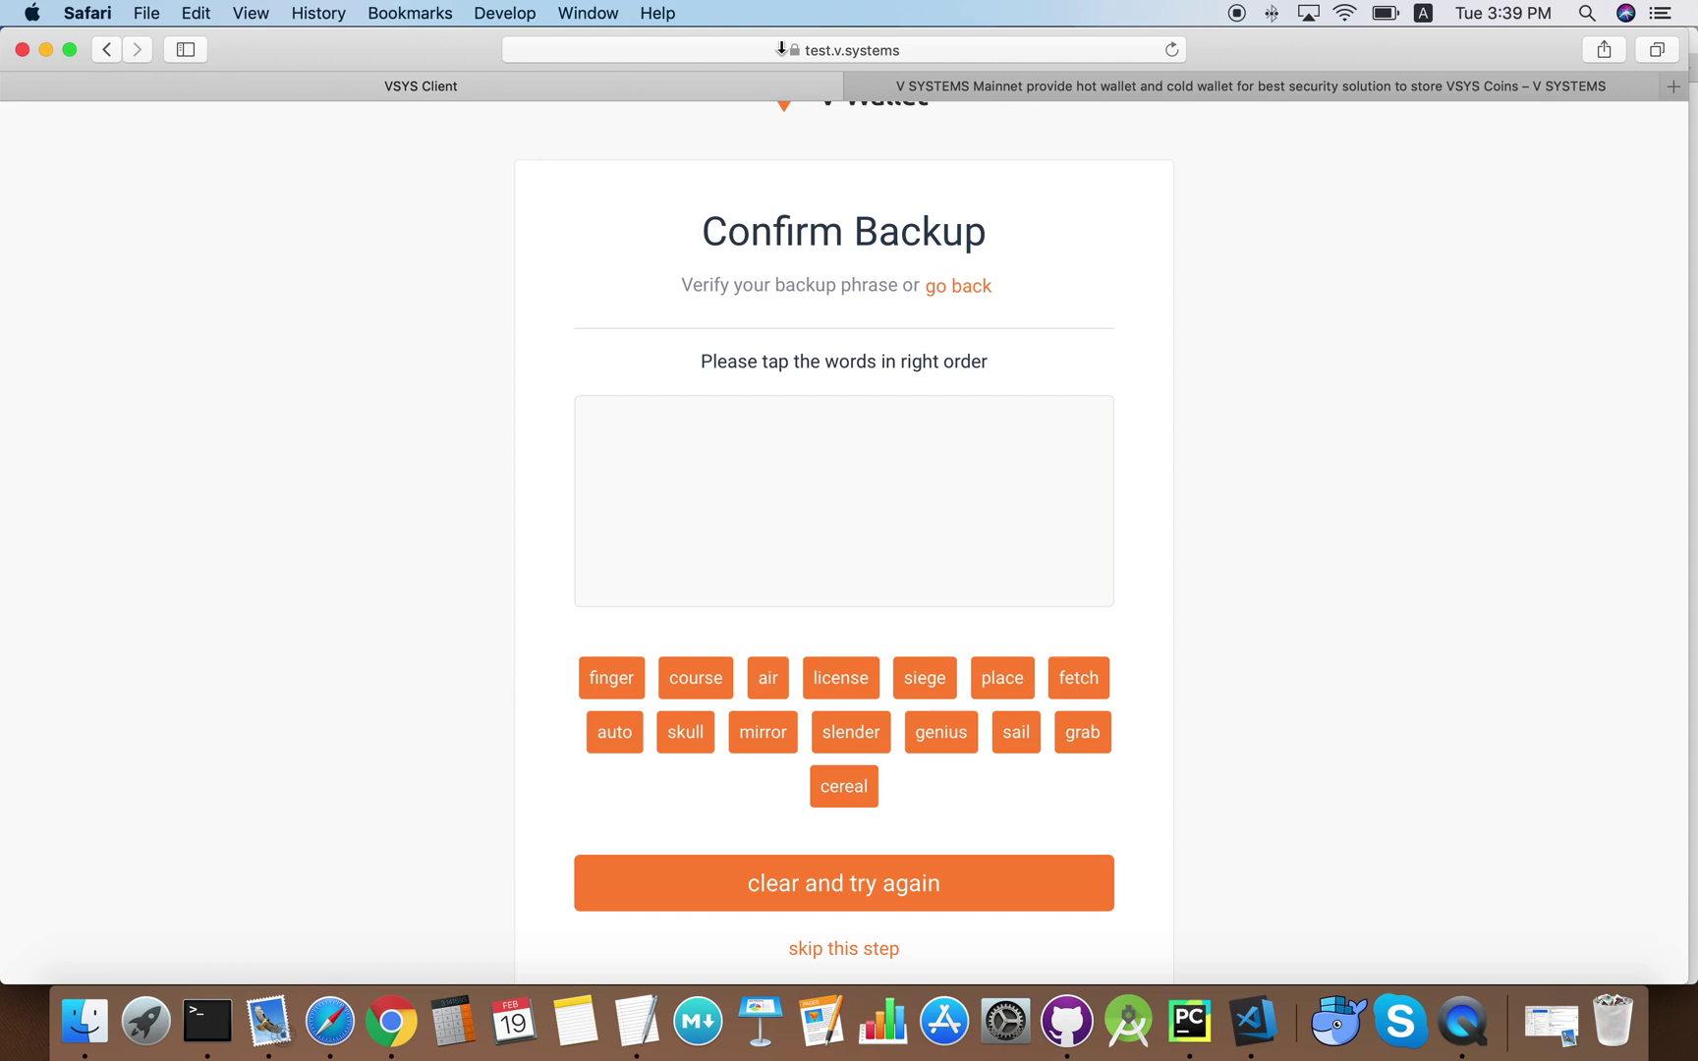
{"action": "left_click_drag", "start_coordinate": [782, 44], "coordinate": [783, 103]}
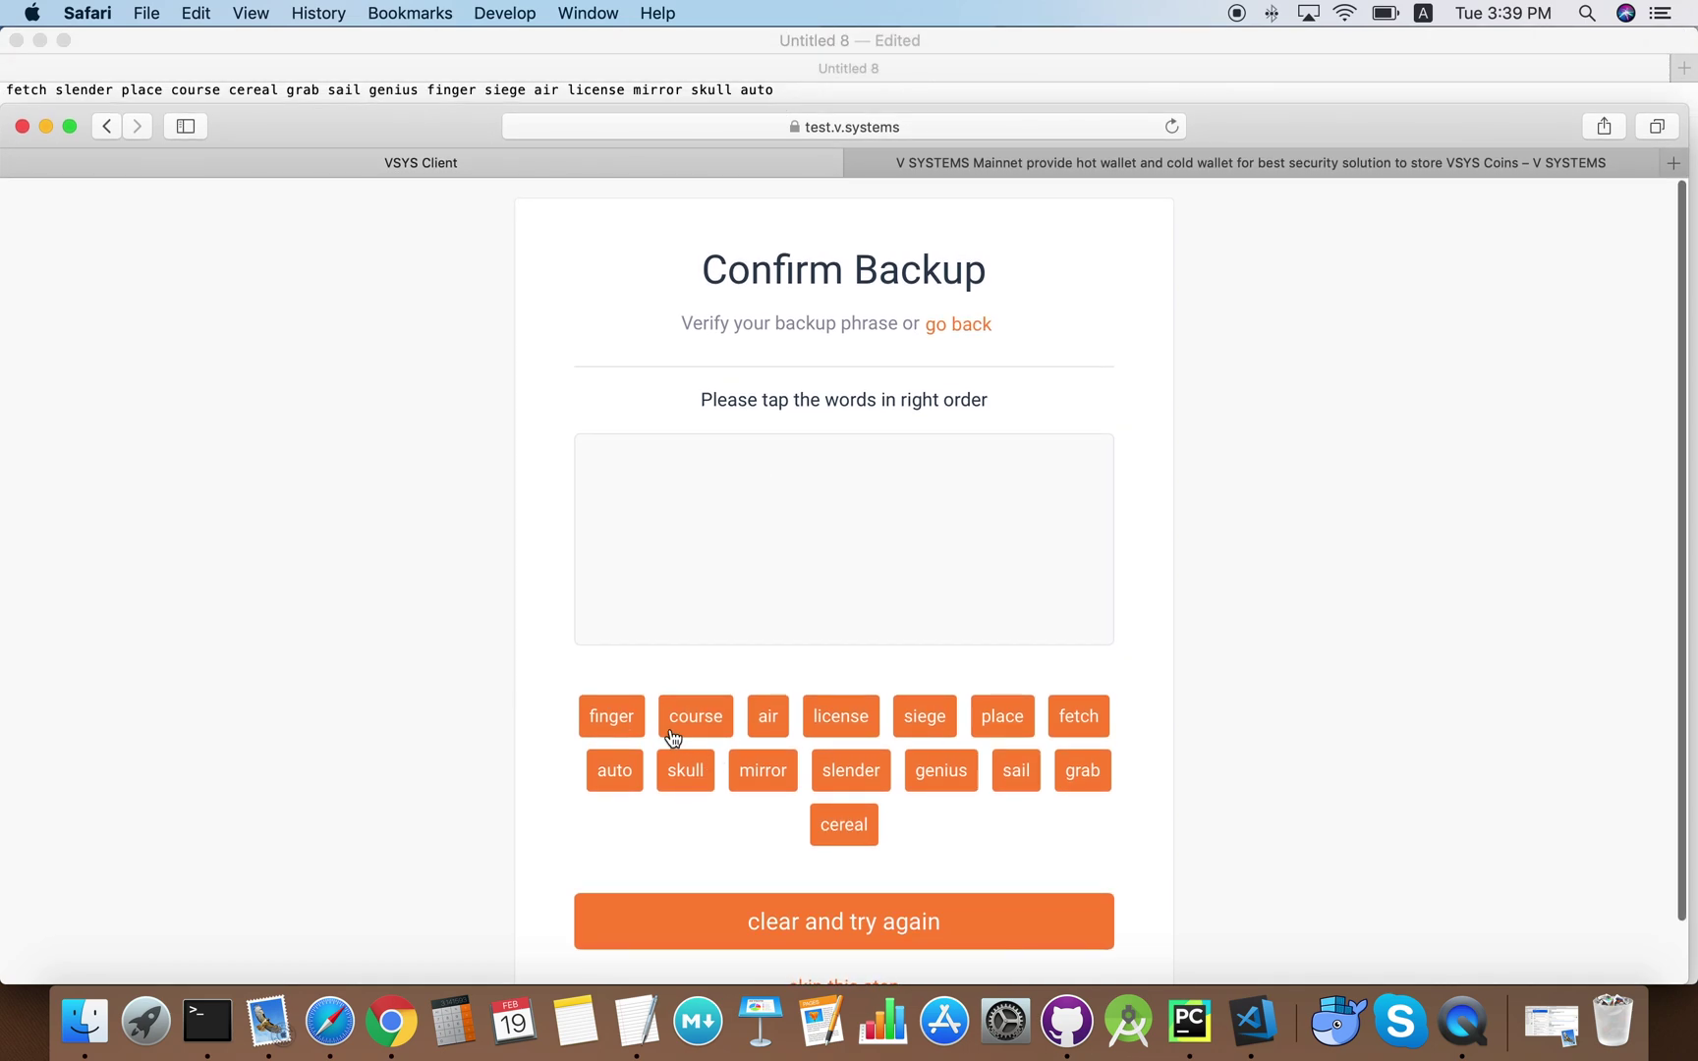
{"action": "left_click", "coordinate": [1068, 727]}
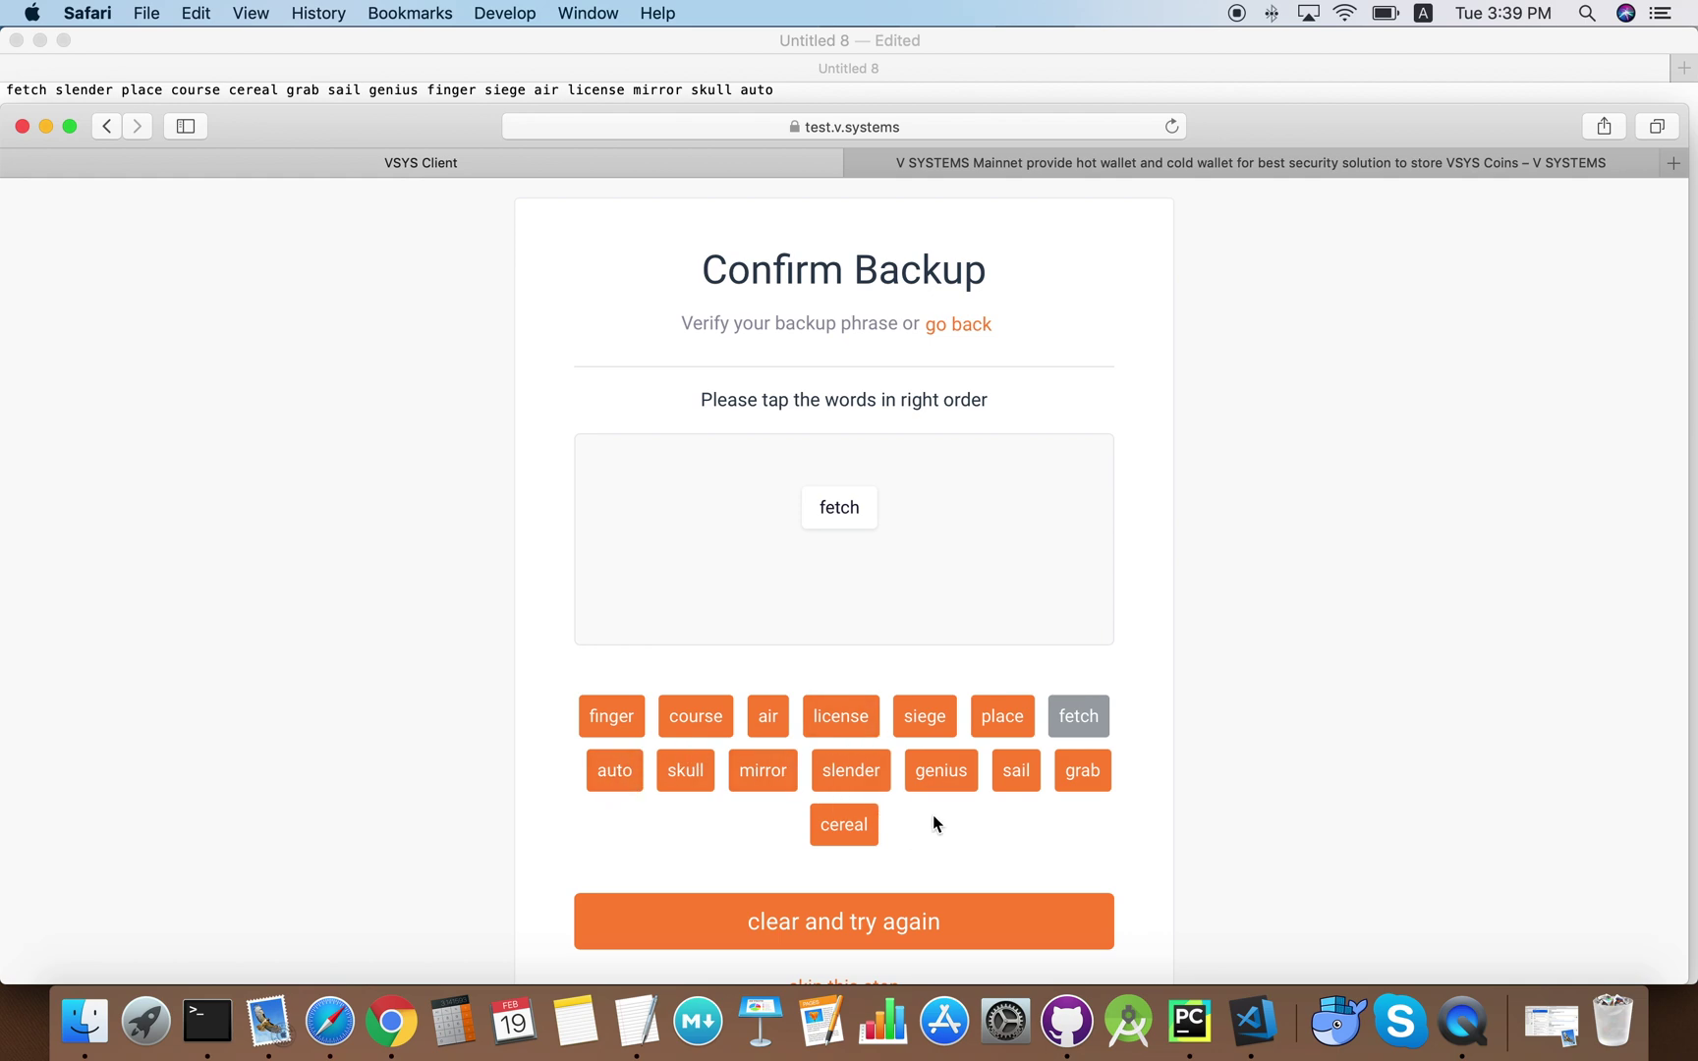
{"action": "left_click", "coordinate": [834, 786]}
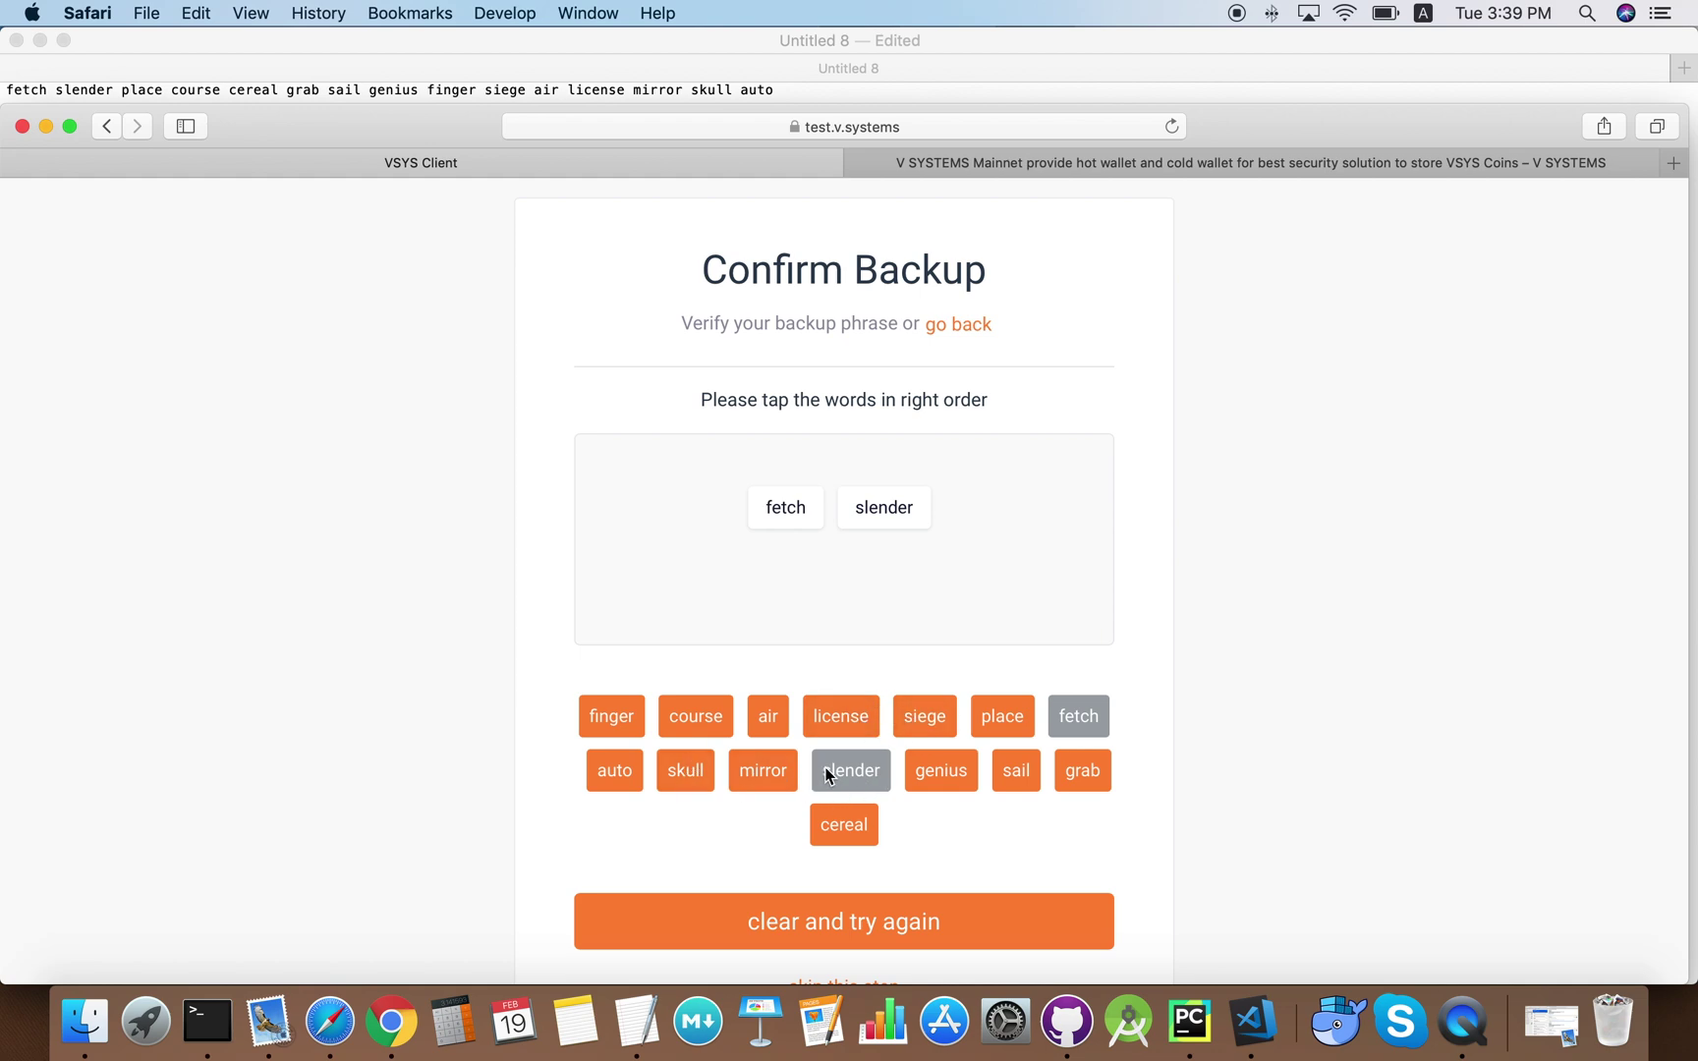
{"action": "left_click", "coordinate": [988, 729]}
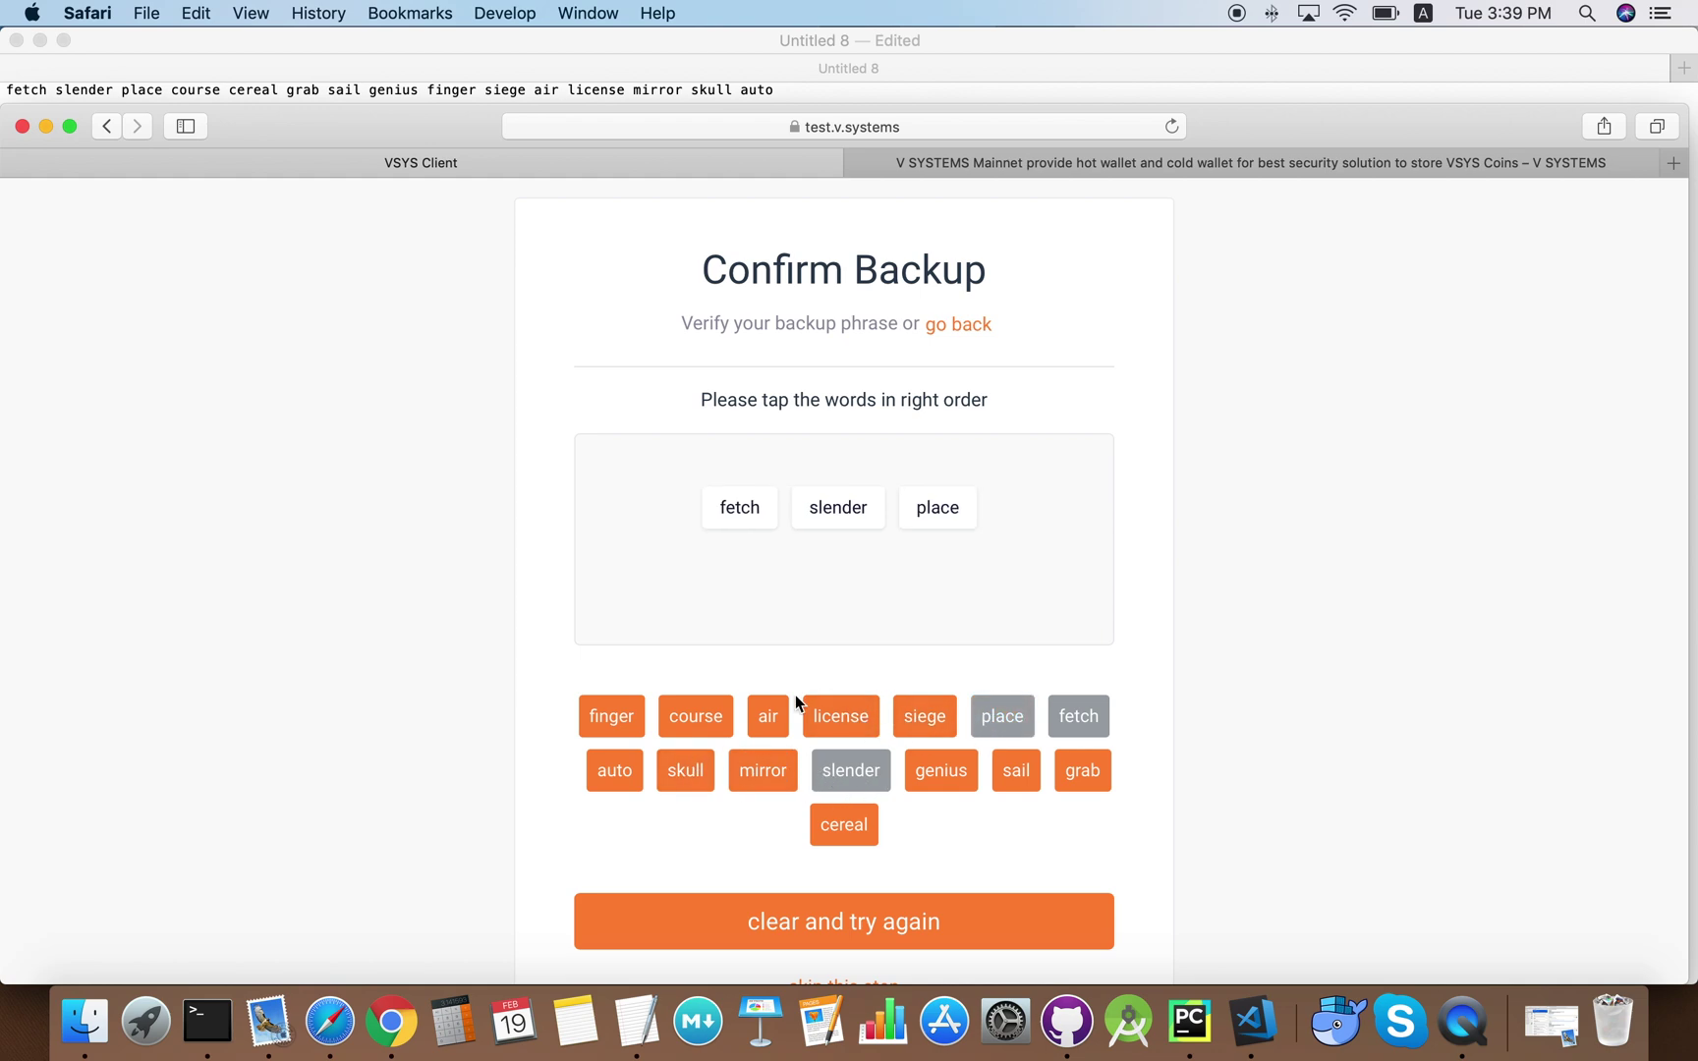
{"action": "left_click", "coordinate": [689, 730]}
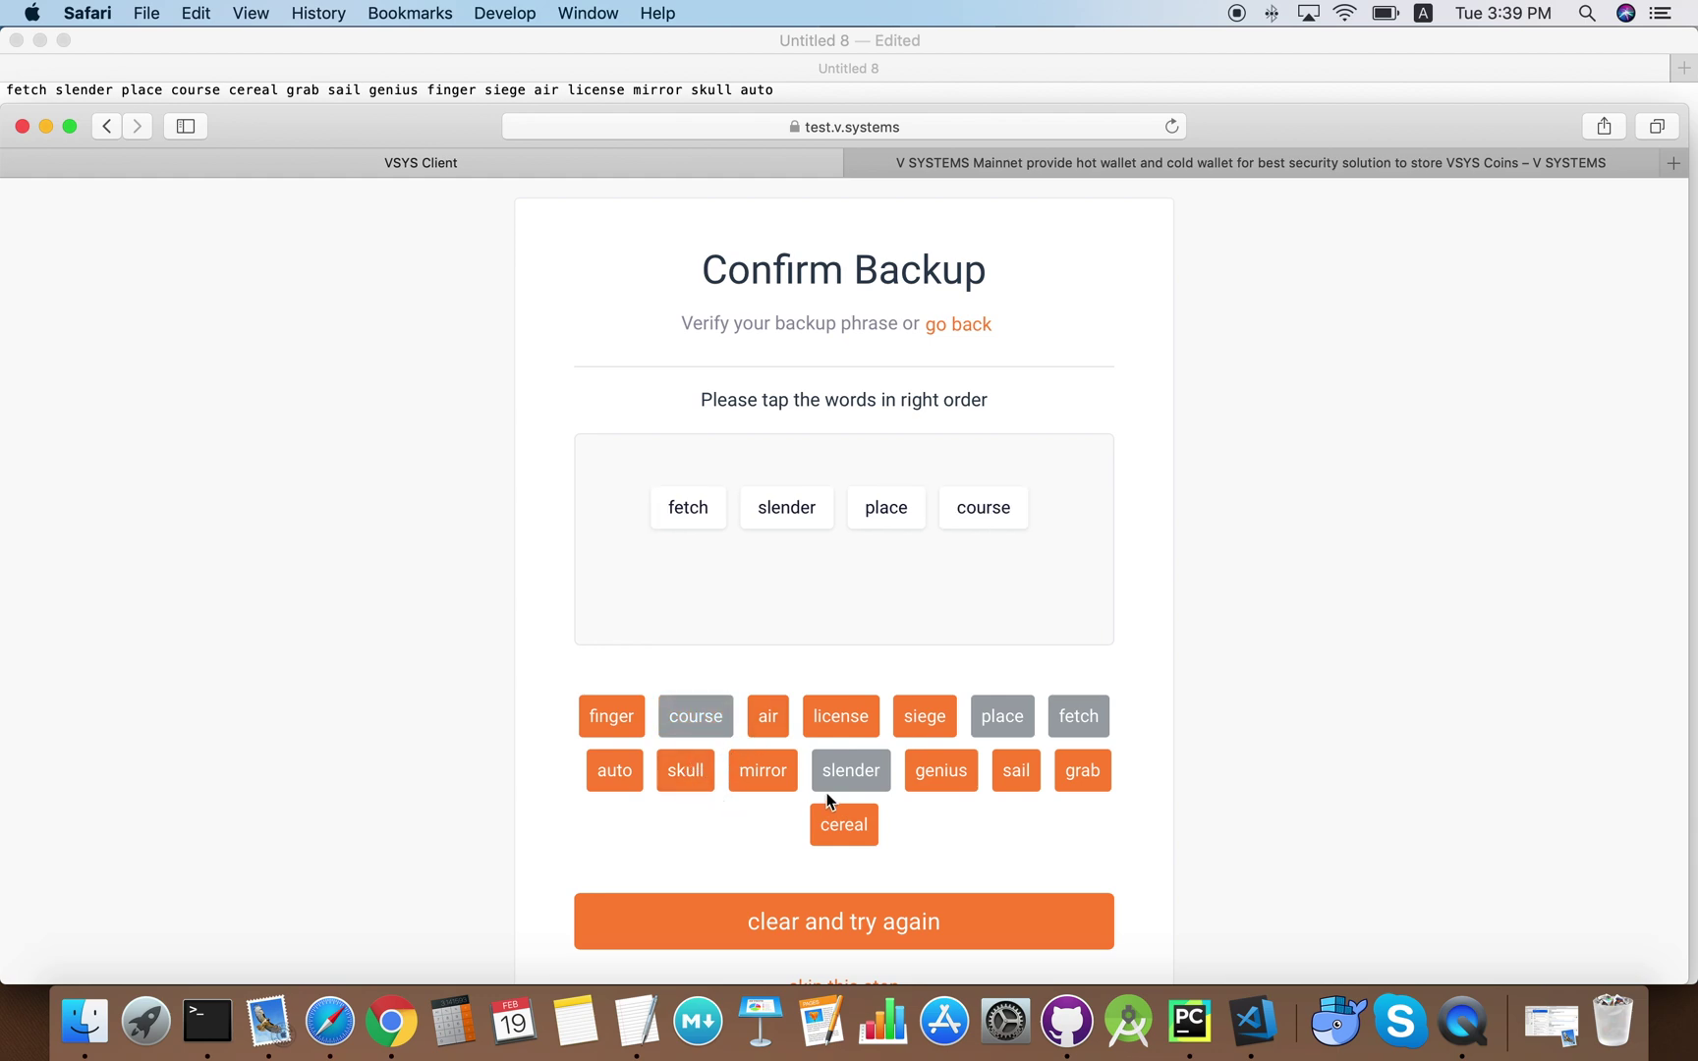
{"action": "left_click", "coordinate": [855, 830]}
{"action": "left_click", "coordinate": [1080, 772]}
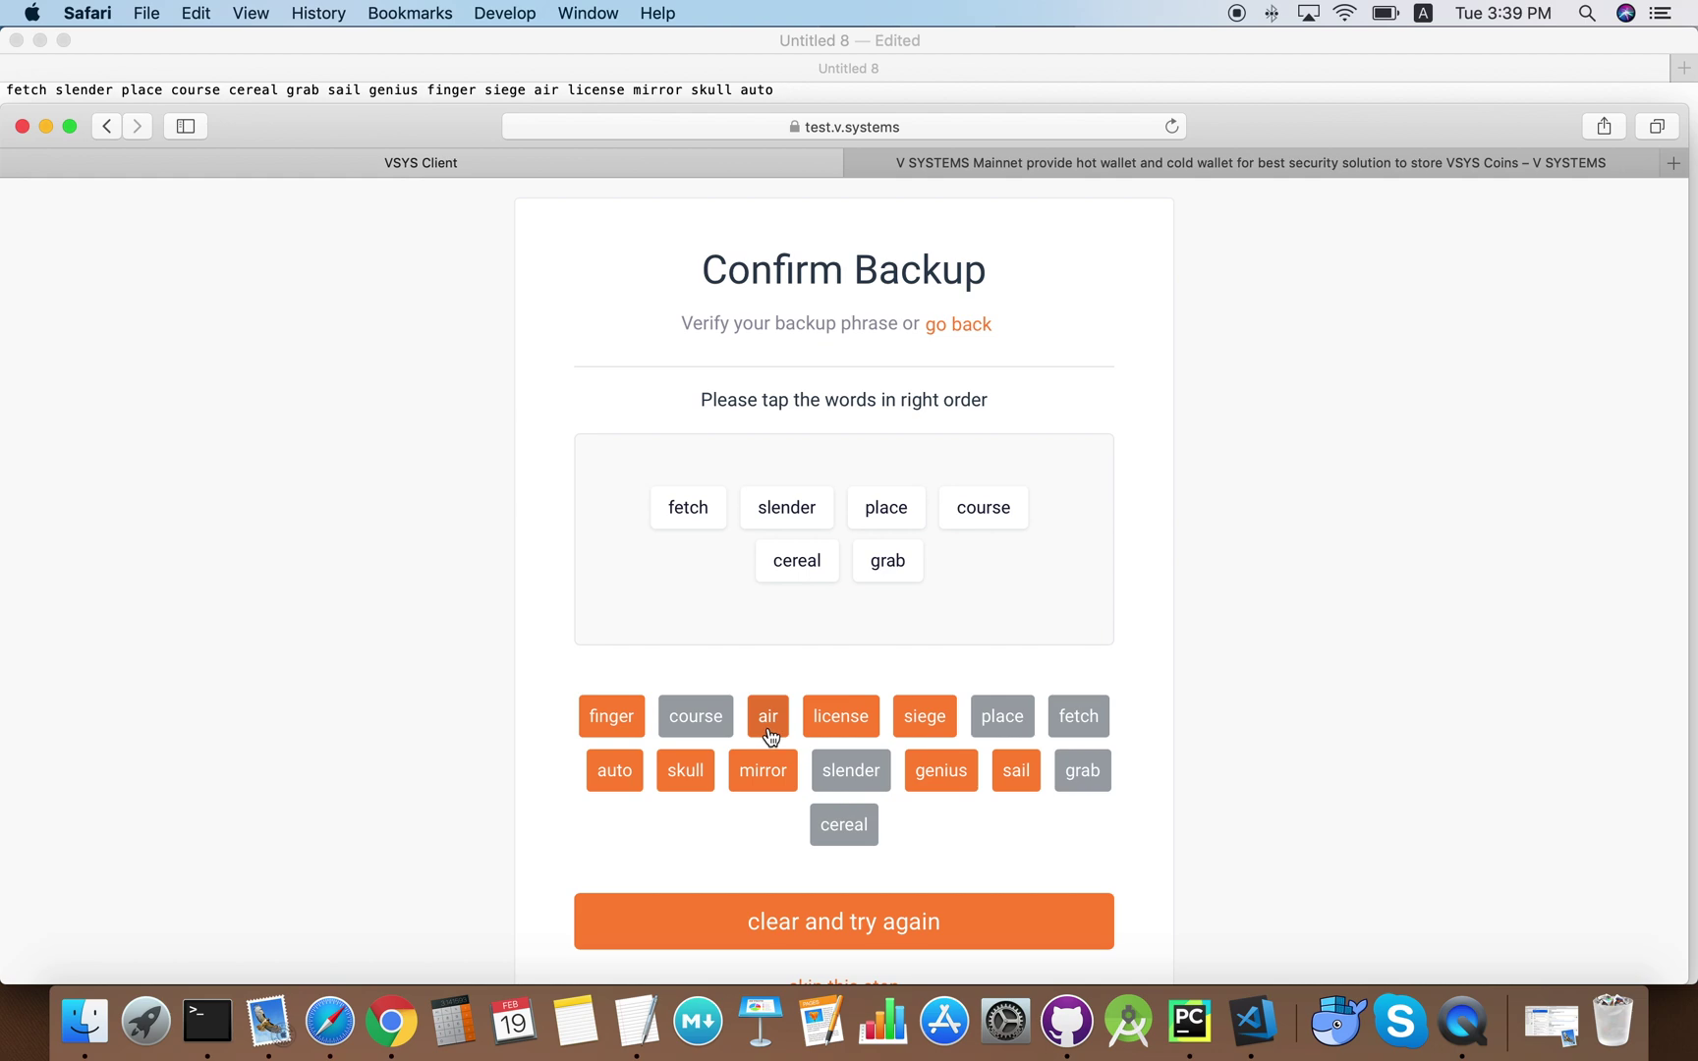
{"action": "left_click", "coordinate": [1009, 770]}
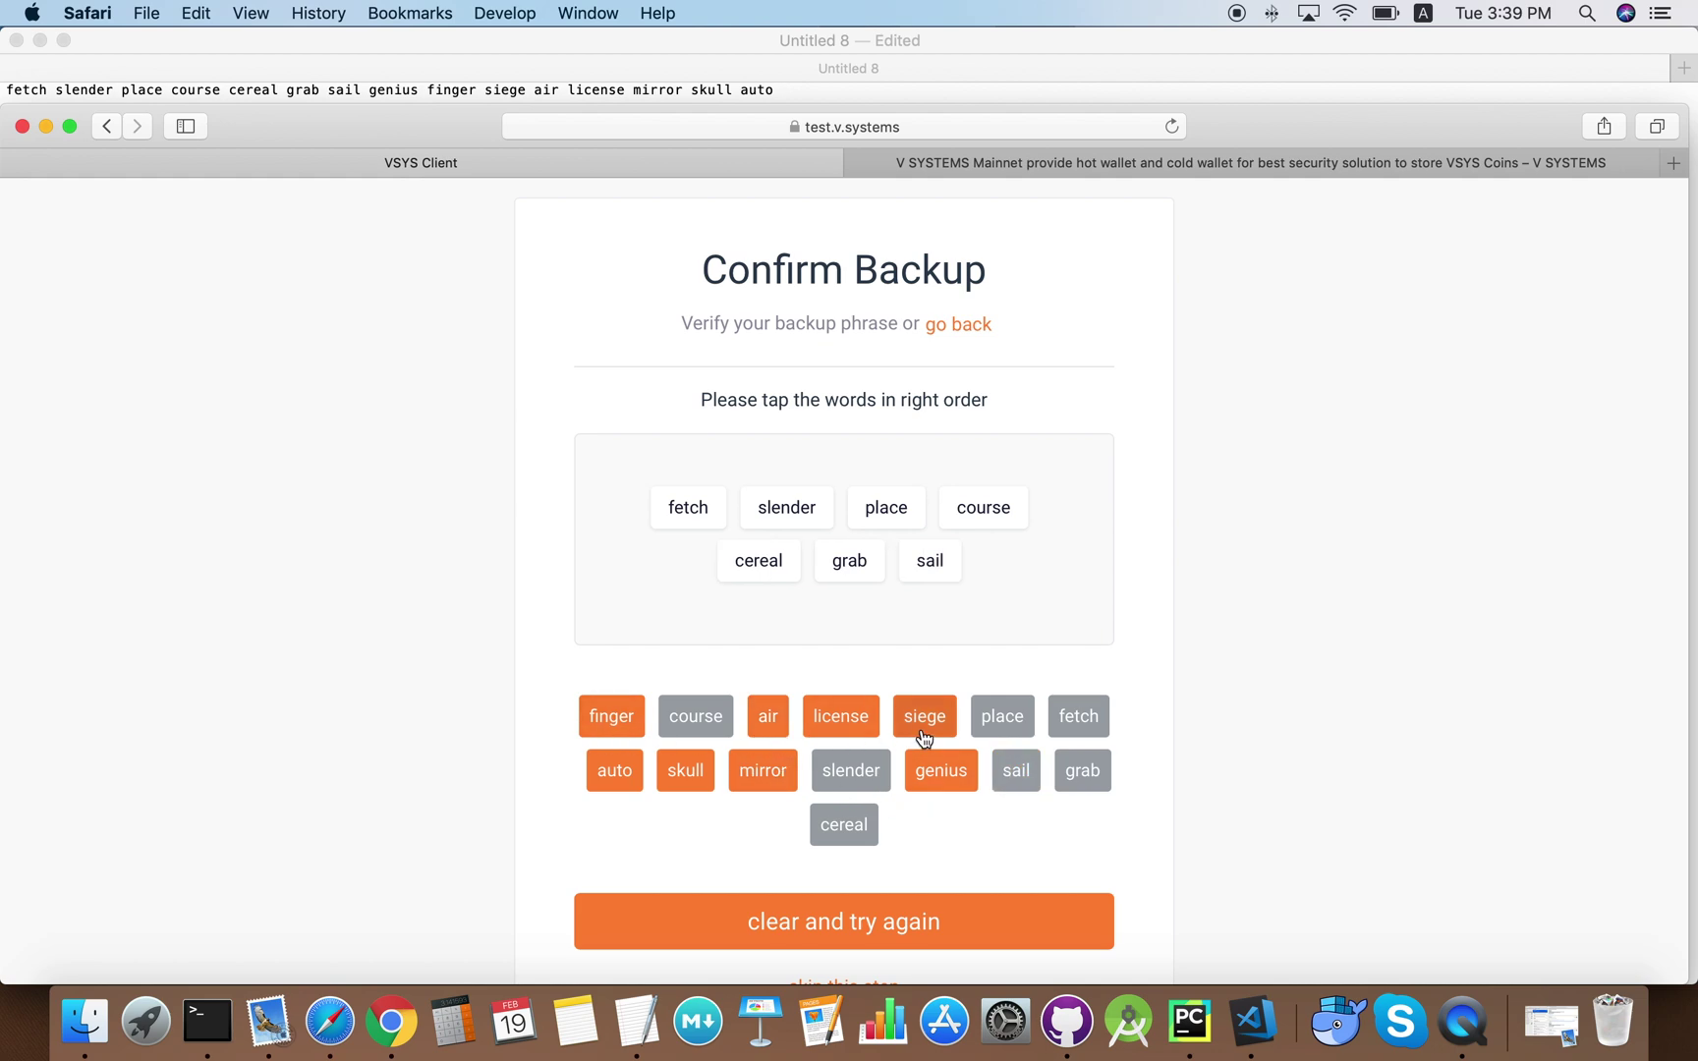
- Select the remaining eight backup words in order and proceed into the wallet
{"action": "left_click", "coordinate": [953, 777]}
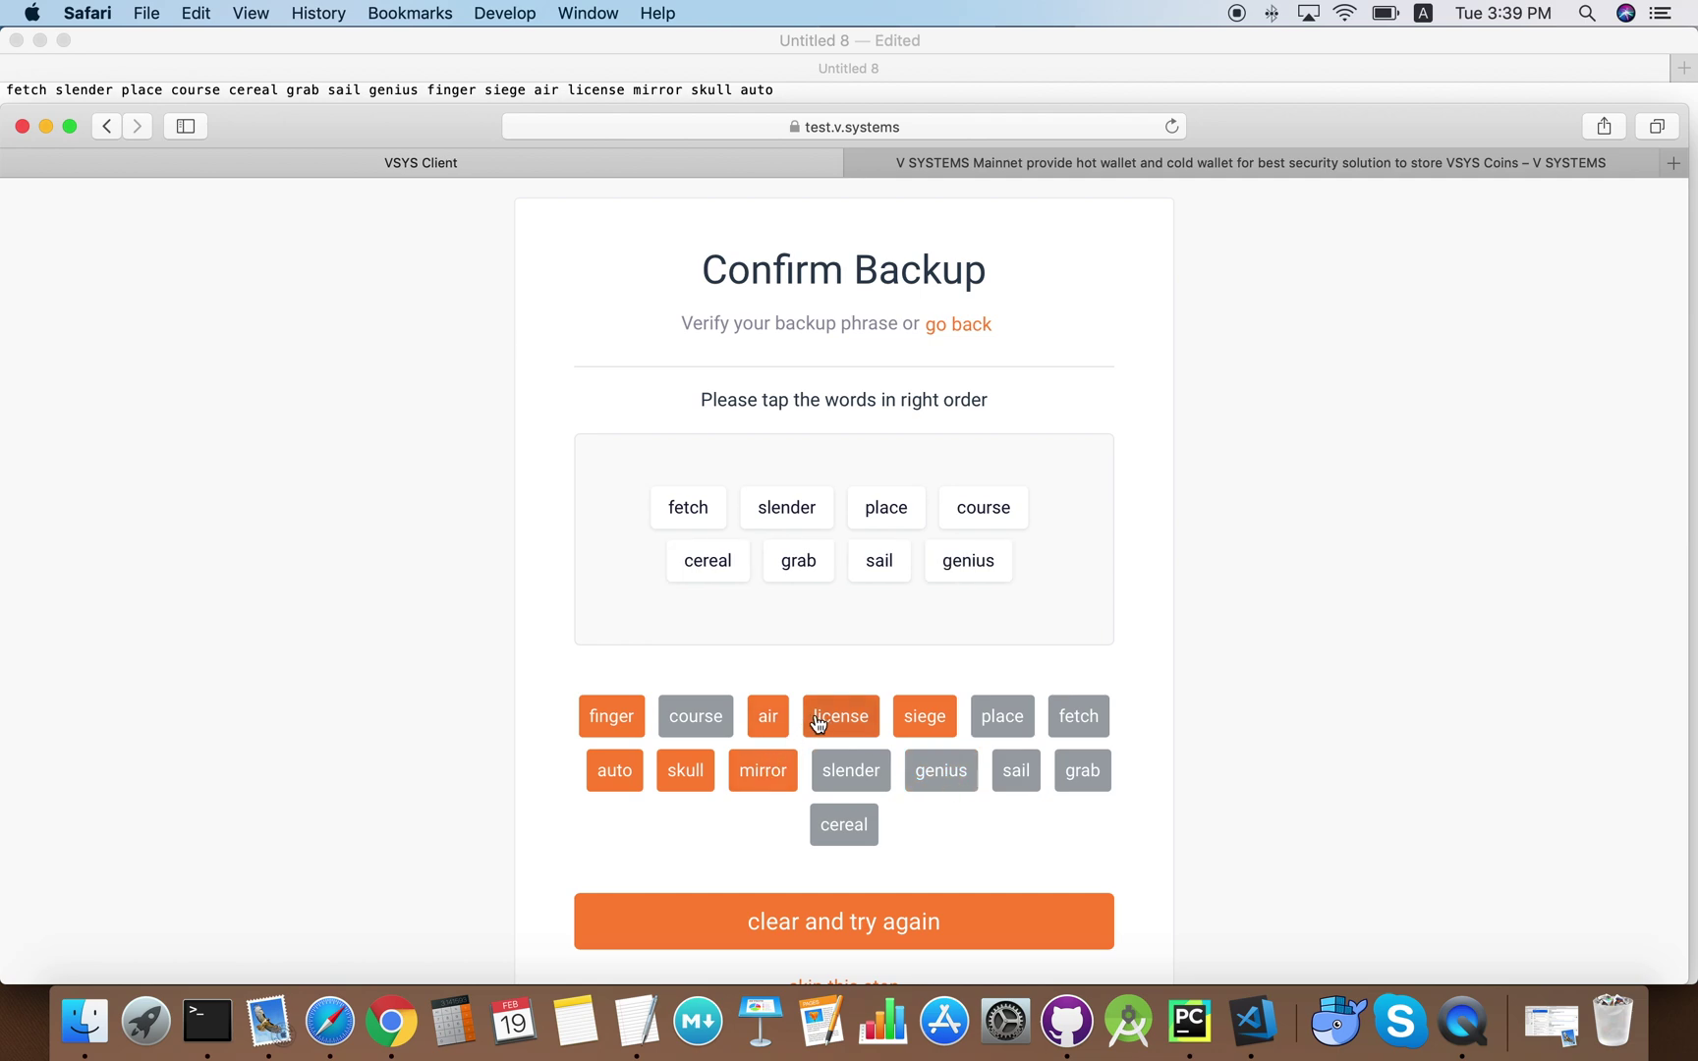
{"action": "left_click", "coordinate": [605, 723]}
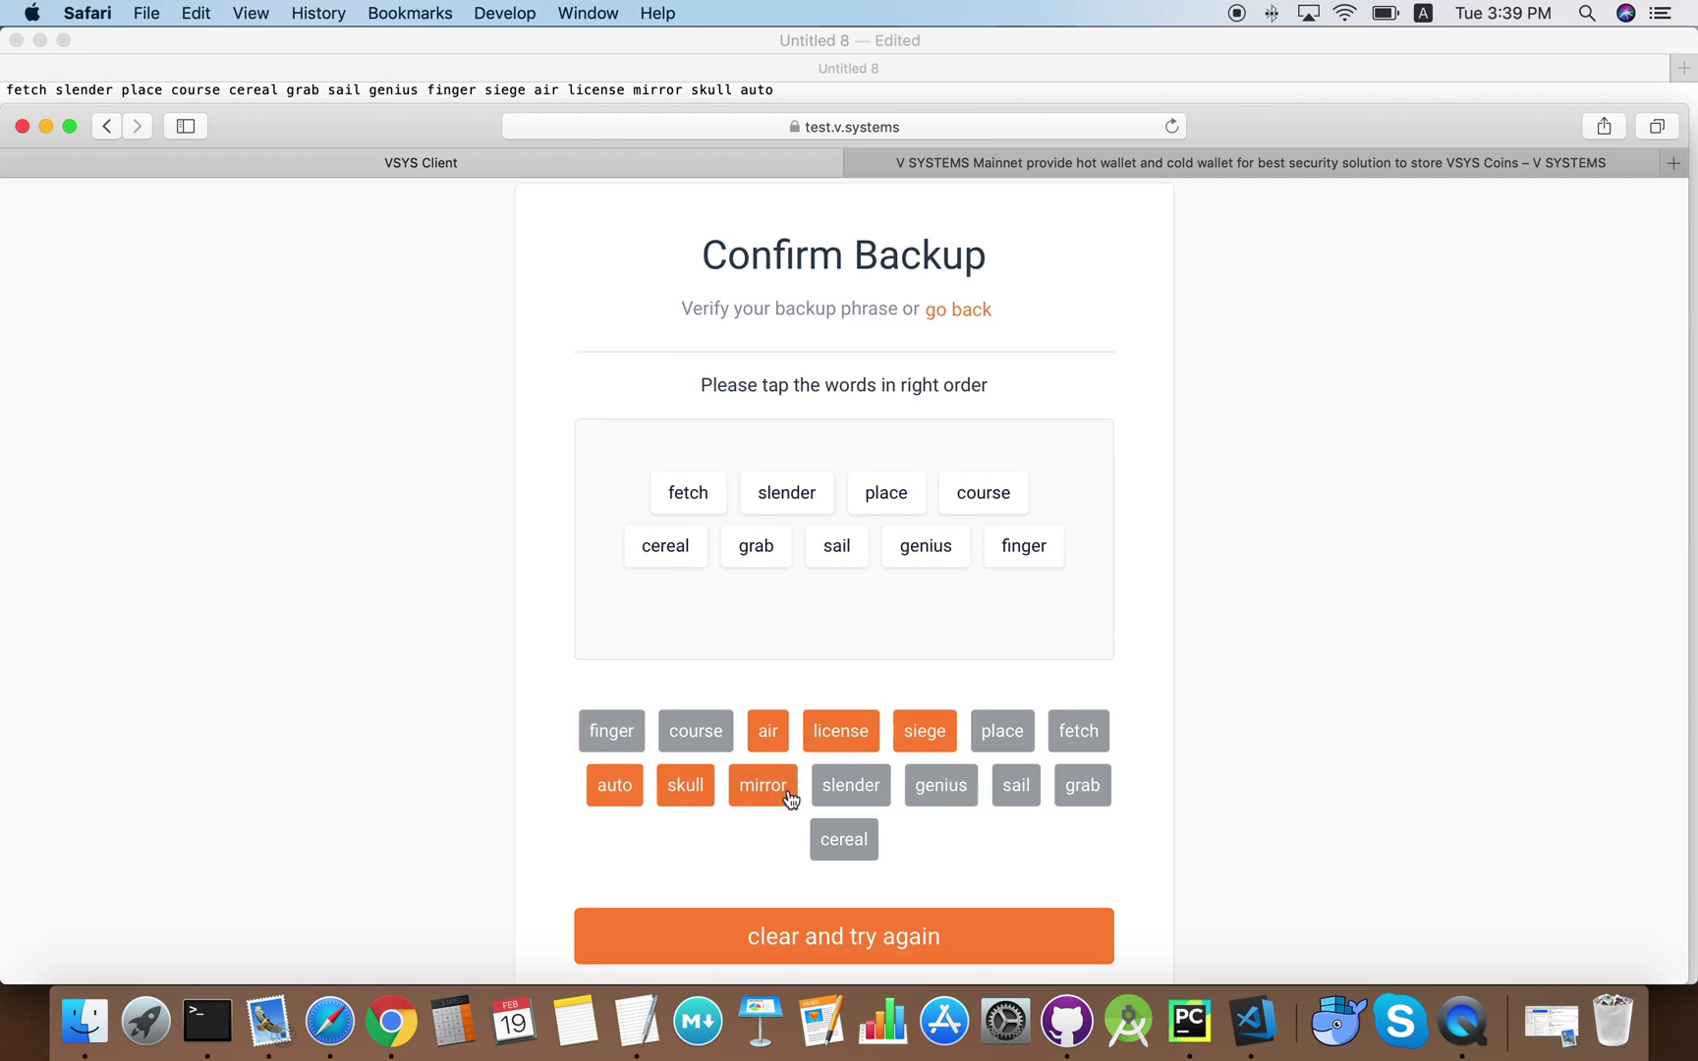
{"action": "left_click", "coordinate": [916, 742]}
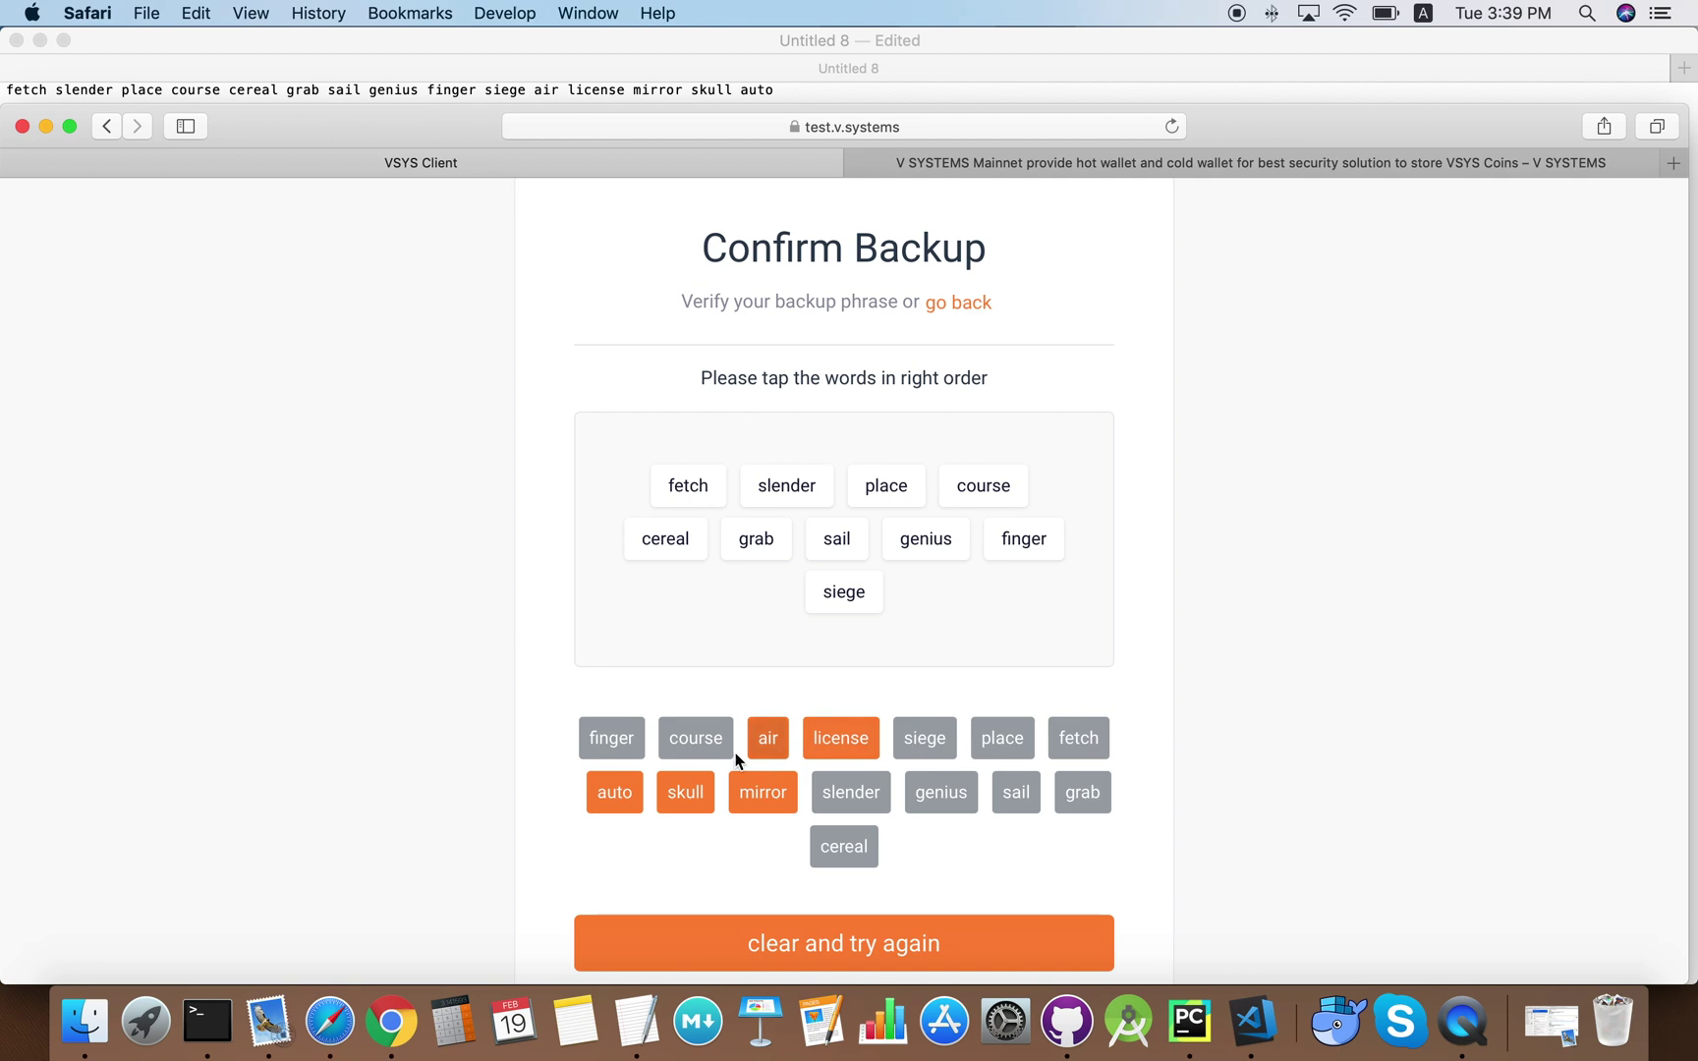
{"action": "left_click", "coordinate": [767, 735]}
{"action": "left_click", "coordinate": [819, 745]}
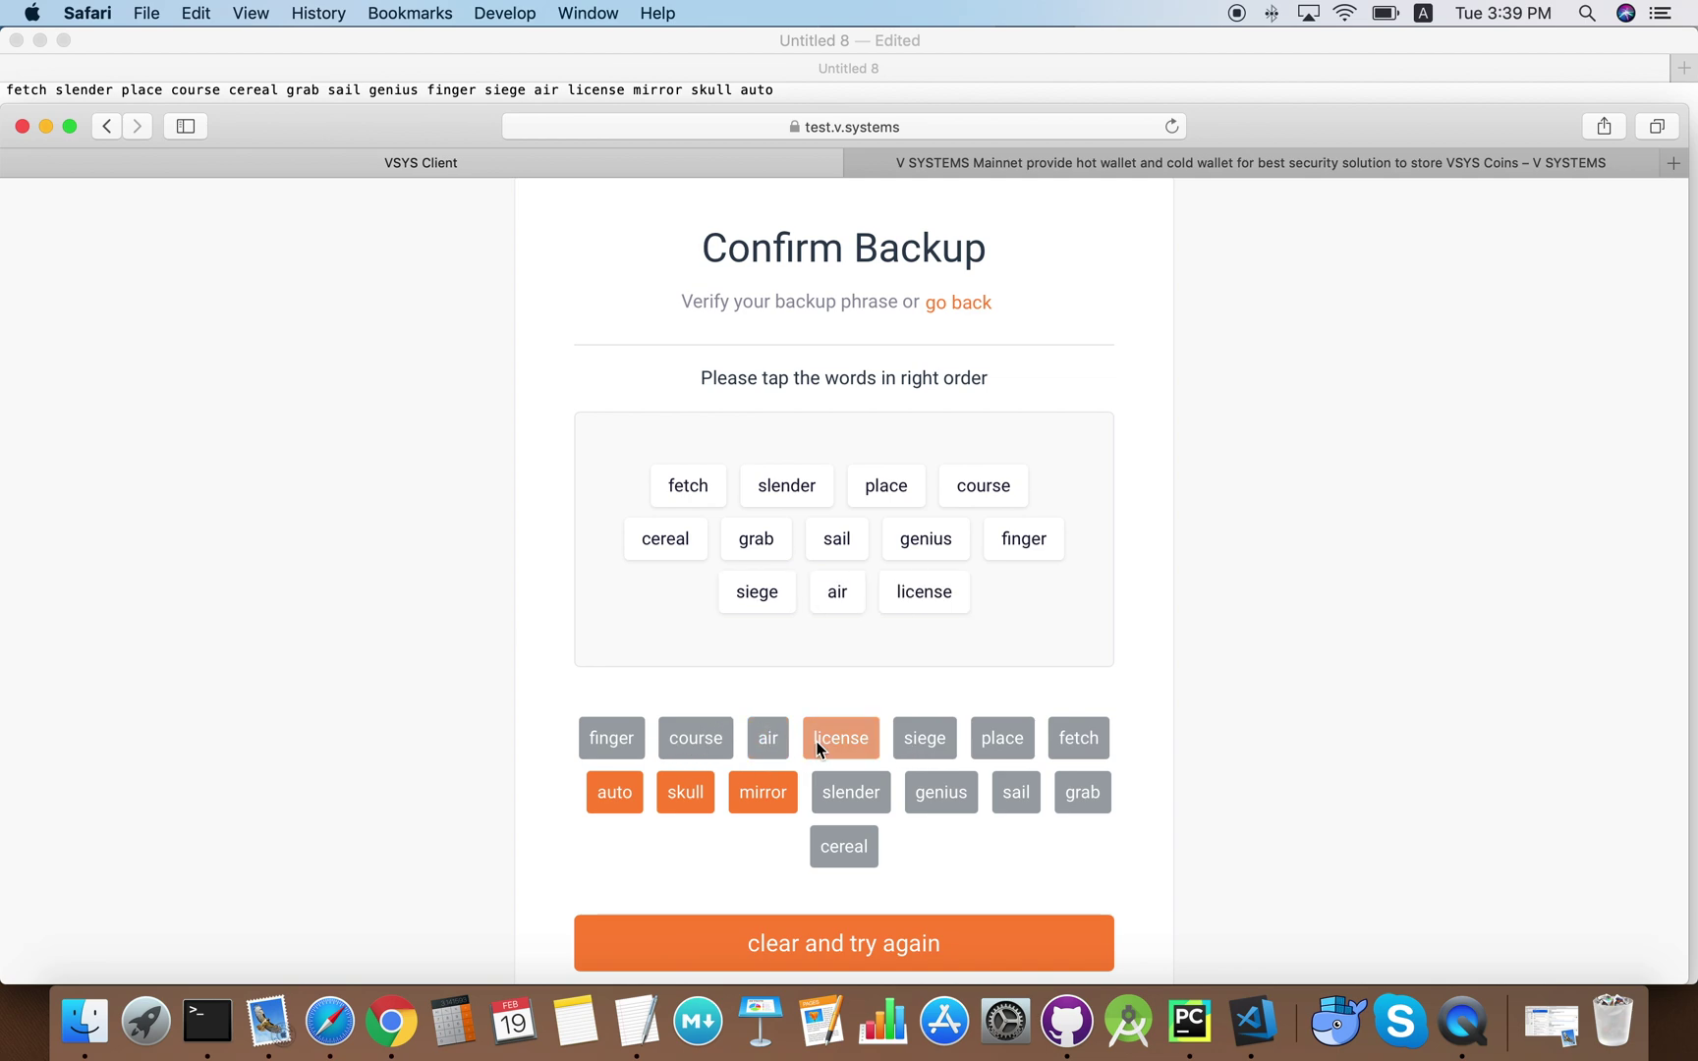
{"action": "left_click", "coordinate": [757, 798]}
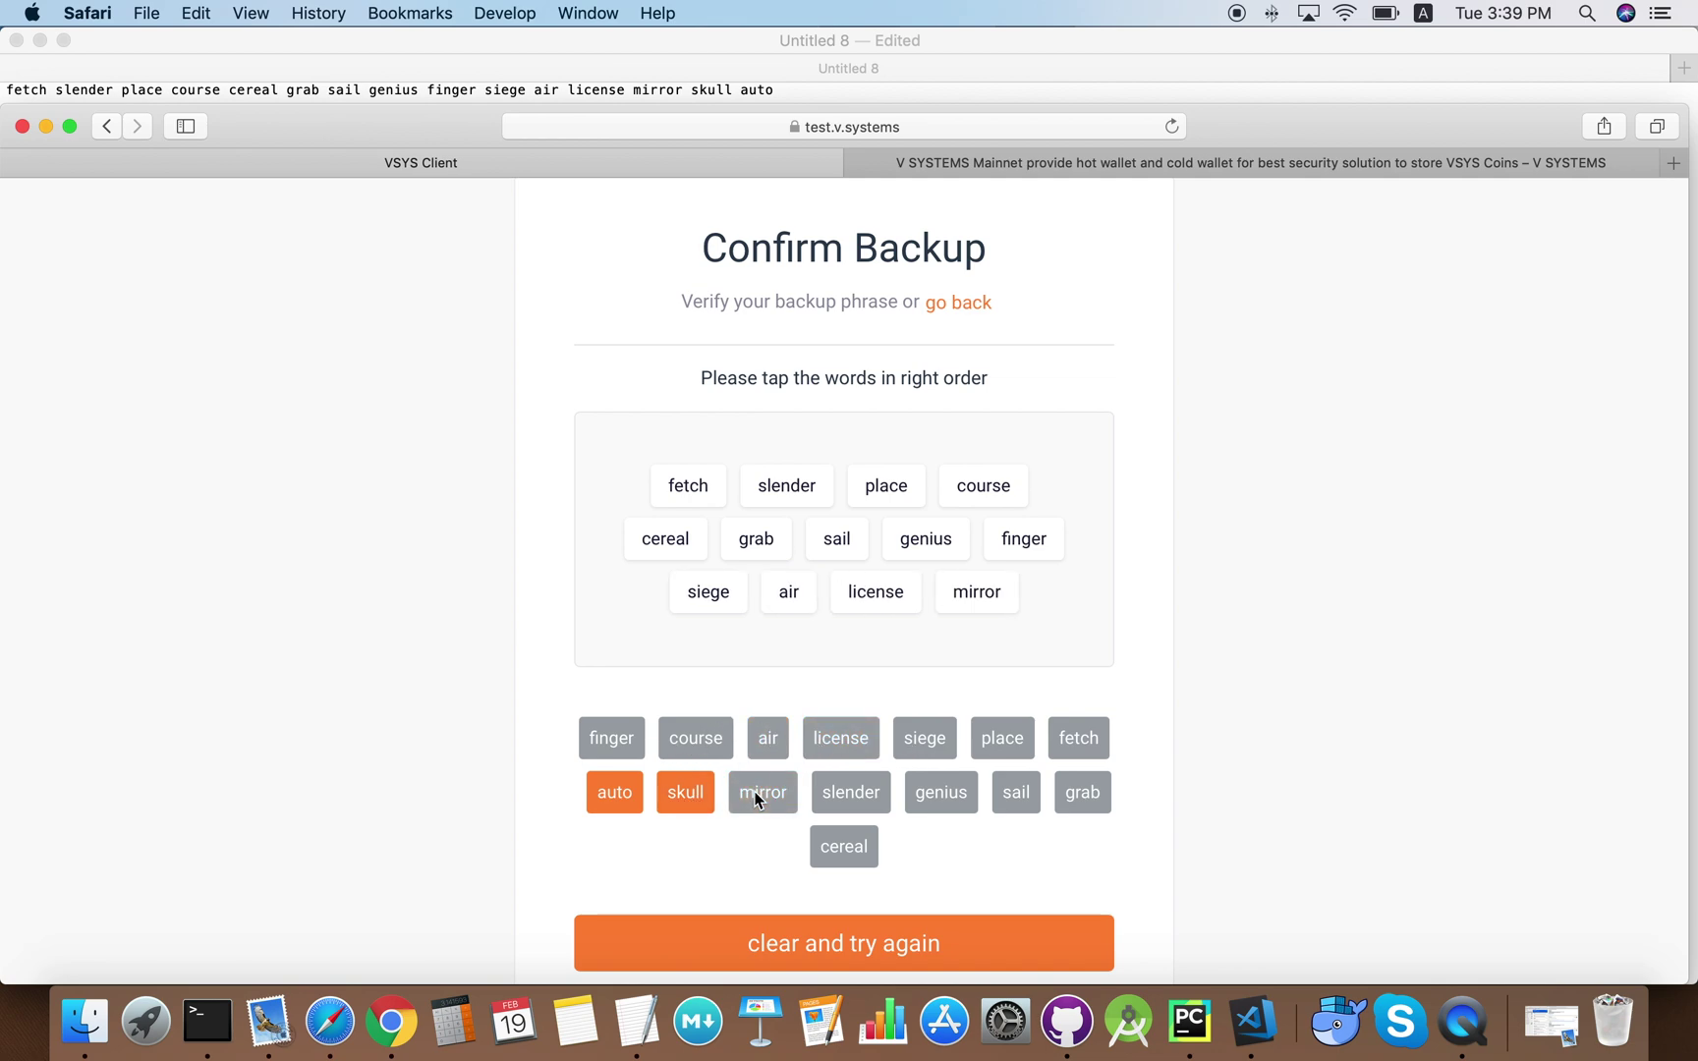
{"action": "left_click", "coordinate": [684, 794]}
{"action": "left_click", "coordinate": [611, 794]}
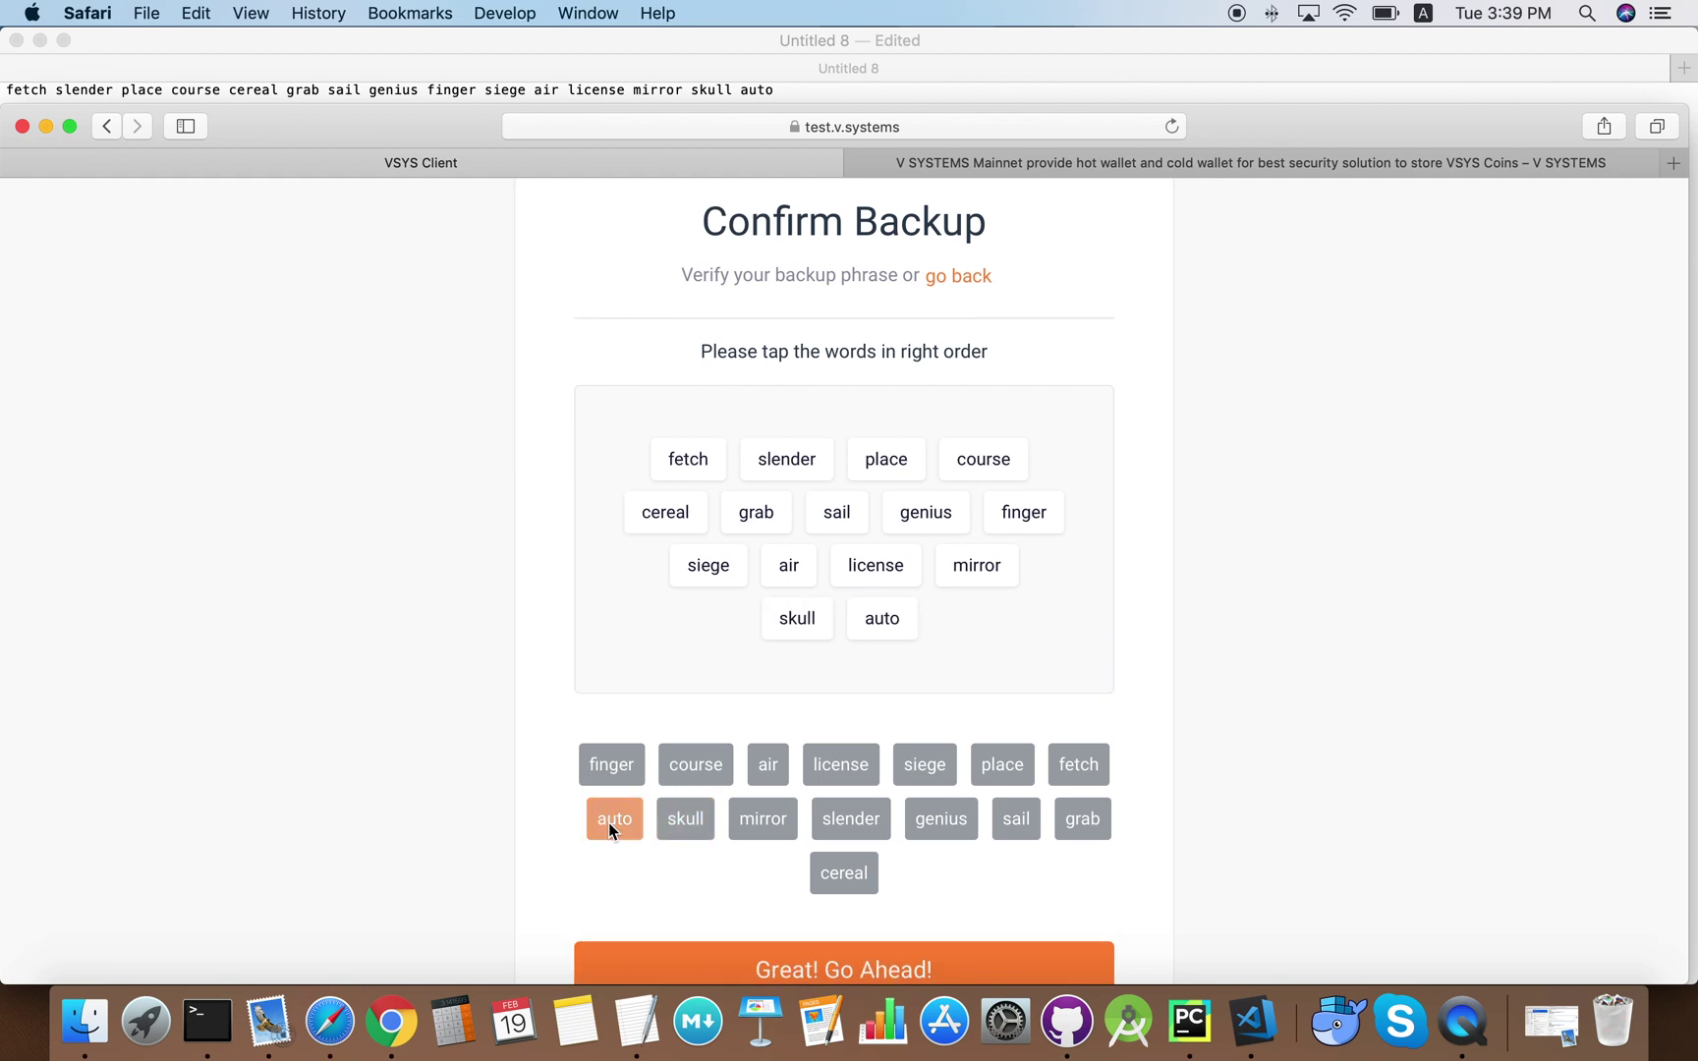
{"action": "left_click", "coordinate": [678, 967]}
- Decline Safari's password save, make the browser window taller, and scroll the account list
{"action": "left_click", "coordinate": [928, 291]}
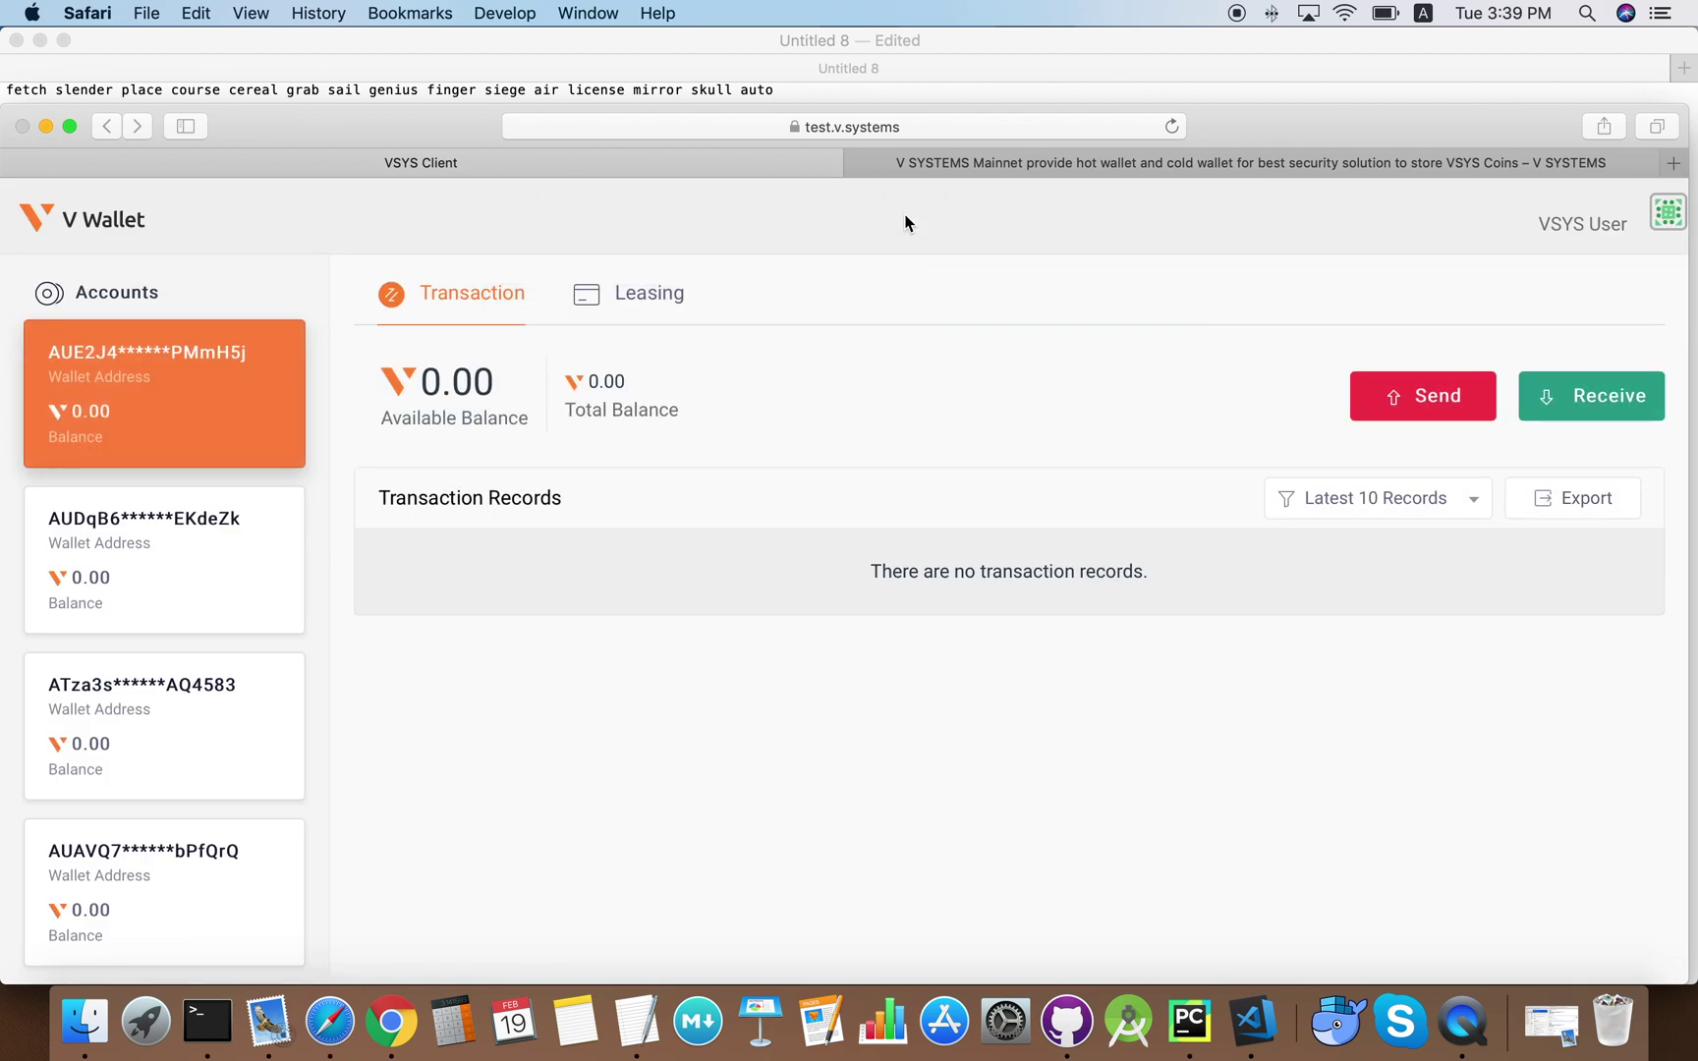
{"action": "left_click_drag", "start_coordinate": [884, 106], "coordinate": [919, 15]}
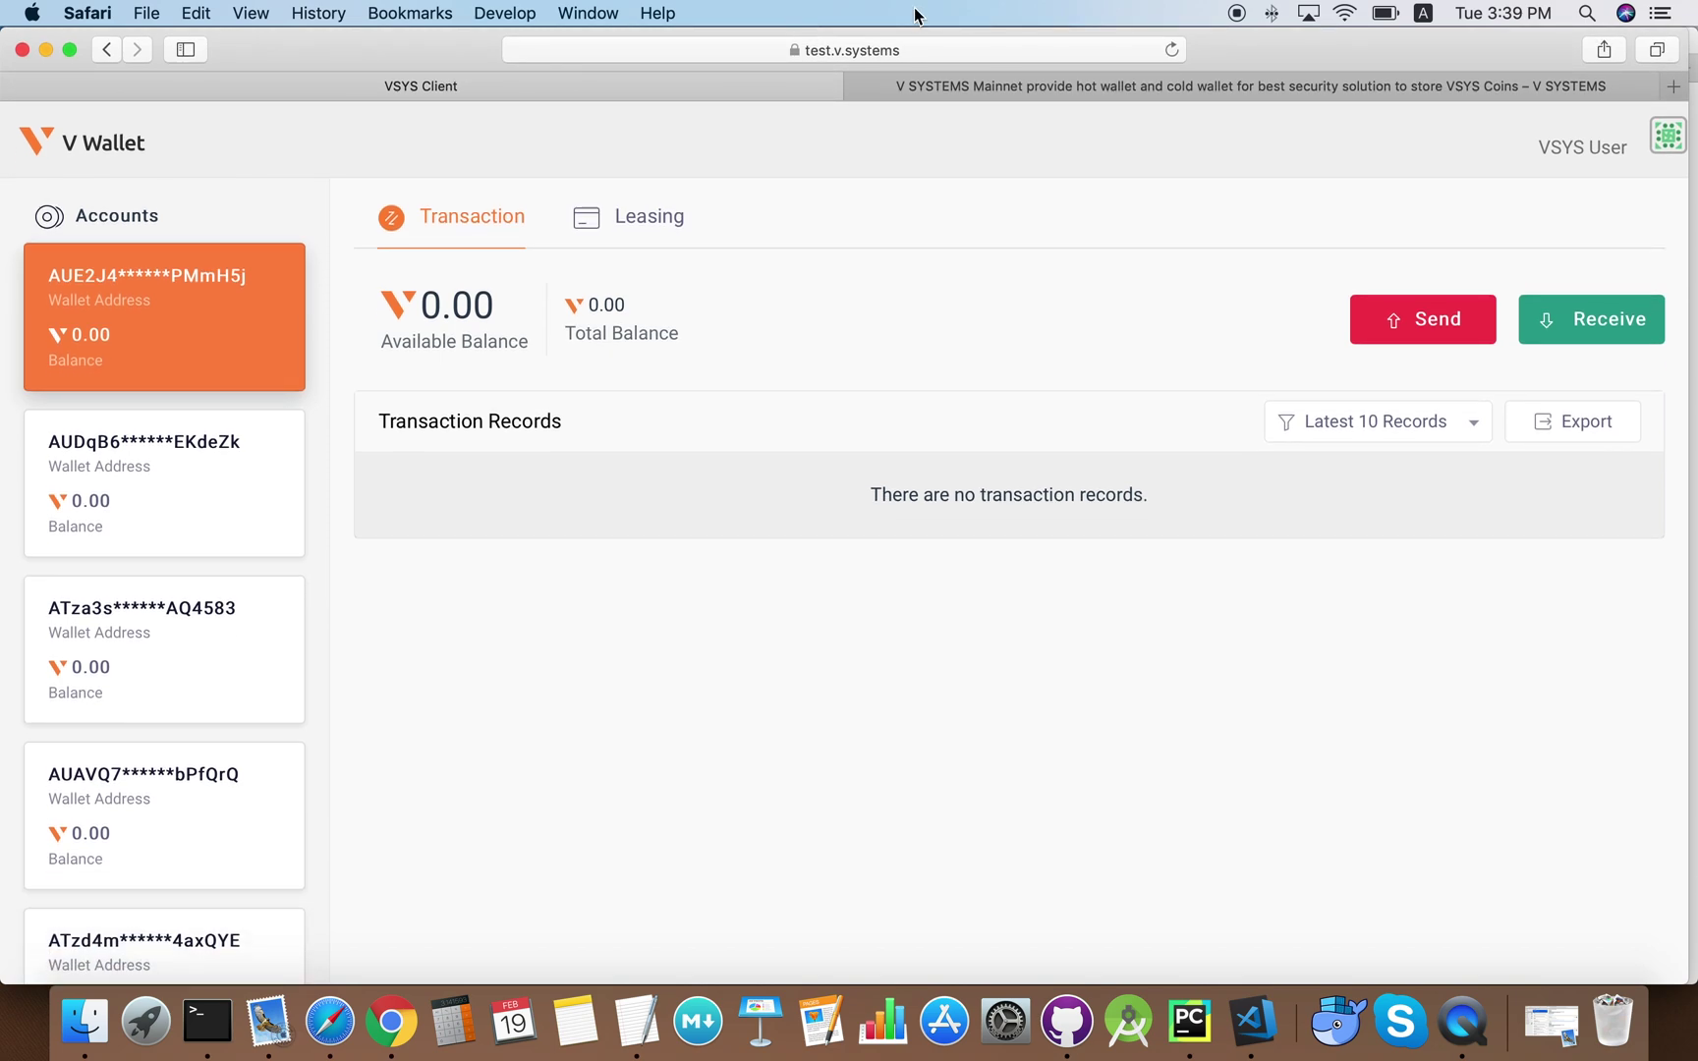
{"action": "scroll", "coordinate": [237, 393], "scroll_direction": "down", "scroll_amount": 3}
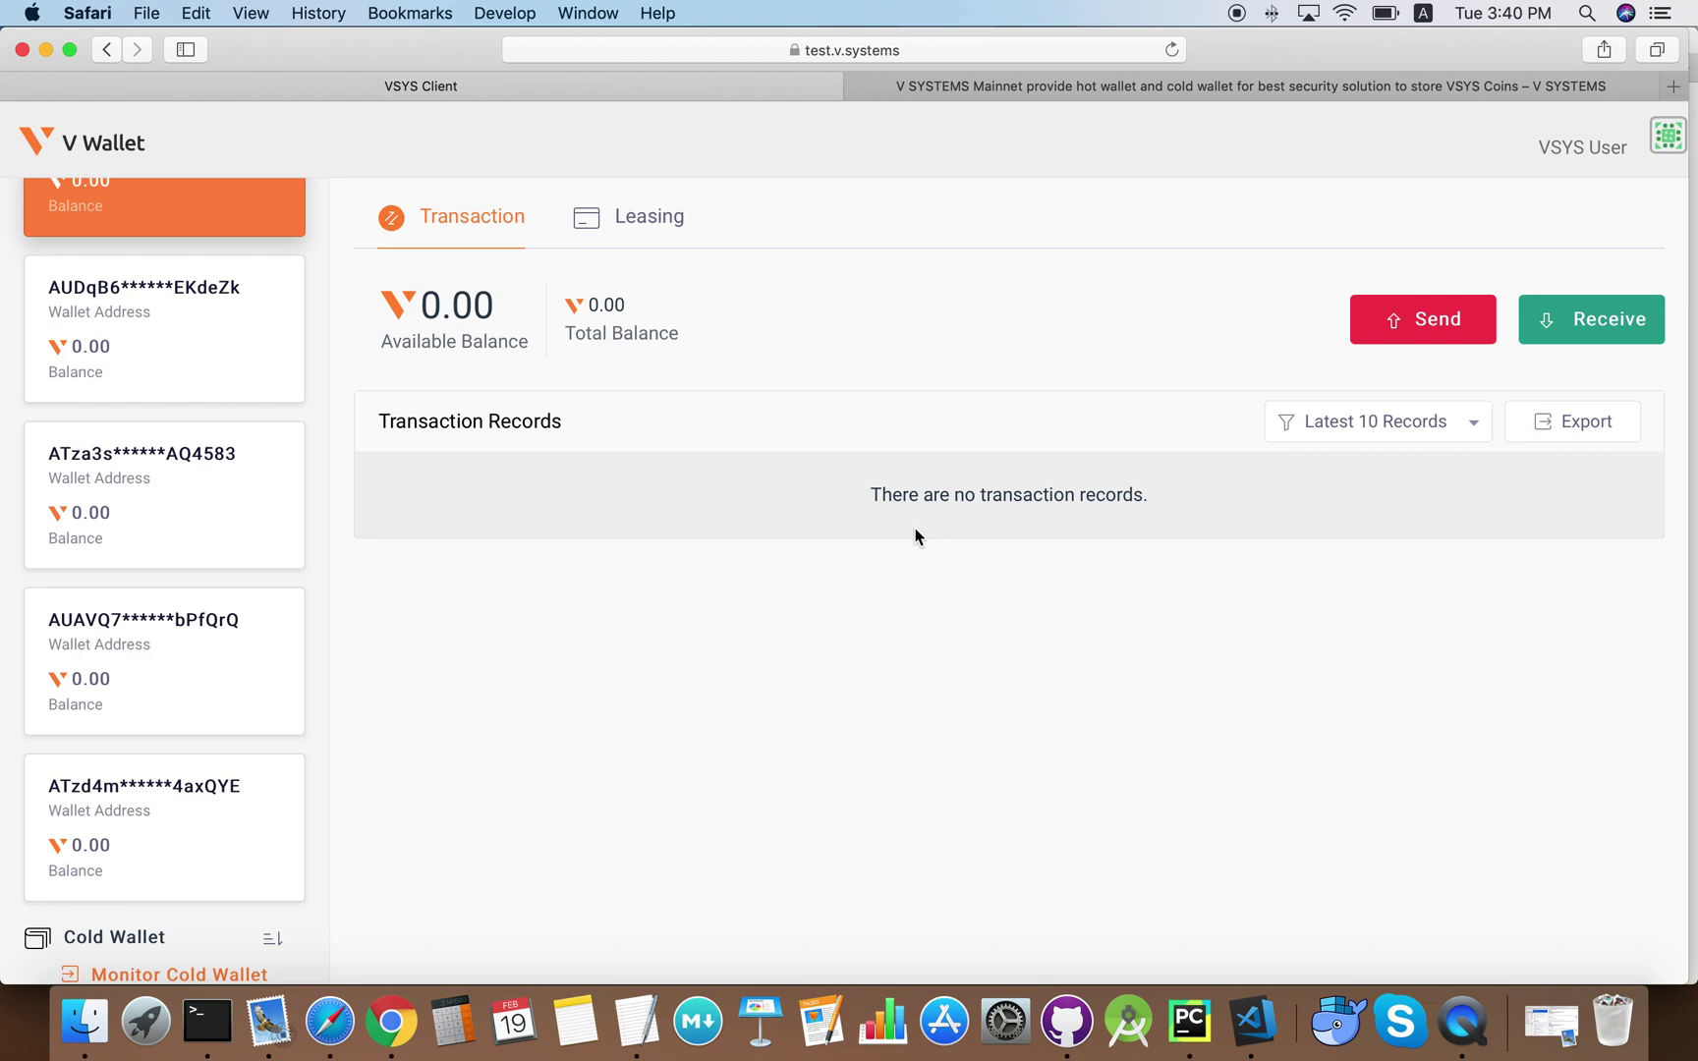
- Copy the first account's receiving address and switch to the Chrome wallet holding 998.9 VSYS
{"action": "left_click", "coordinate": [1573, 342]}
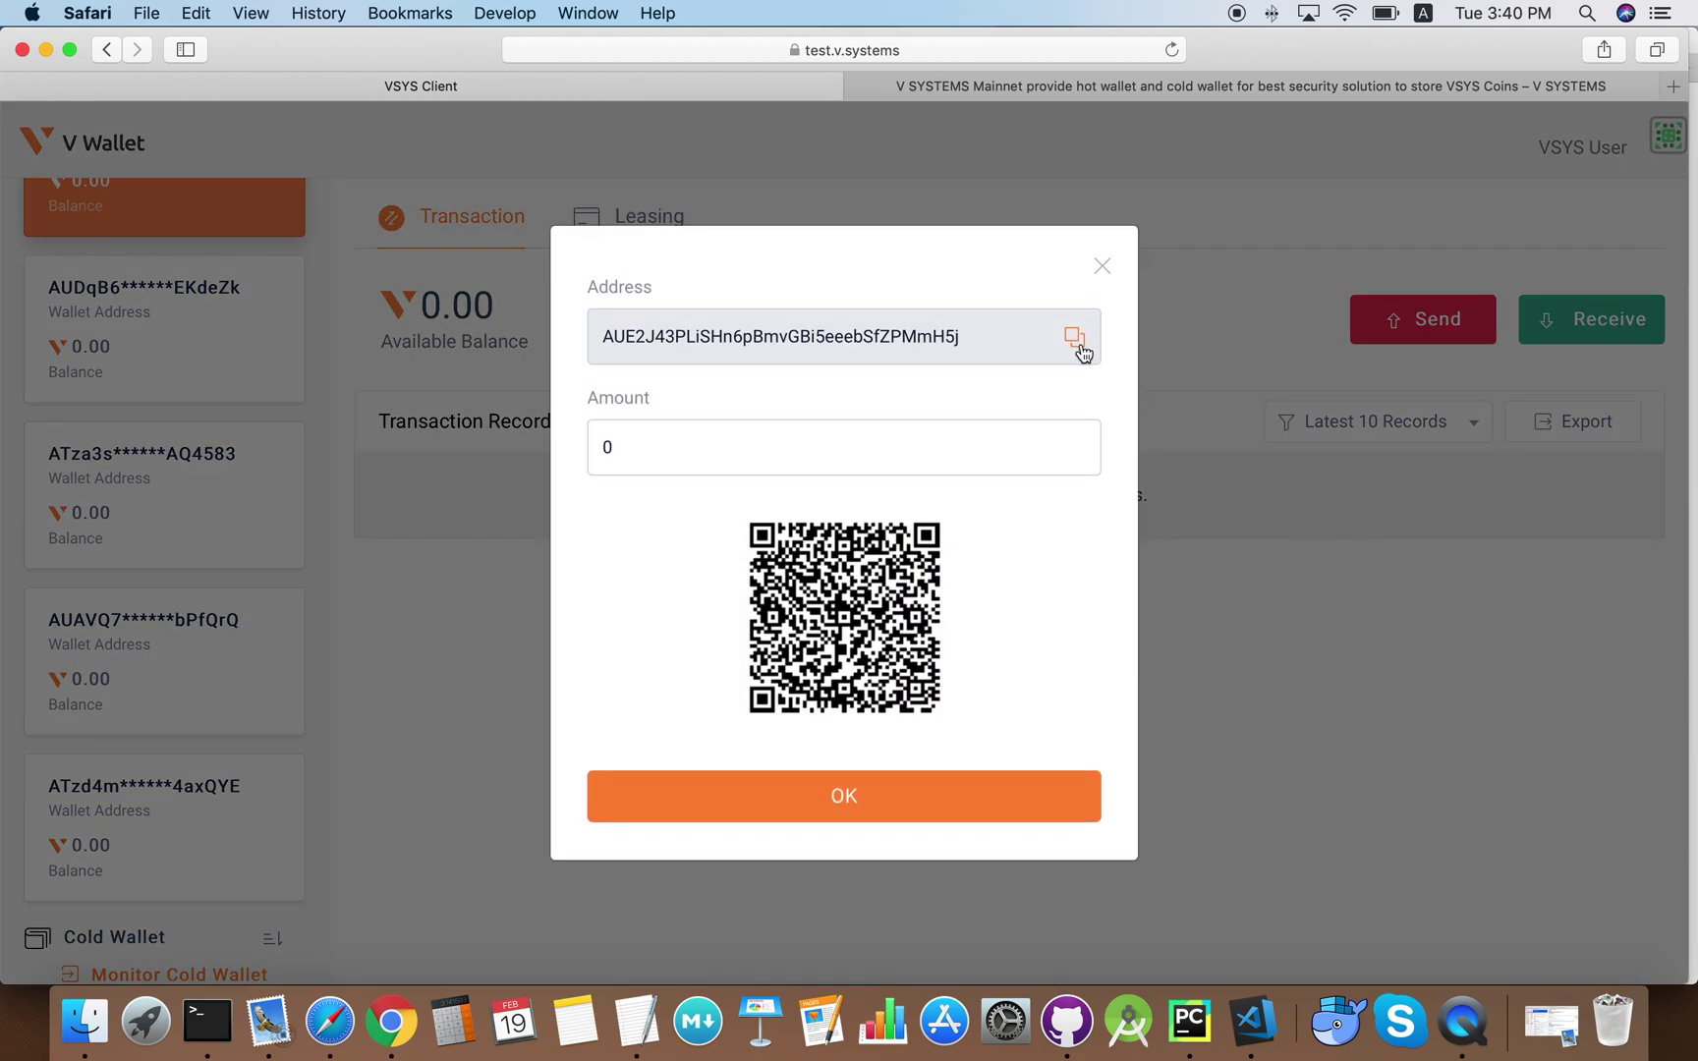
{"action": "left_click", "coordinate": [1078, 343]}
{"action": "left_click", "coordinate": [394, 1020]}
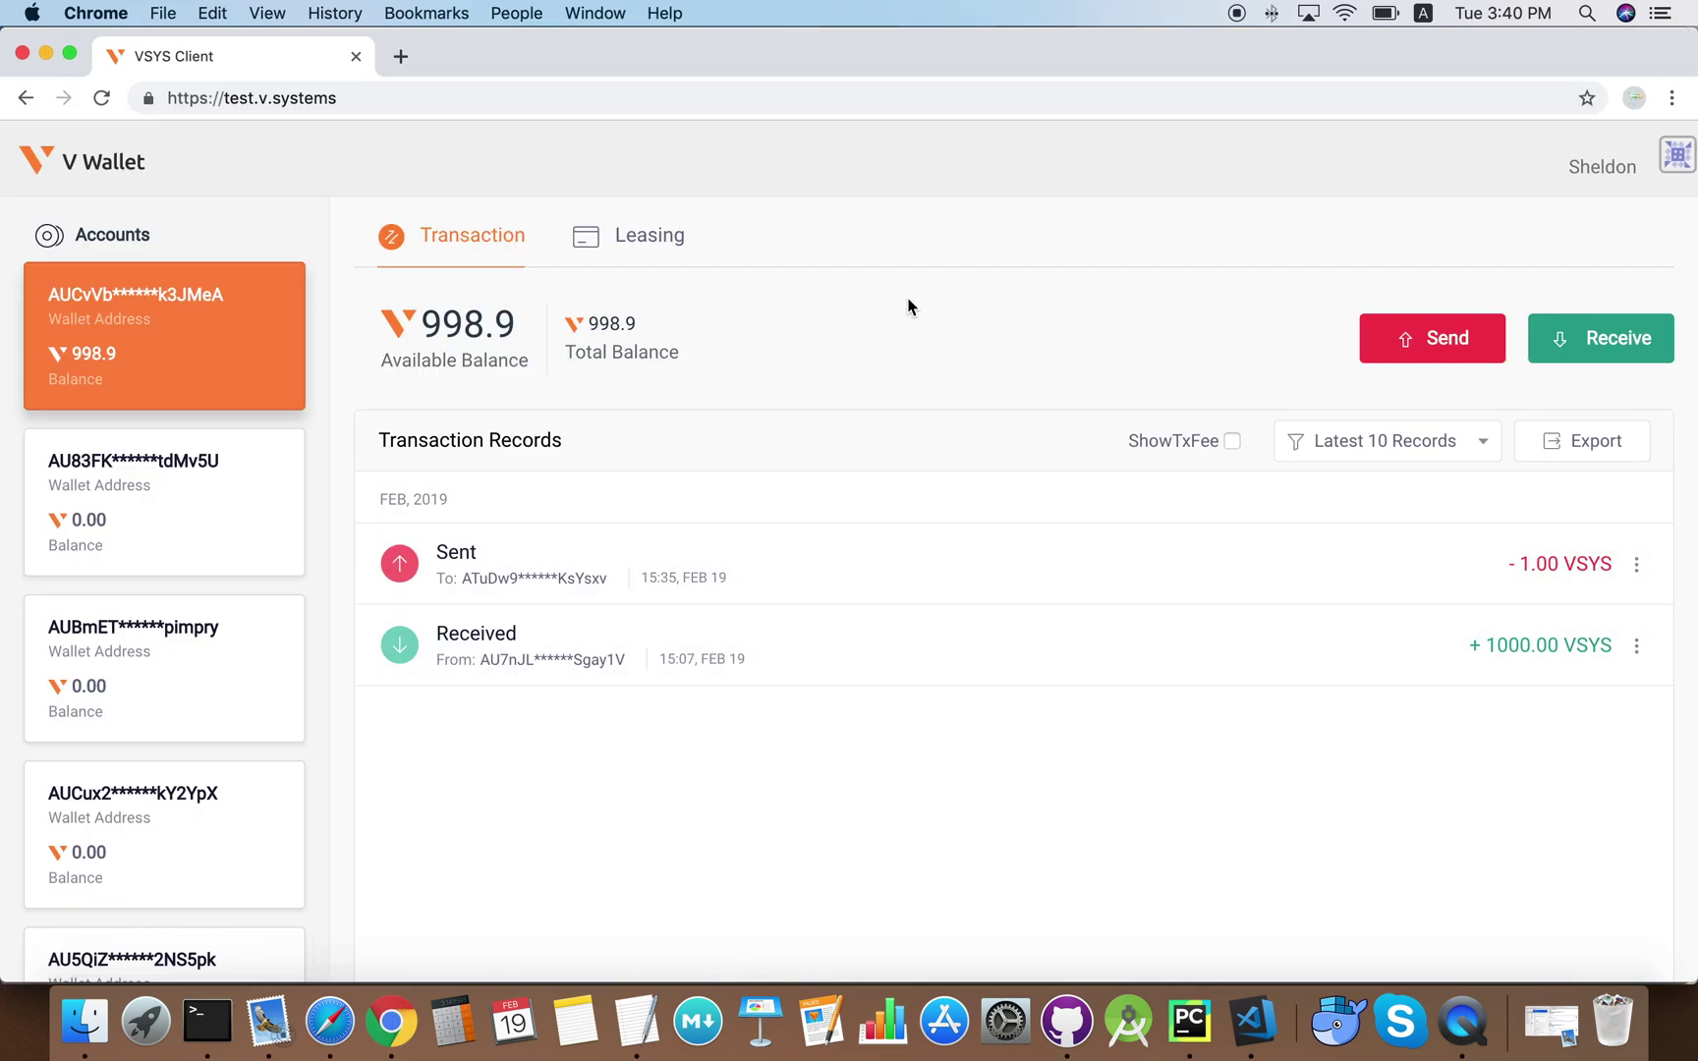
- Send 1 VSYS from the 998.9 VSYS account to the copied receiving address
{"action": "left_click", "coordinate": [1425, 339]}
{"action": "left_click", "coordinate": [823, 488]}
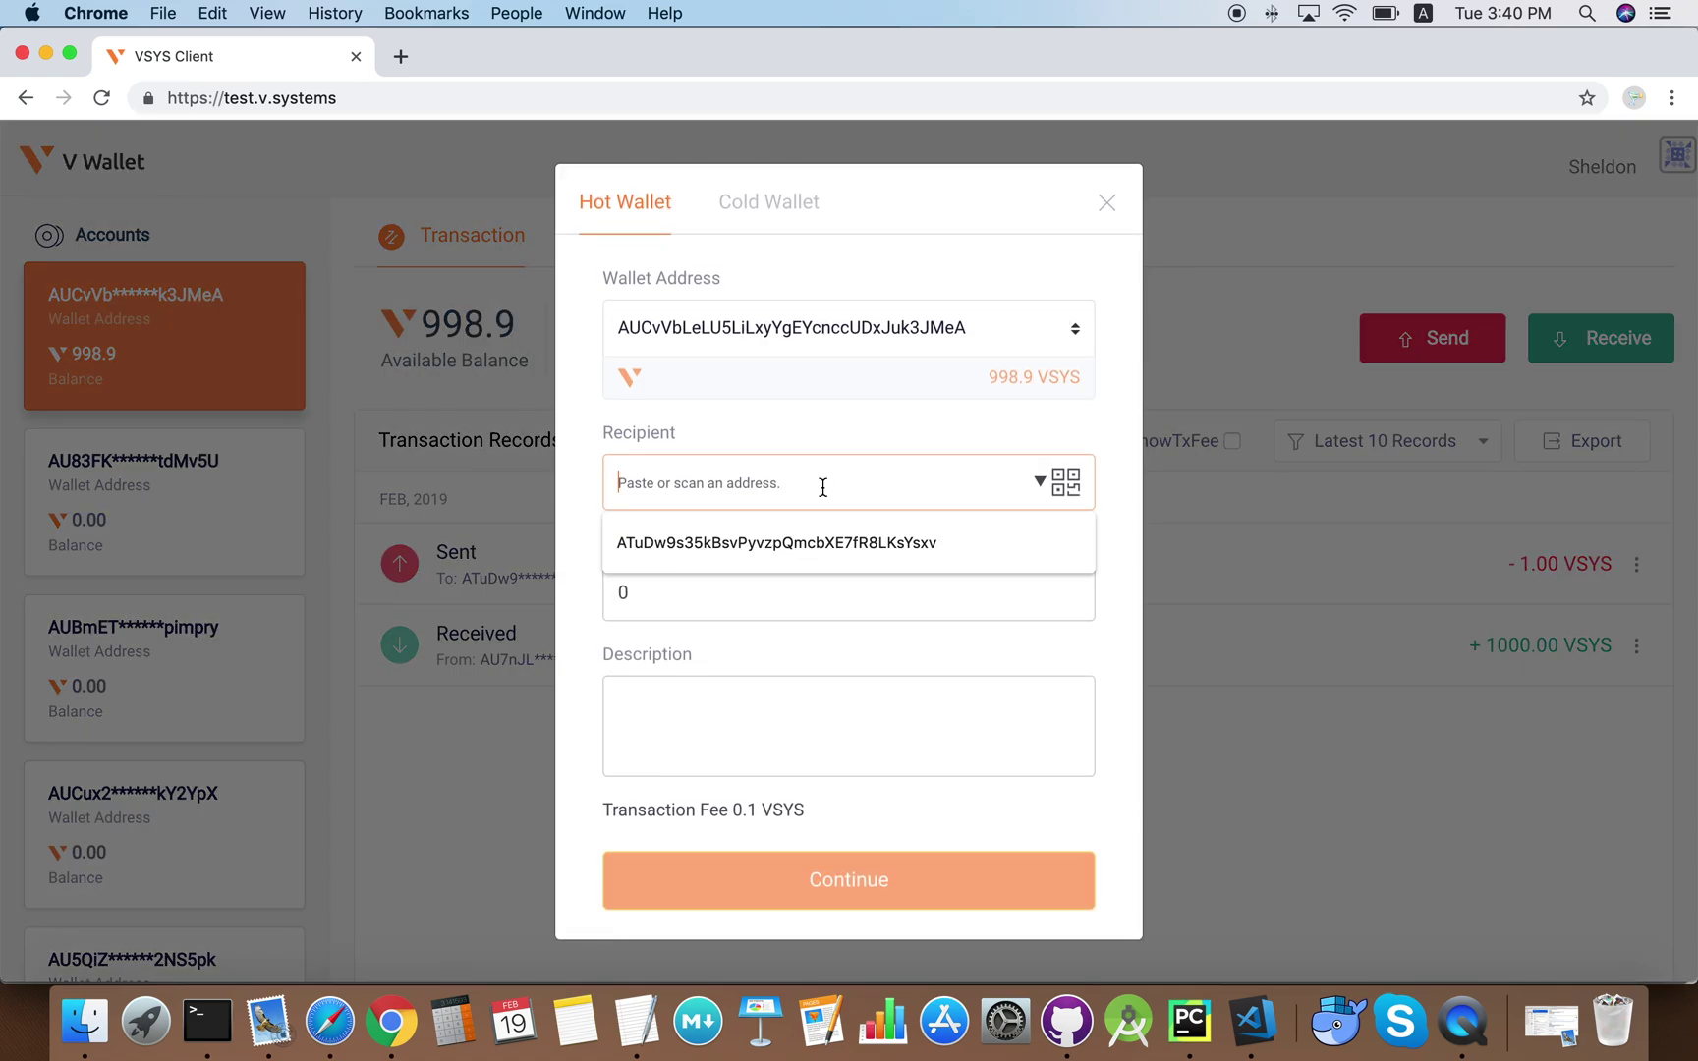
{"action": "key", "text": "super+v"}
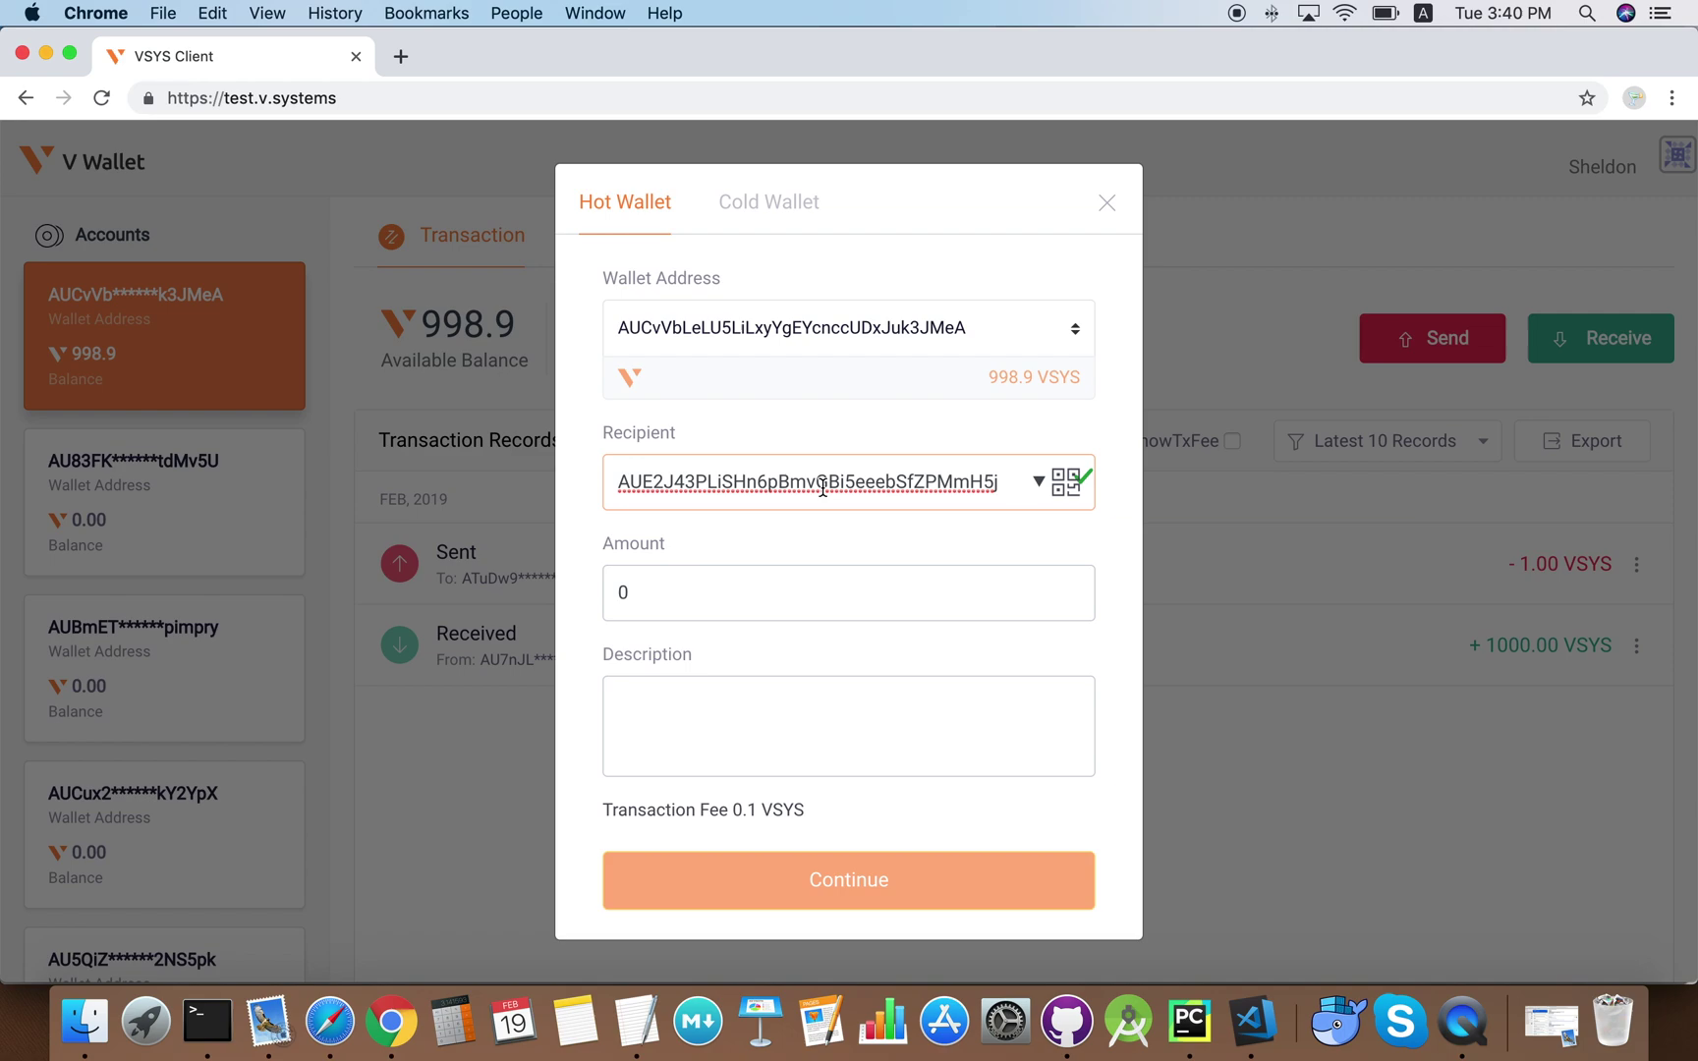
{"action": "left_click", "coordinate": [800, 583]}
{"action": "key", "text": "BackSpace"}
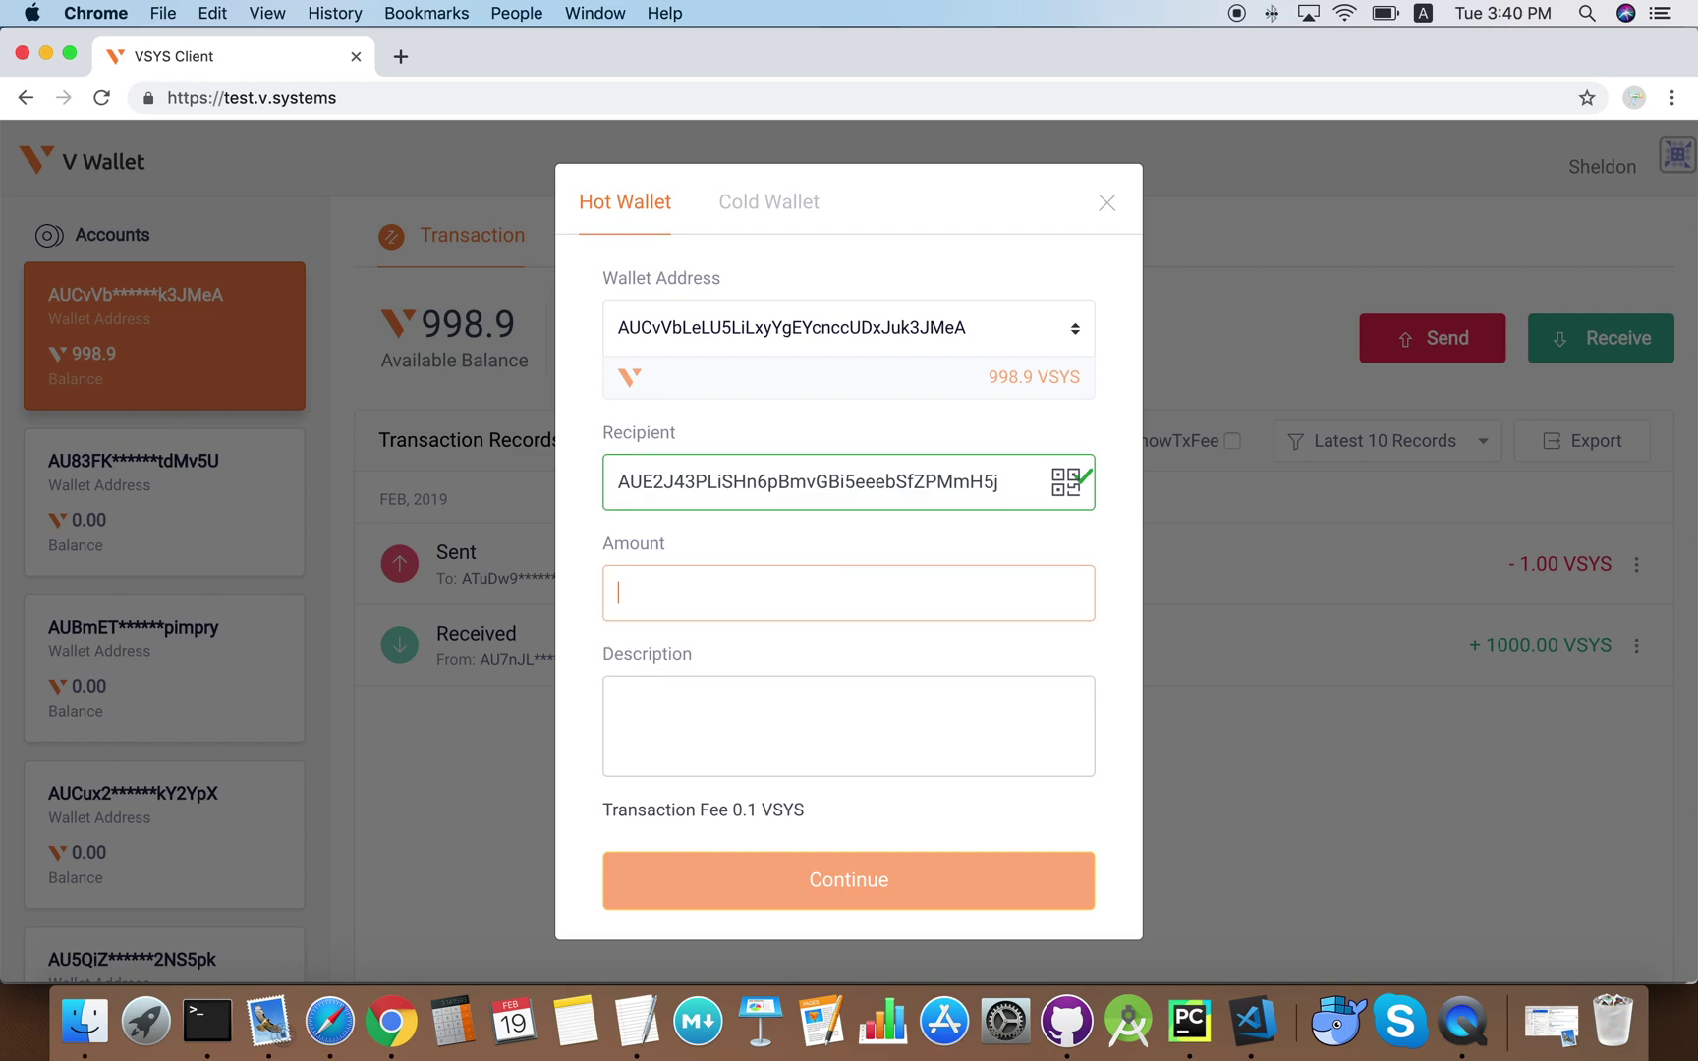
{"action": "type", "text": "1"}
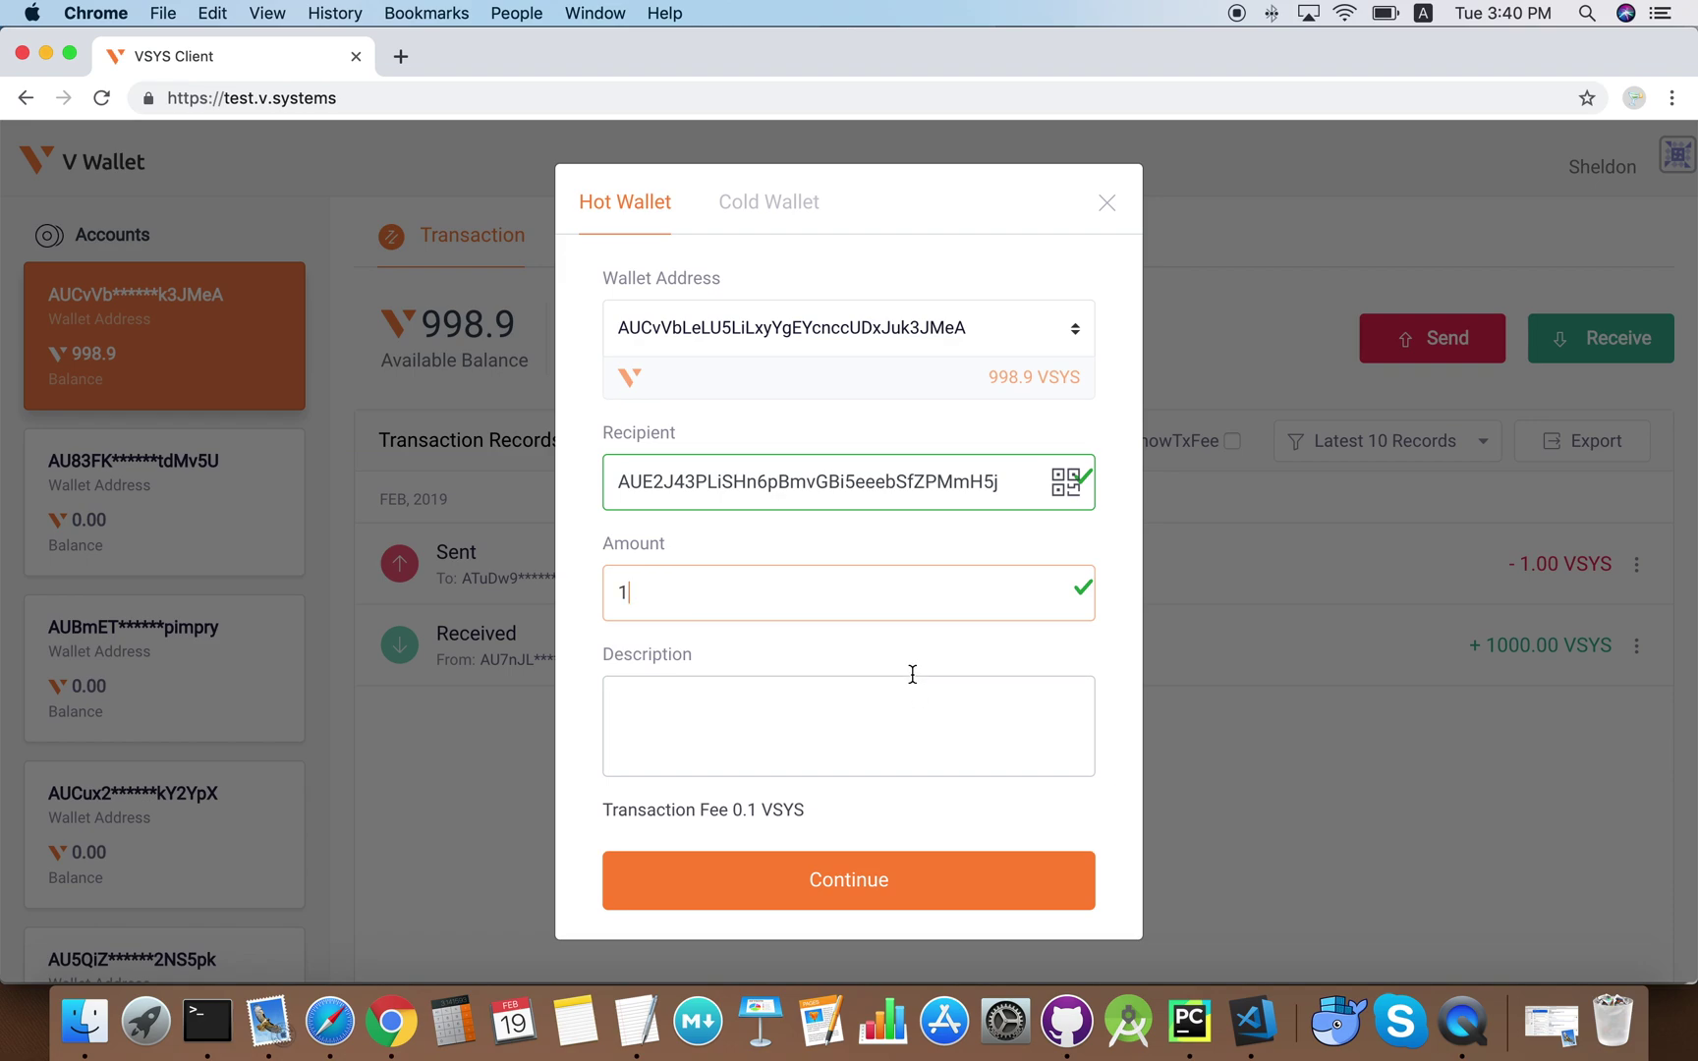
{"action": "left_click", "coordinate": [862, 874]}
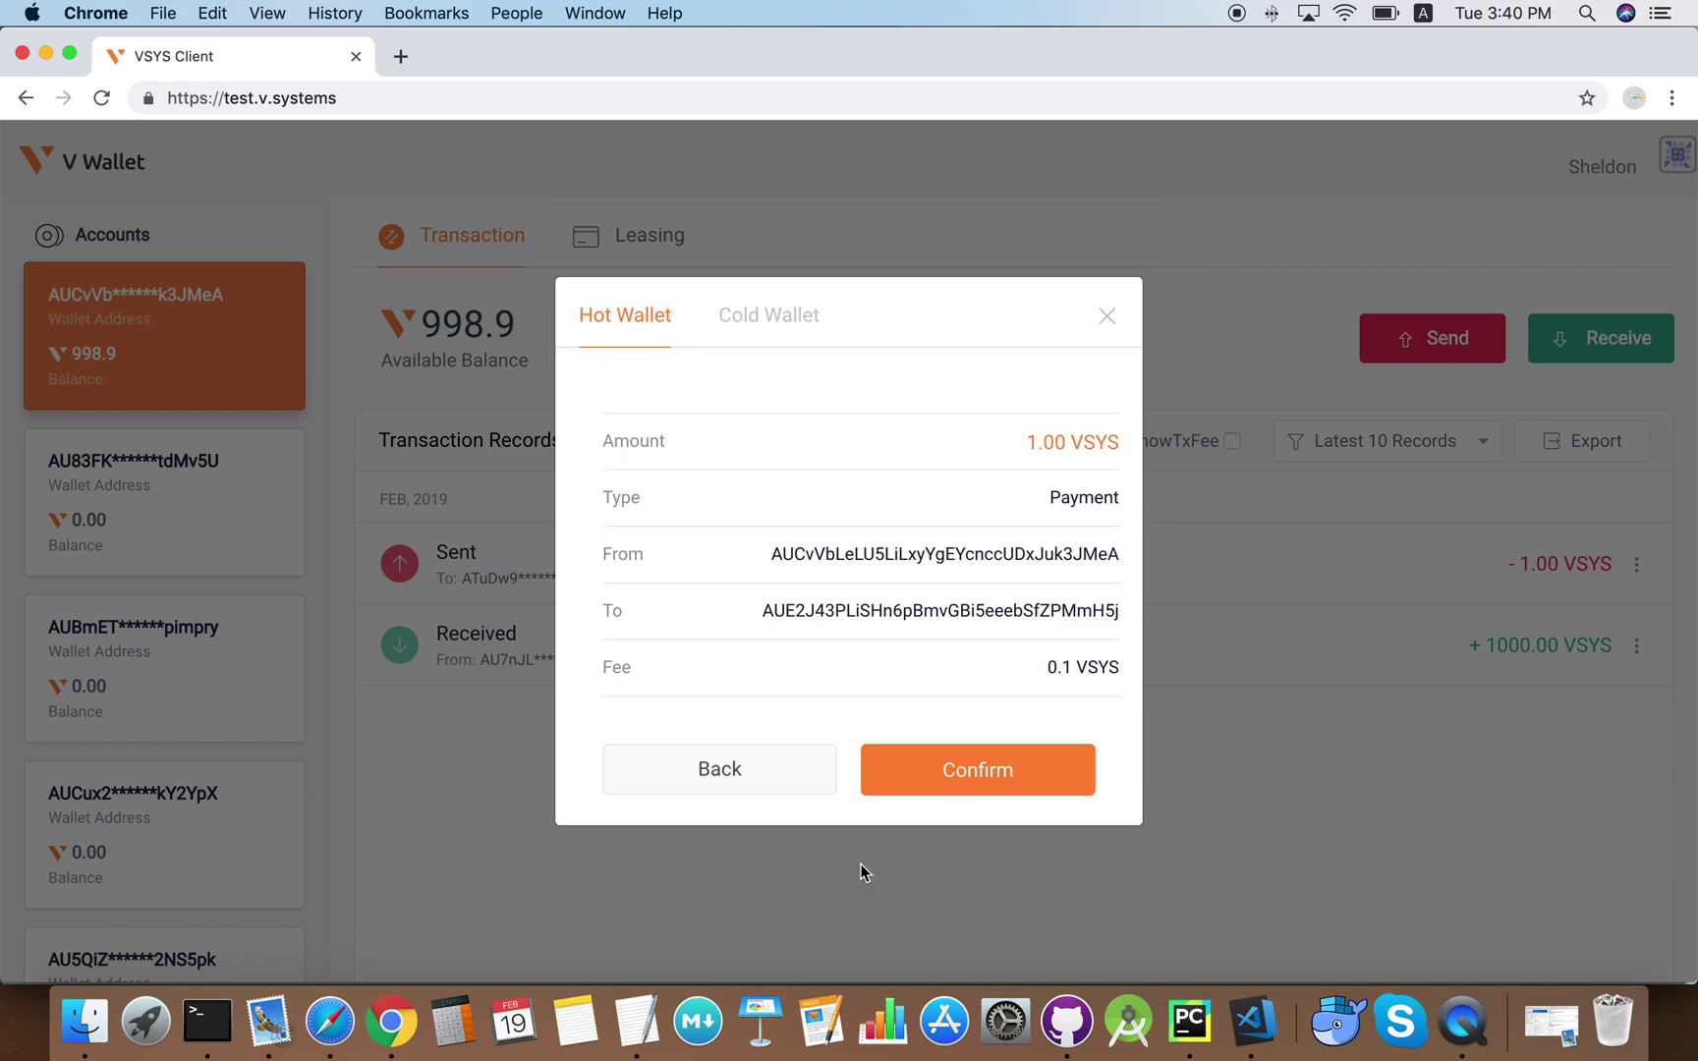
{"action": "left_click", "coordinate": [958, 772]}
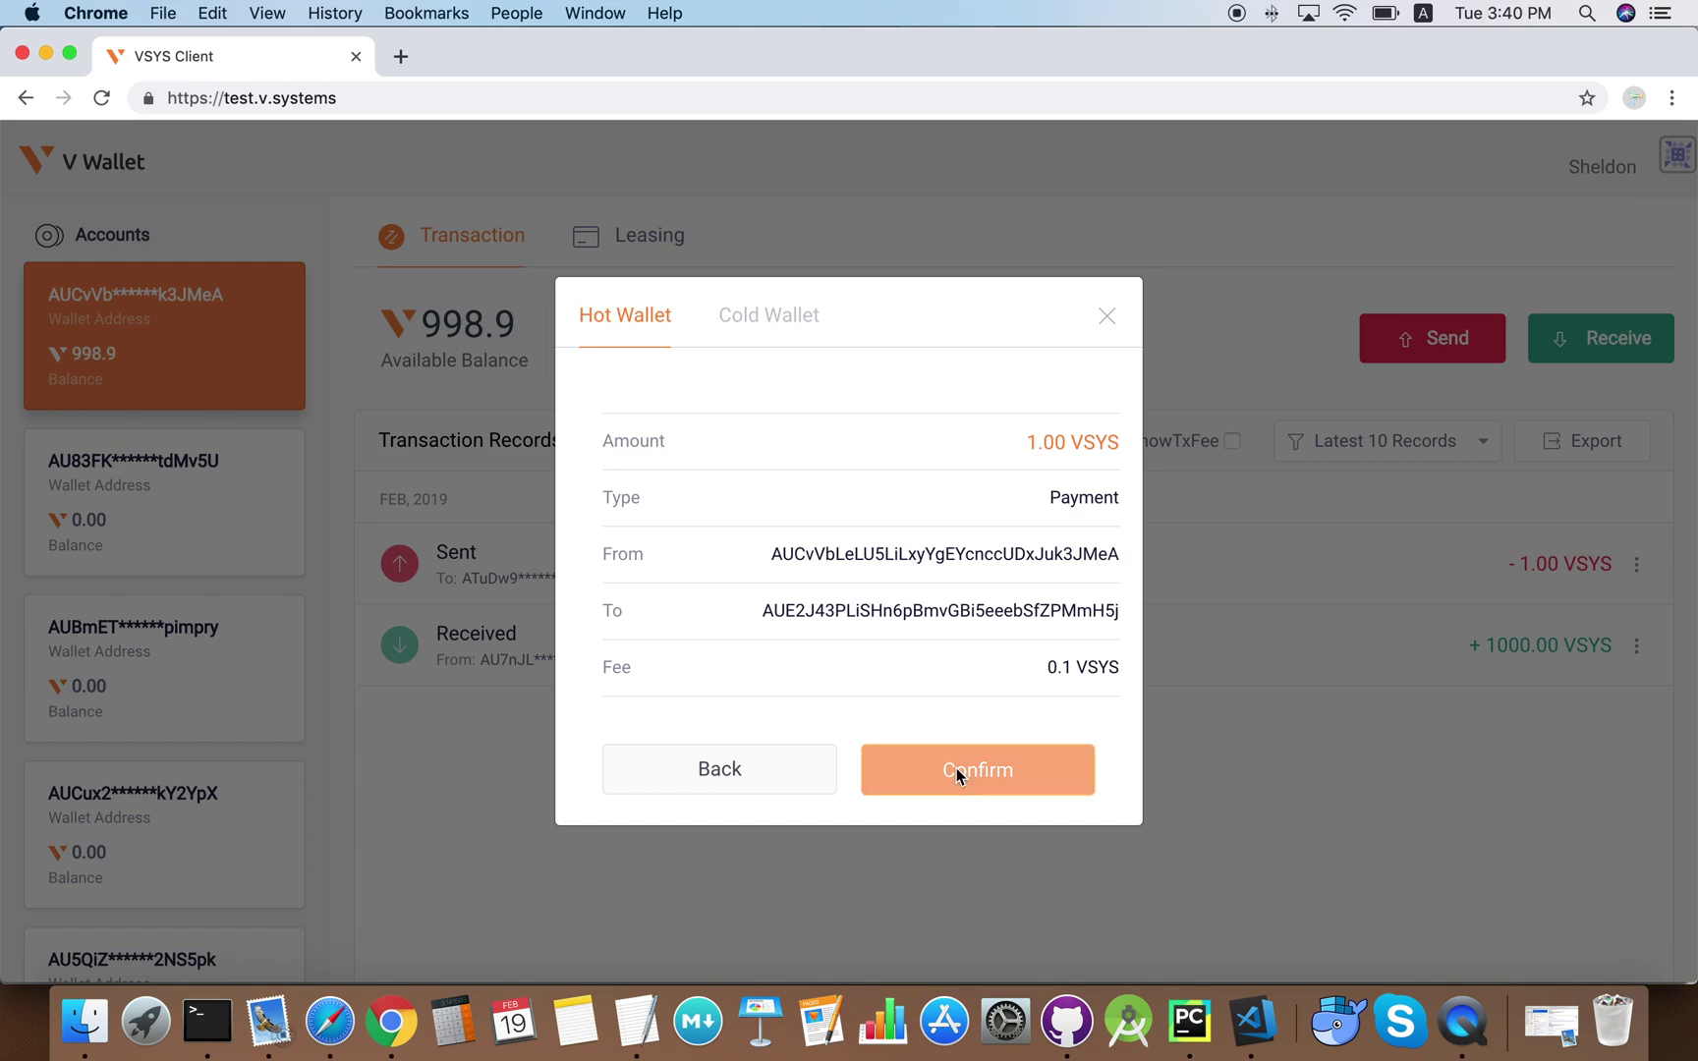
{"action": "left_click", "coordinate": [930, 805]}
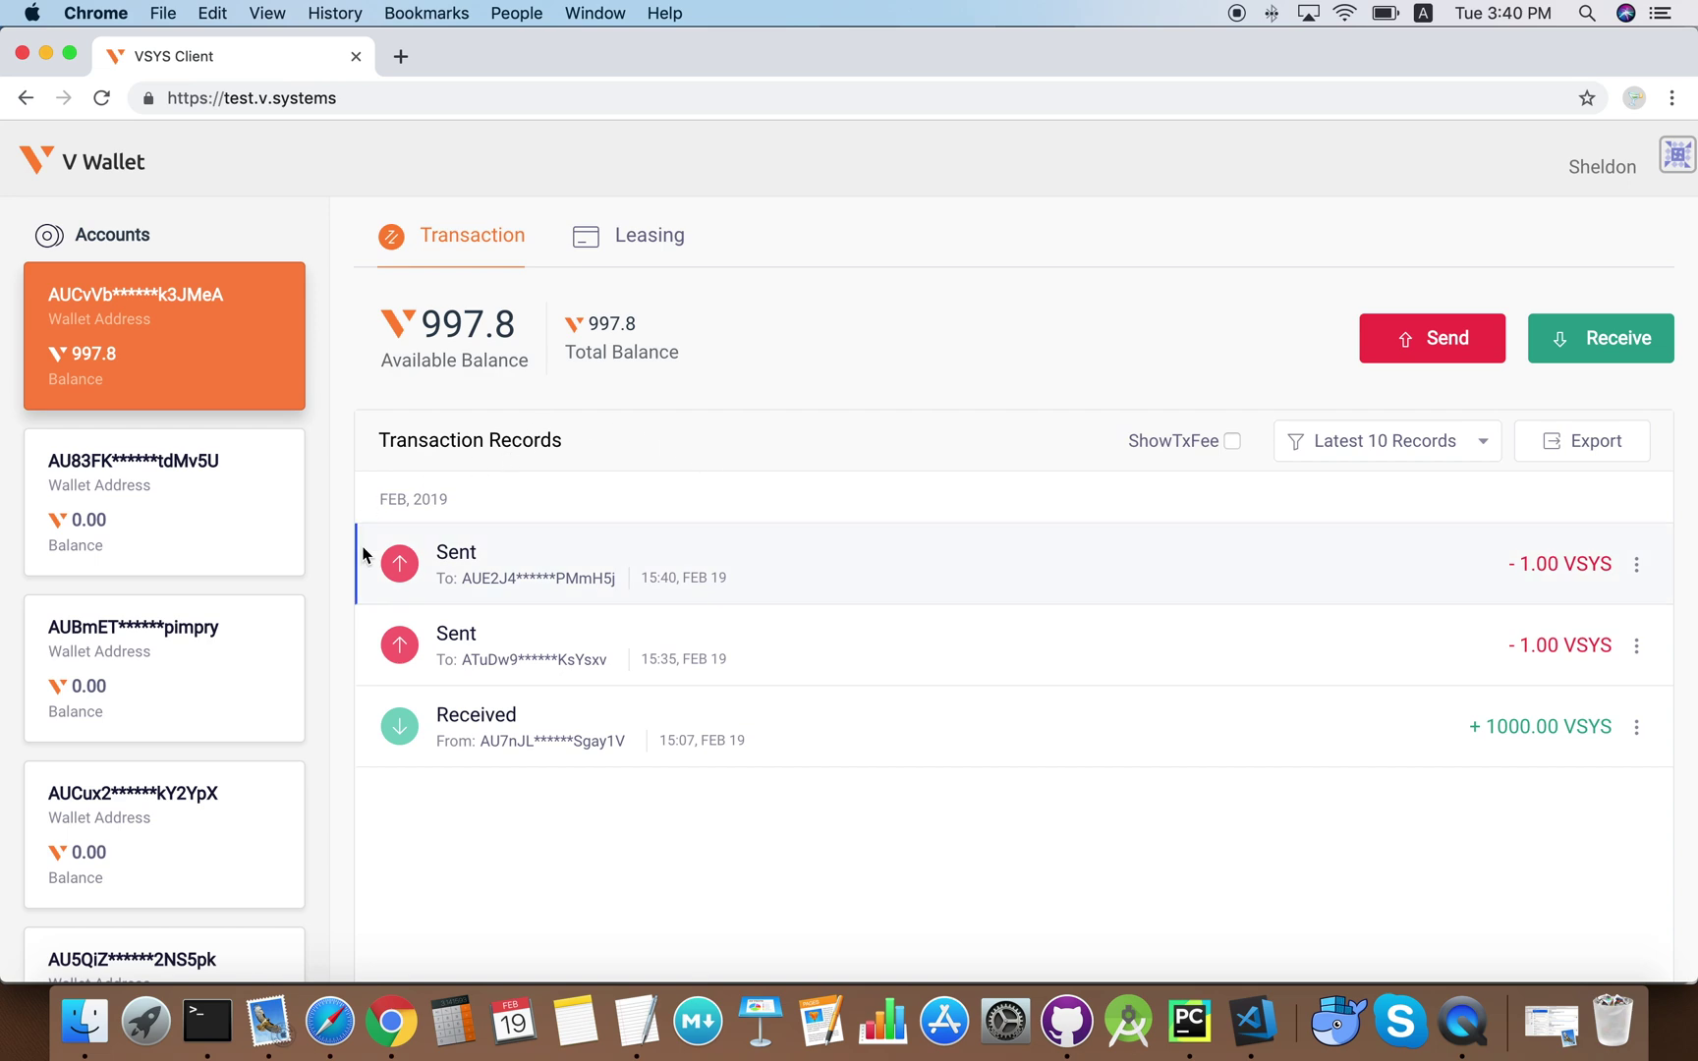
{"action": "left_click", "coordinate": [337, 1019]}
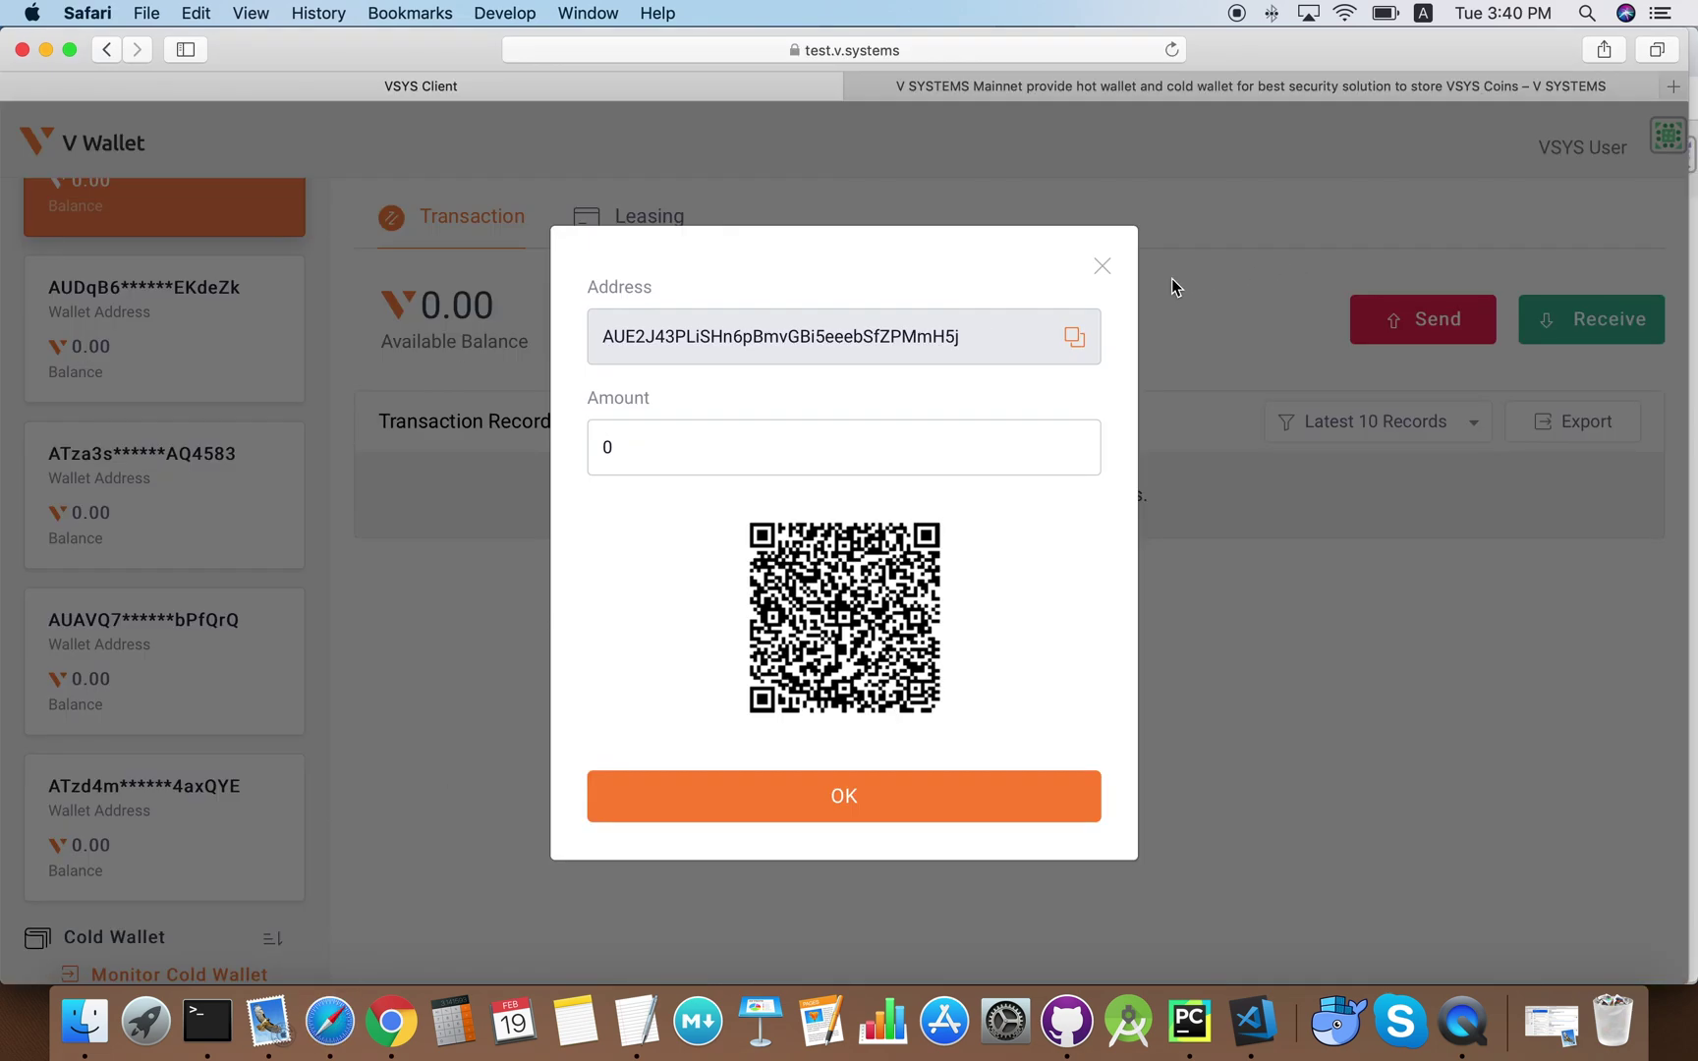
- Close the Receive dialog and select the first account to check its received 1.00 VSYS
{"action": "left_click", "coordinate": [1099, 269]}
{"action": "left_click", "coordinate": [173, 521]}
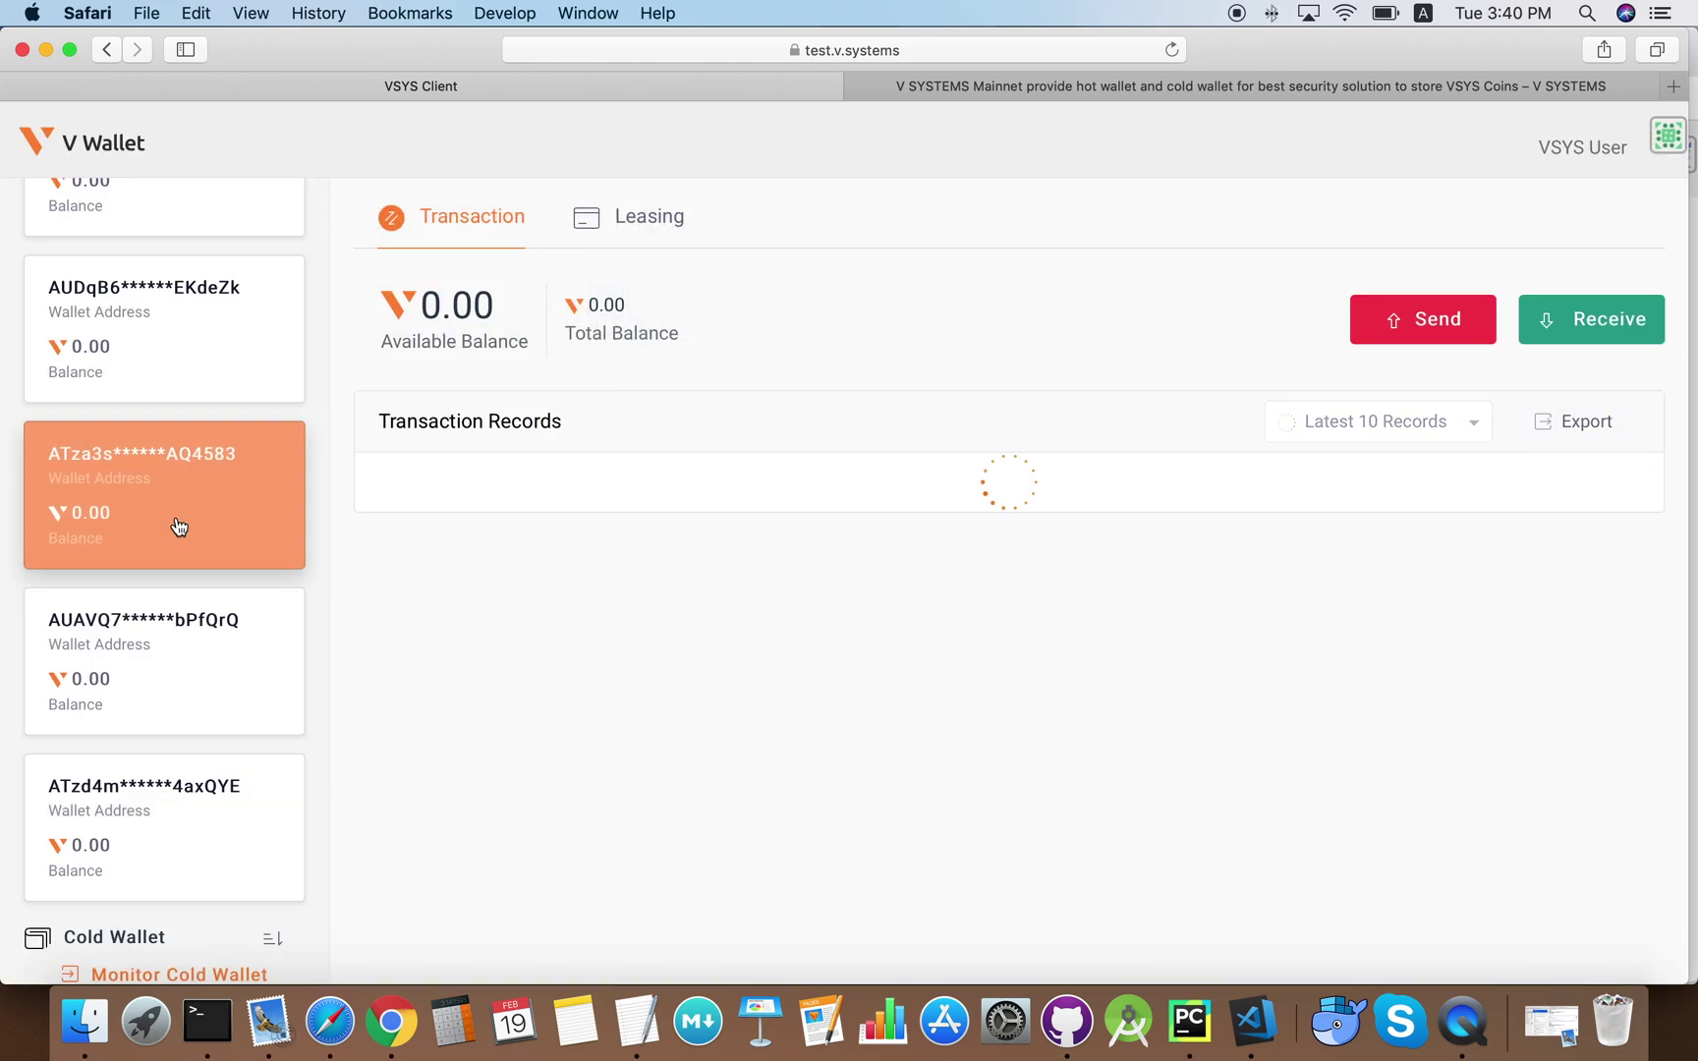
{"action": "scroll", "coordinate": [186, 312], "scroll_direction": "up", "scroll_amount": 3}
{"action": "left_click", "coordinate": [182, 302]}
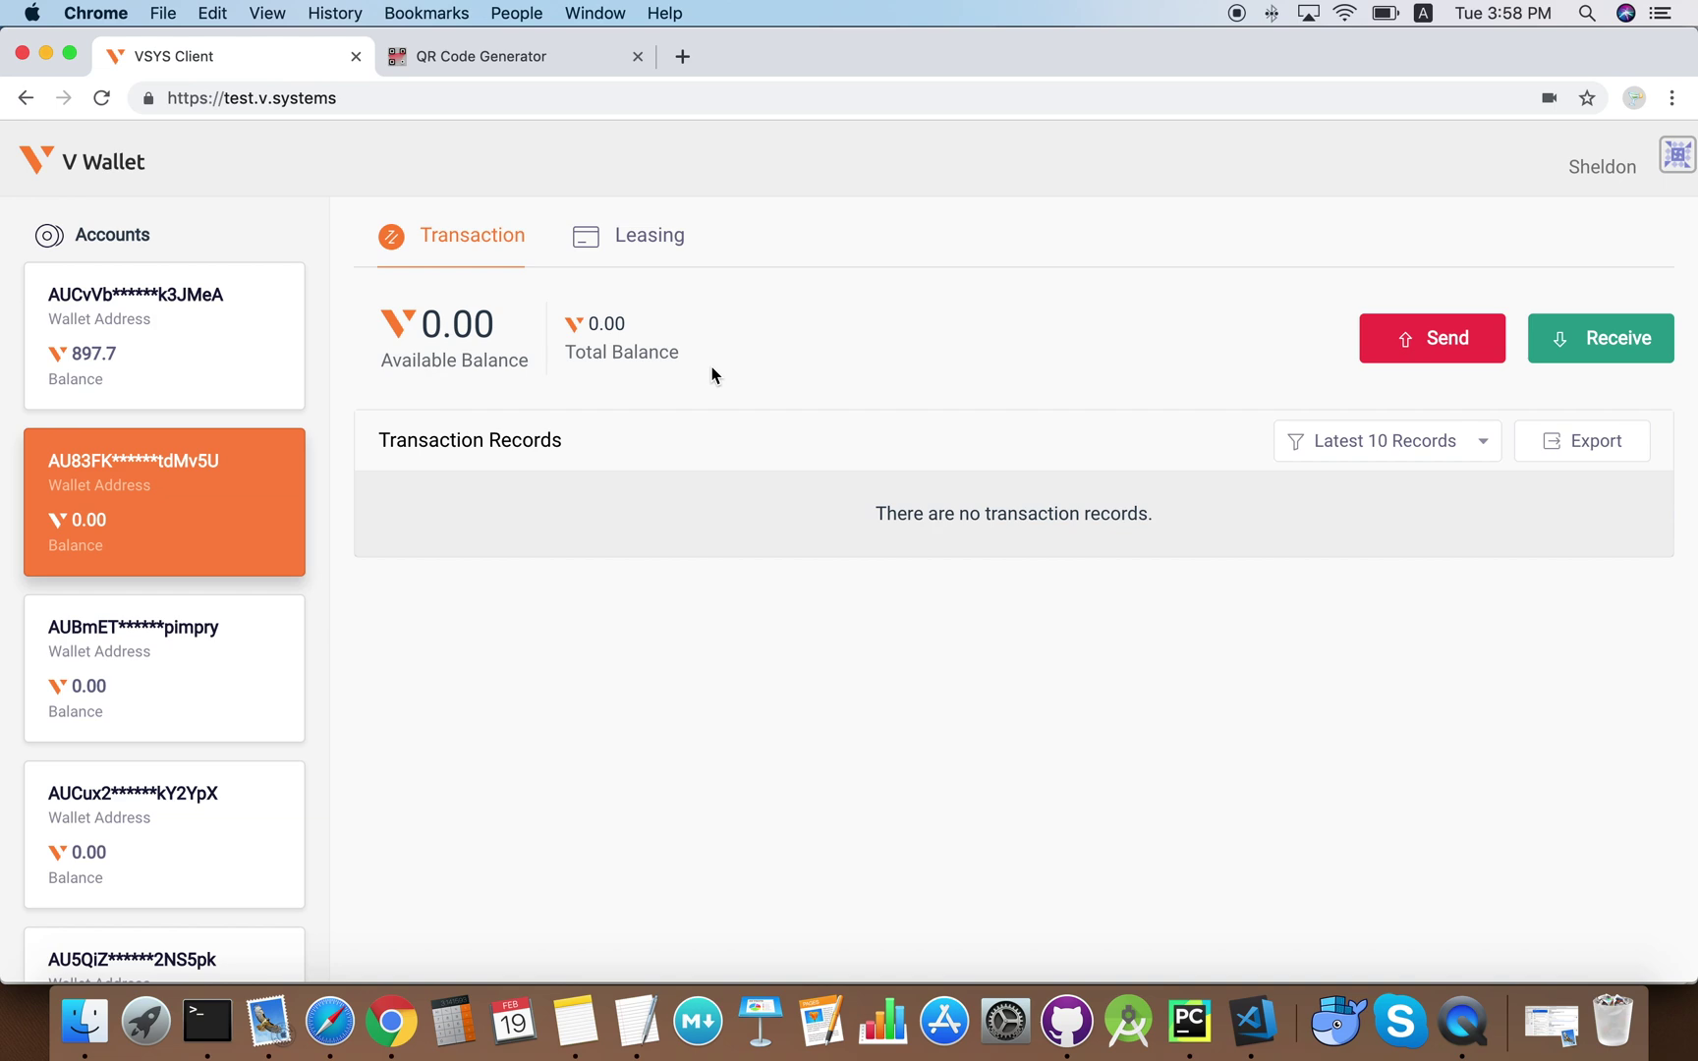
- Scroll the account sidebar down to reveal the Cold Wallet section
{"action": "scroll", "coordinate": [227, 497], "scroll_direction": "down", "scroll_amount": 3}
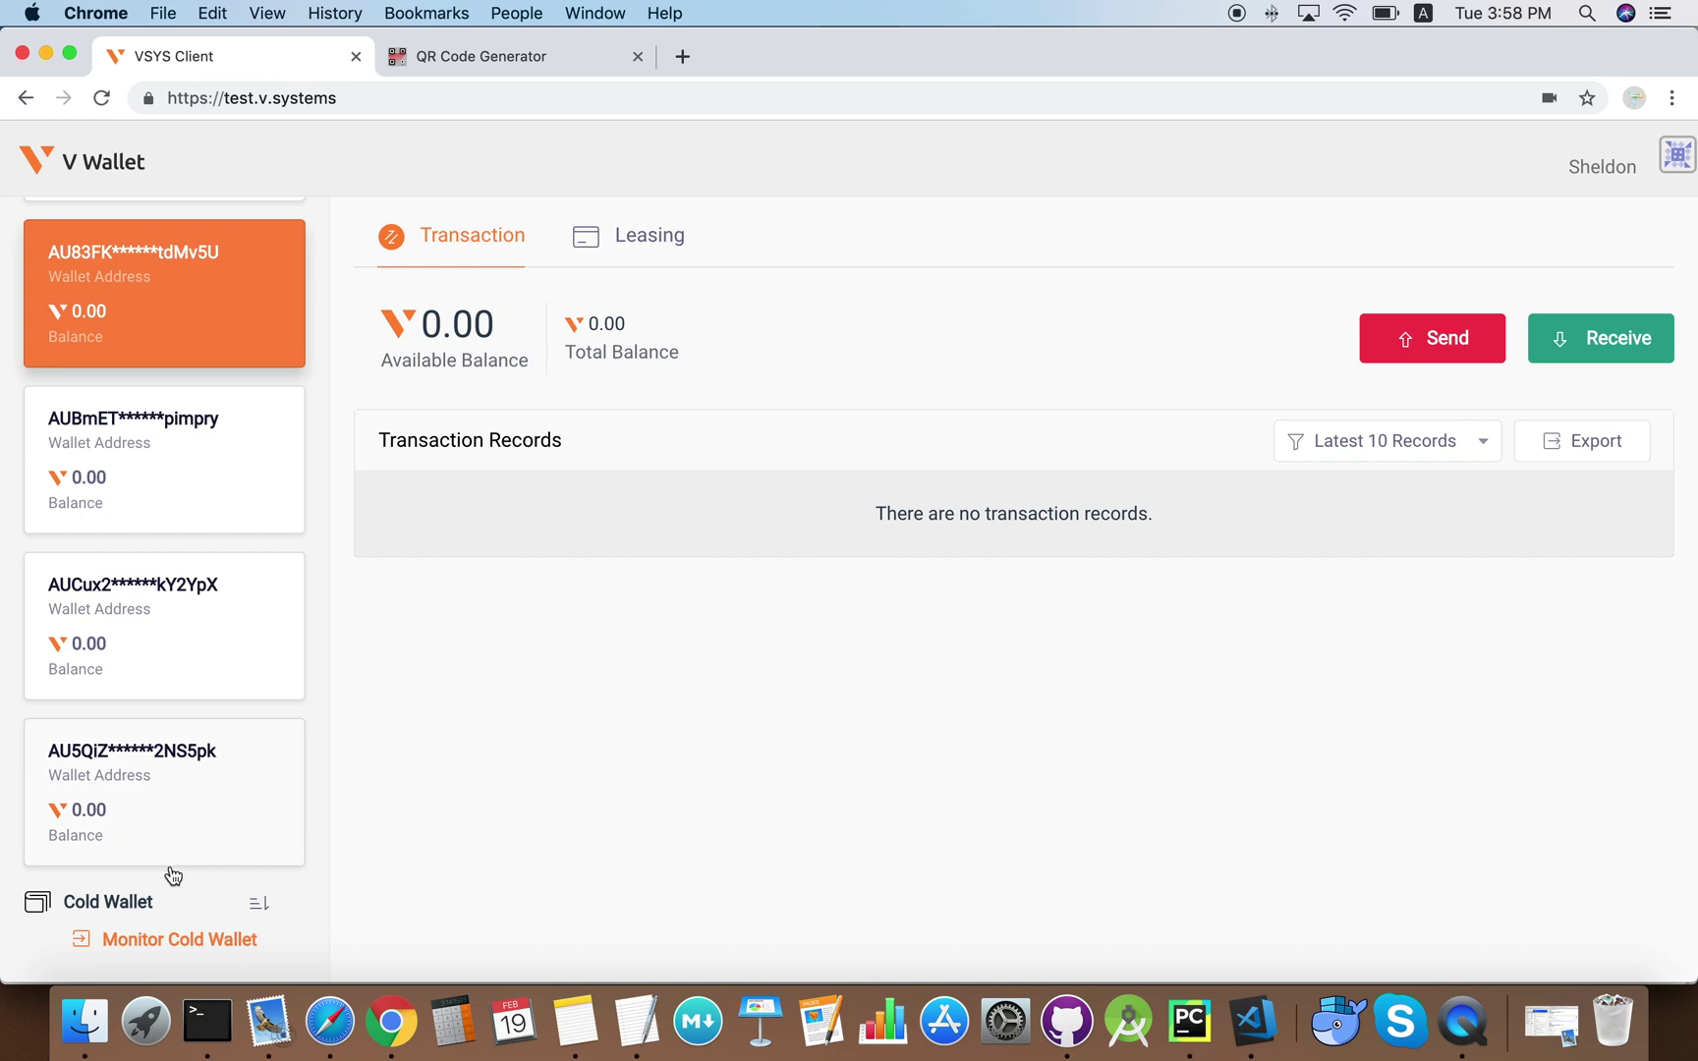
- Add the scanned cold wallet holding 100.00 VSYS via Monitor Cold Wallet
{"action": "left_click", "coordinate": [158, 941]}
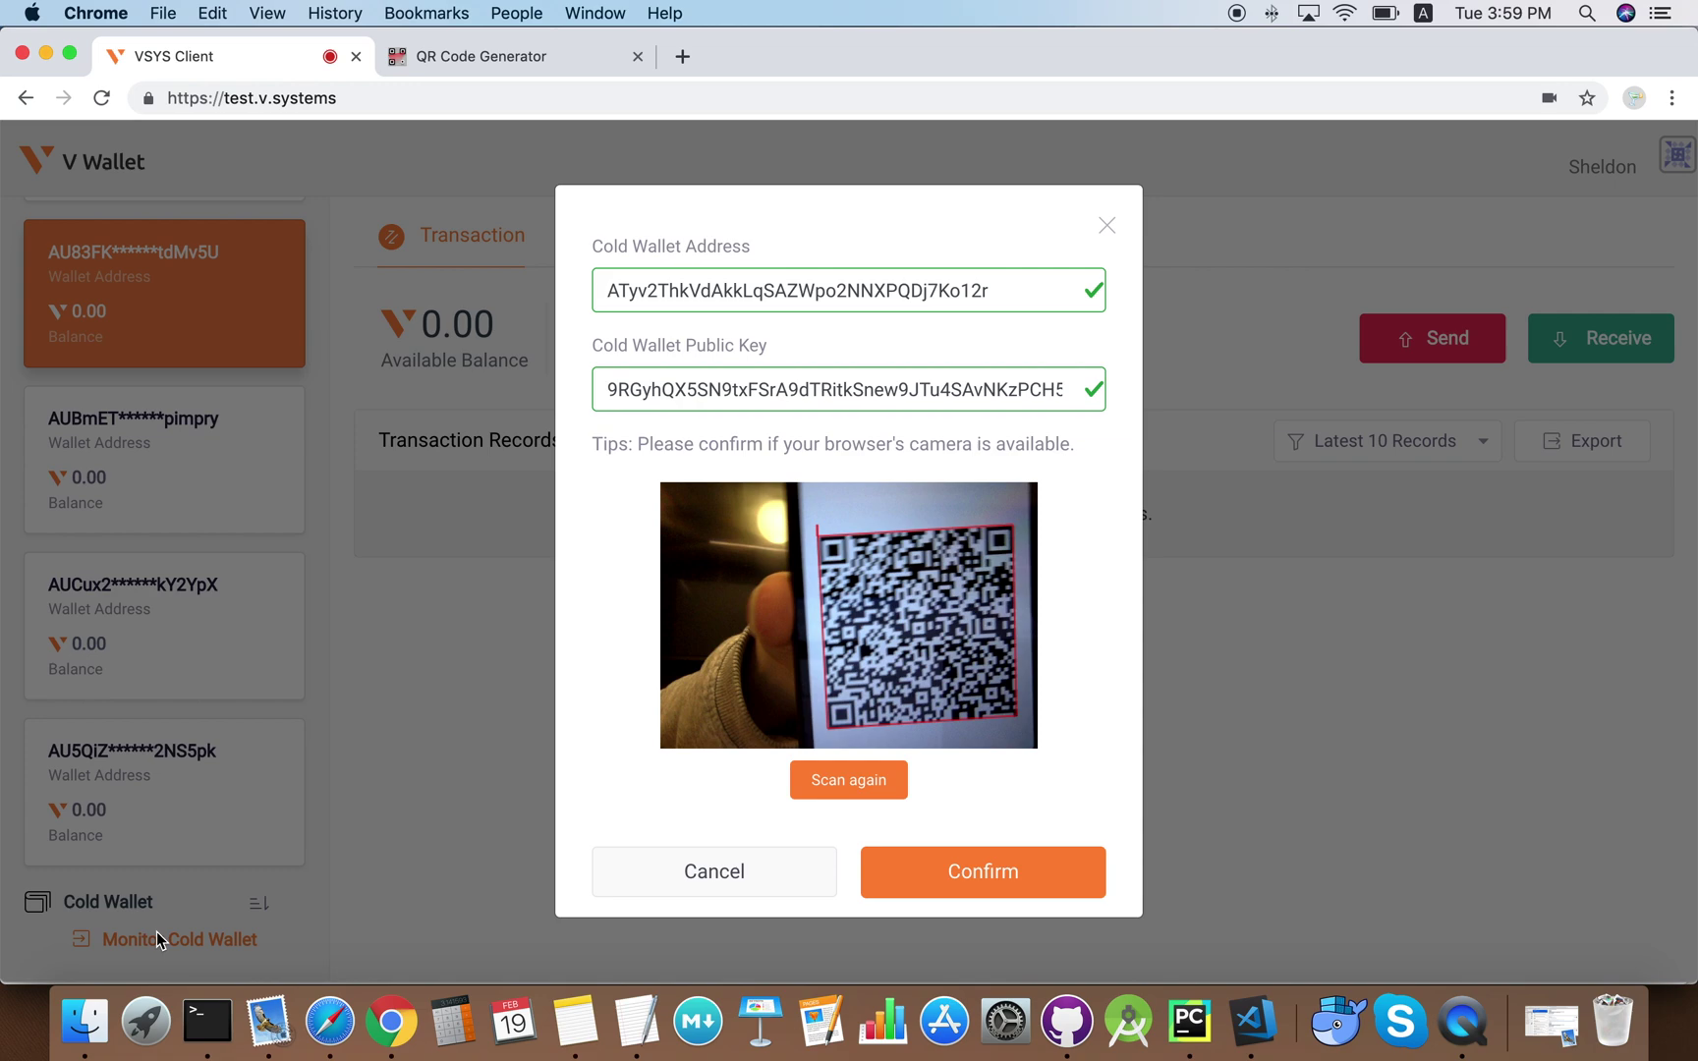
{"action": "left_click", "coordinate": [951, 869]}
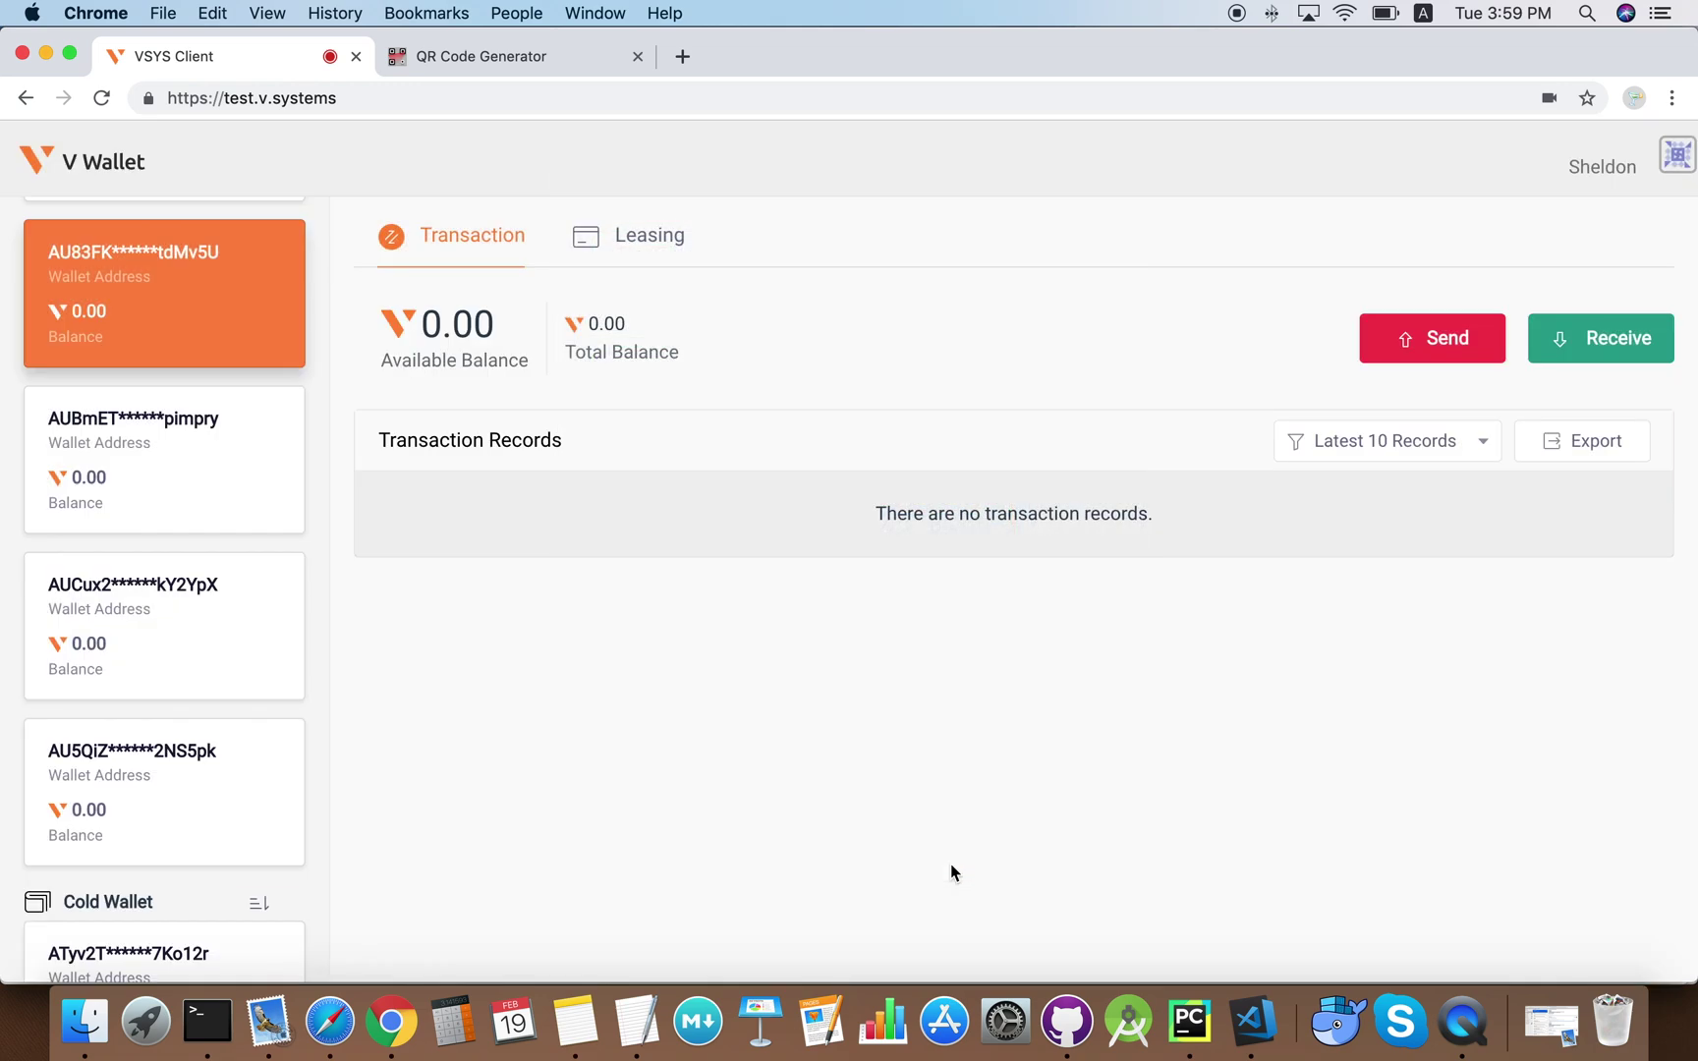
{"action": "scroll", "coordinate": [113, 914], "scroll_direction": "down", "scroll_amount": 2}
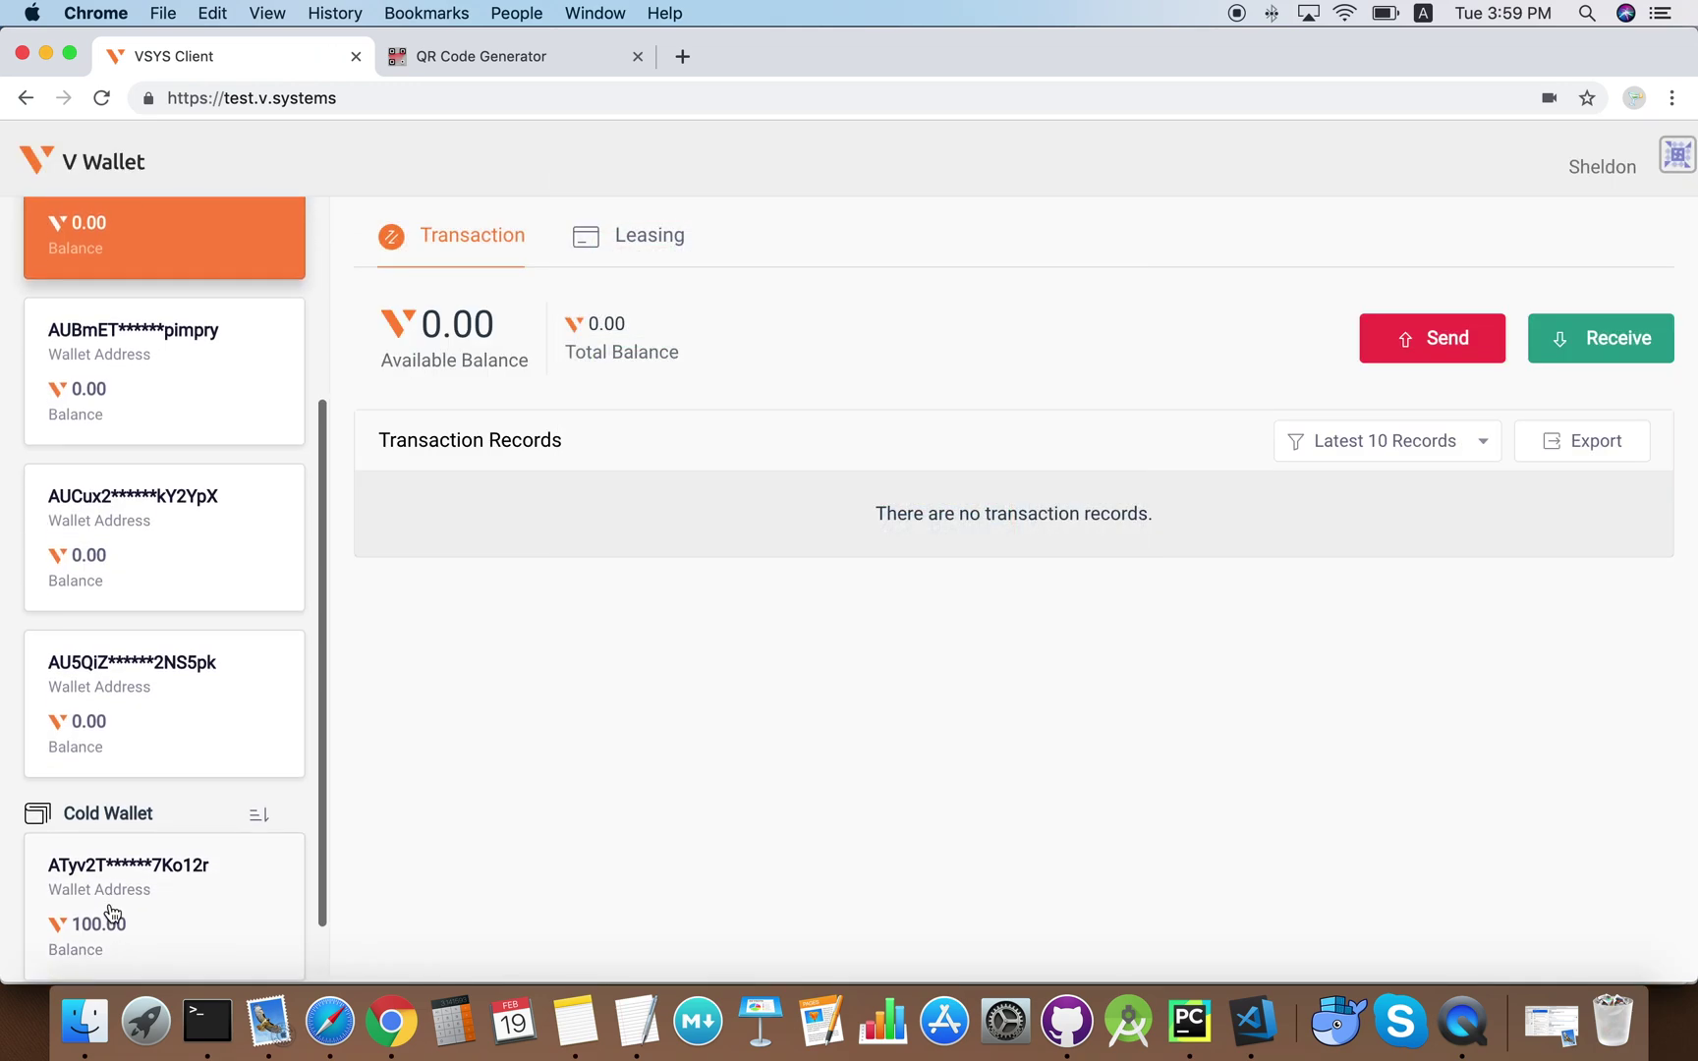
- View the cold wallet's balance and history, then close its payment form without sending
{"action": "left_click", "coordinate": [133, 943]}
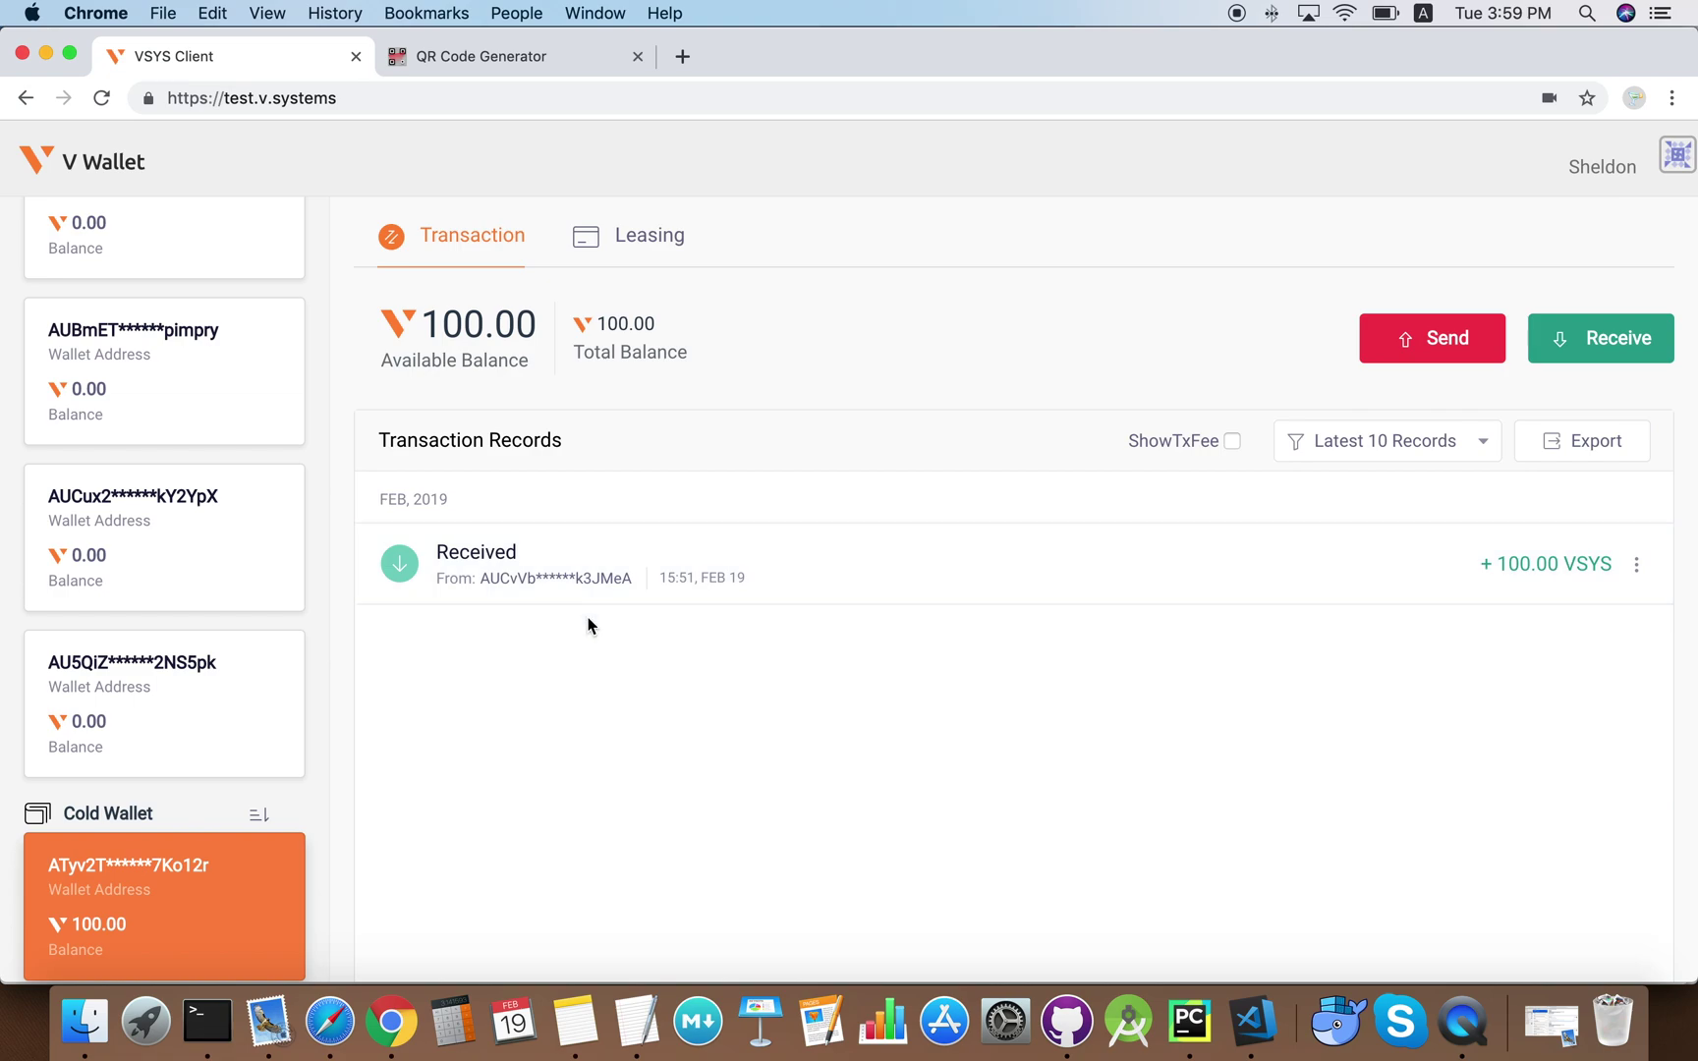
{"action": "left_click", "coordinate": [1427, 340]}
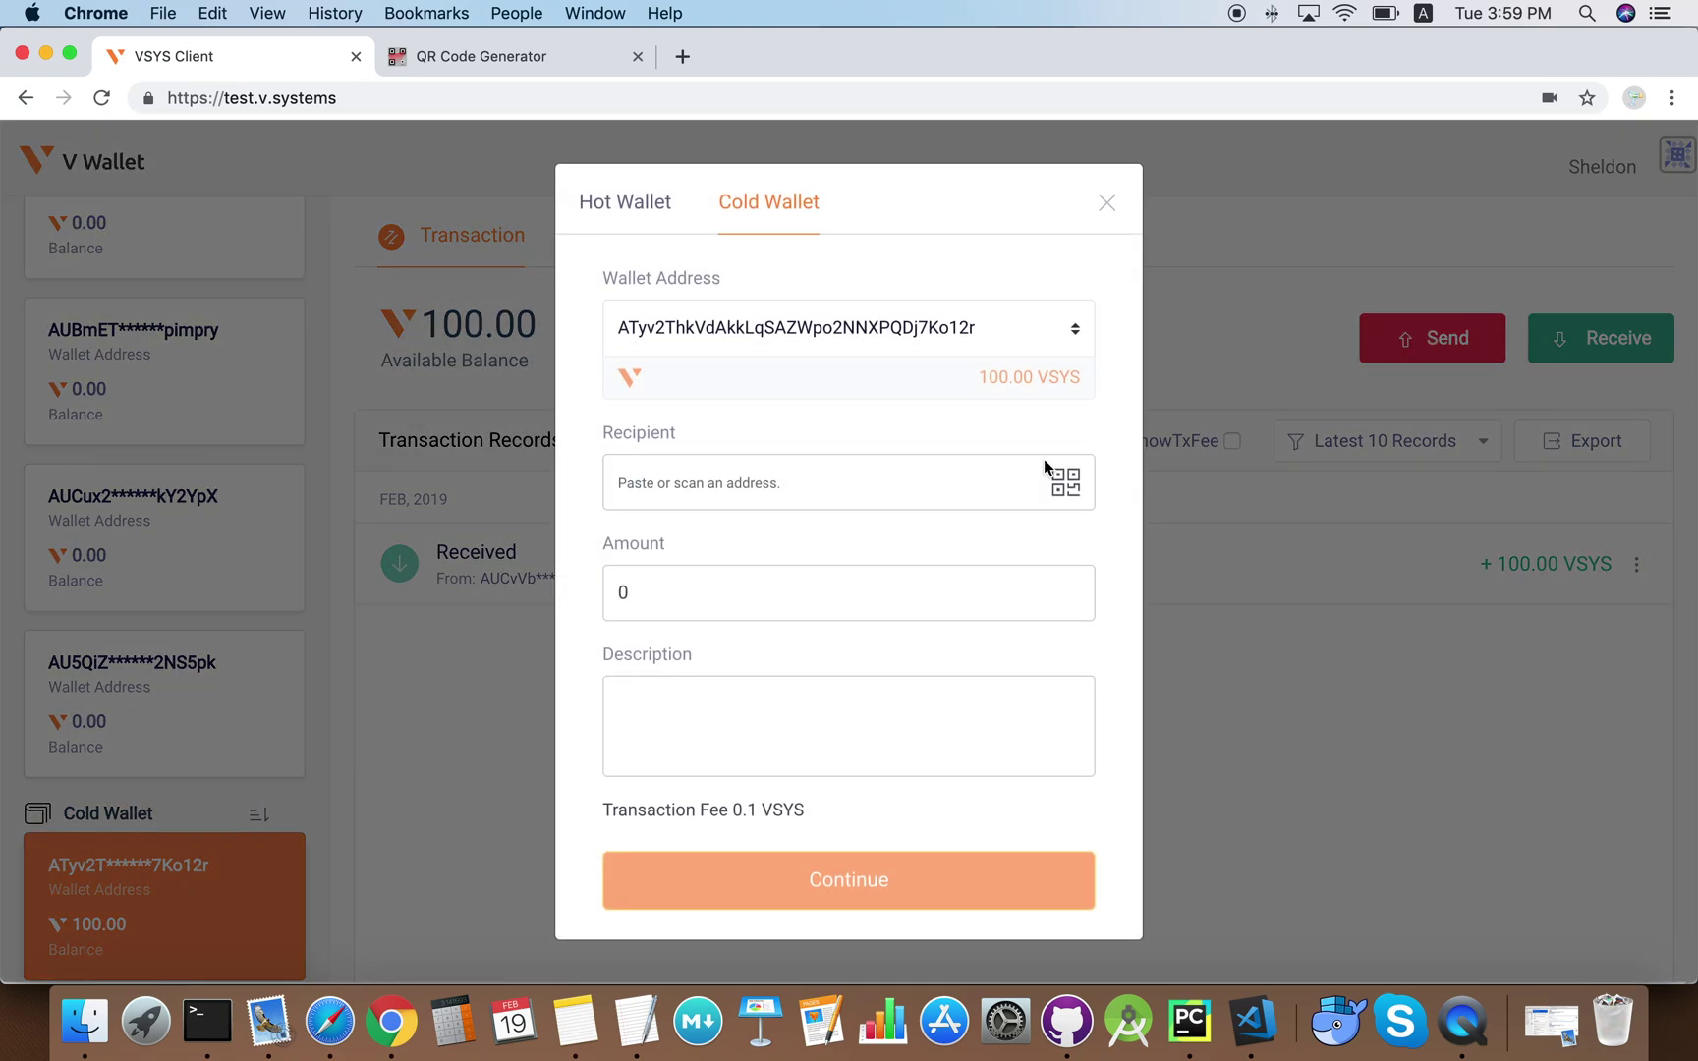
{"action": "left_click", "coordinate": [1189, 585]}
{"action": "scroll", "coordinate": [201, 432], "scroll_direction": "up", "scroll_amount": 5}
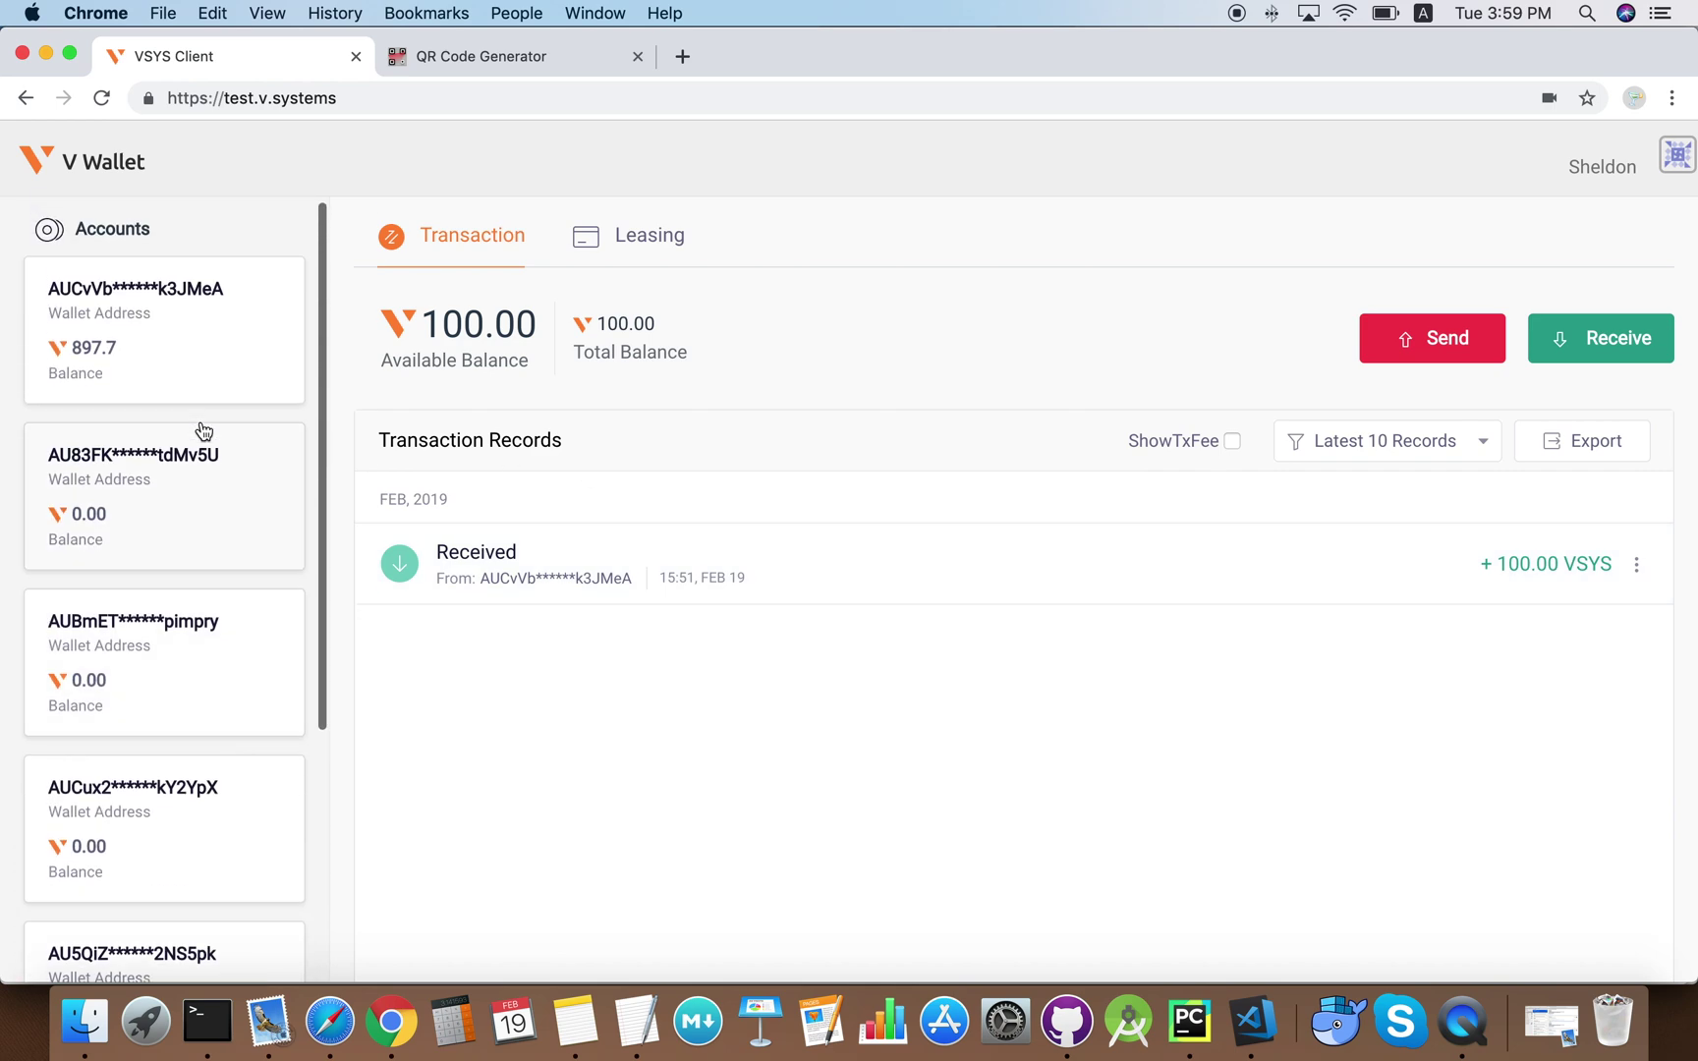
- Copy the second hot-wallet account's receiving address to the clipboard
{"action": "left_click", "coordinate": [192, 480]}
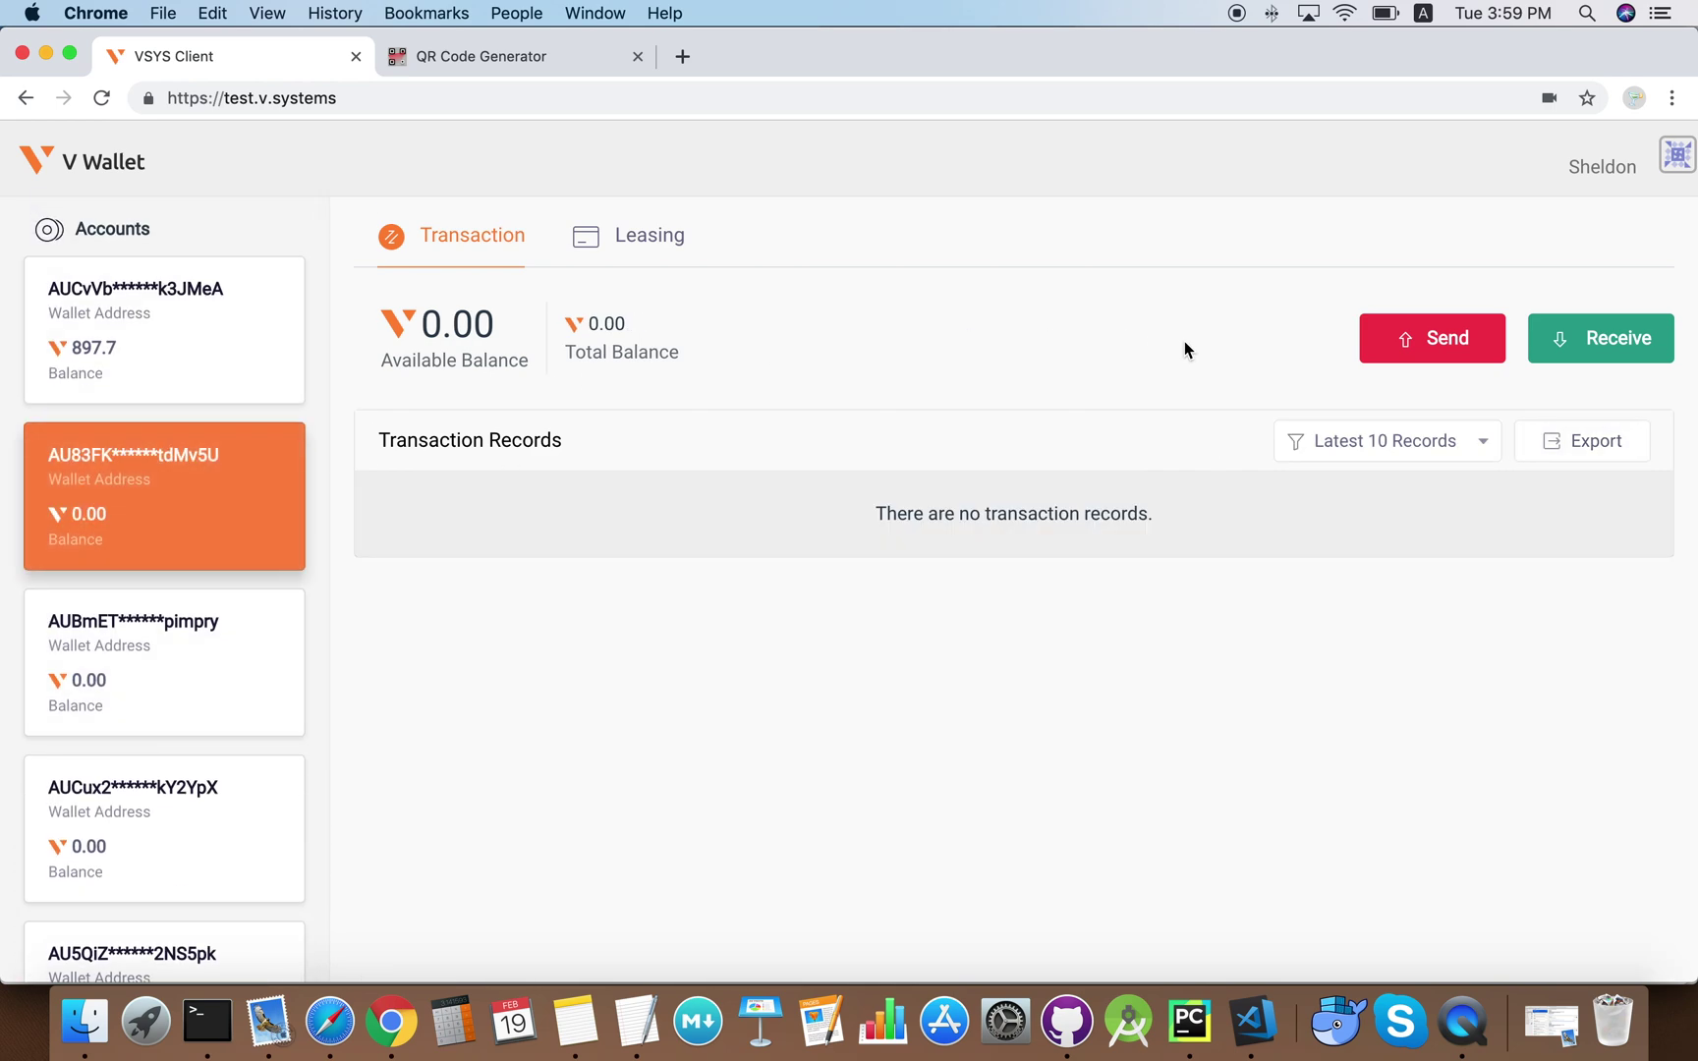
{"action": "left_click", "coordinate": [1574, 344]}
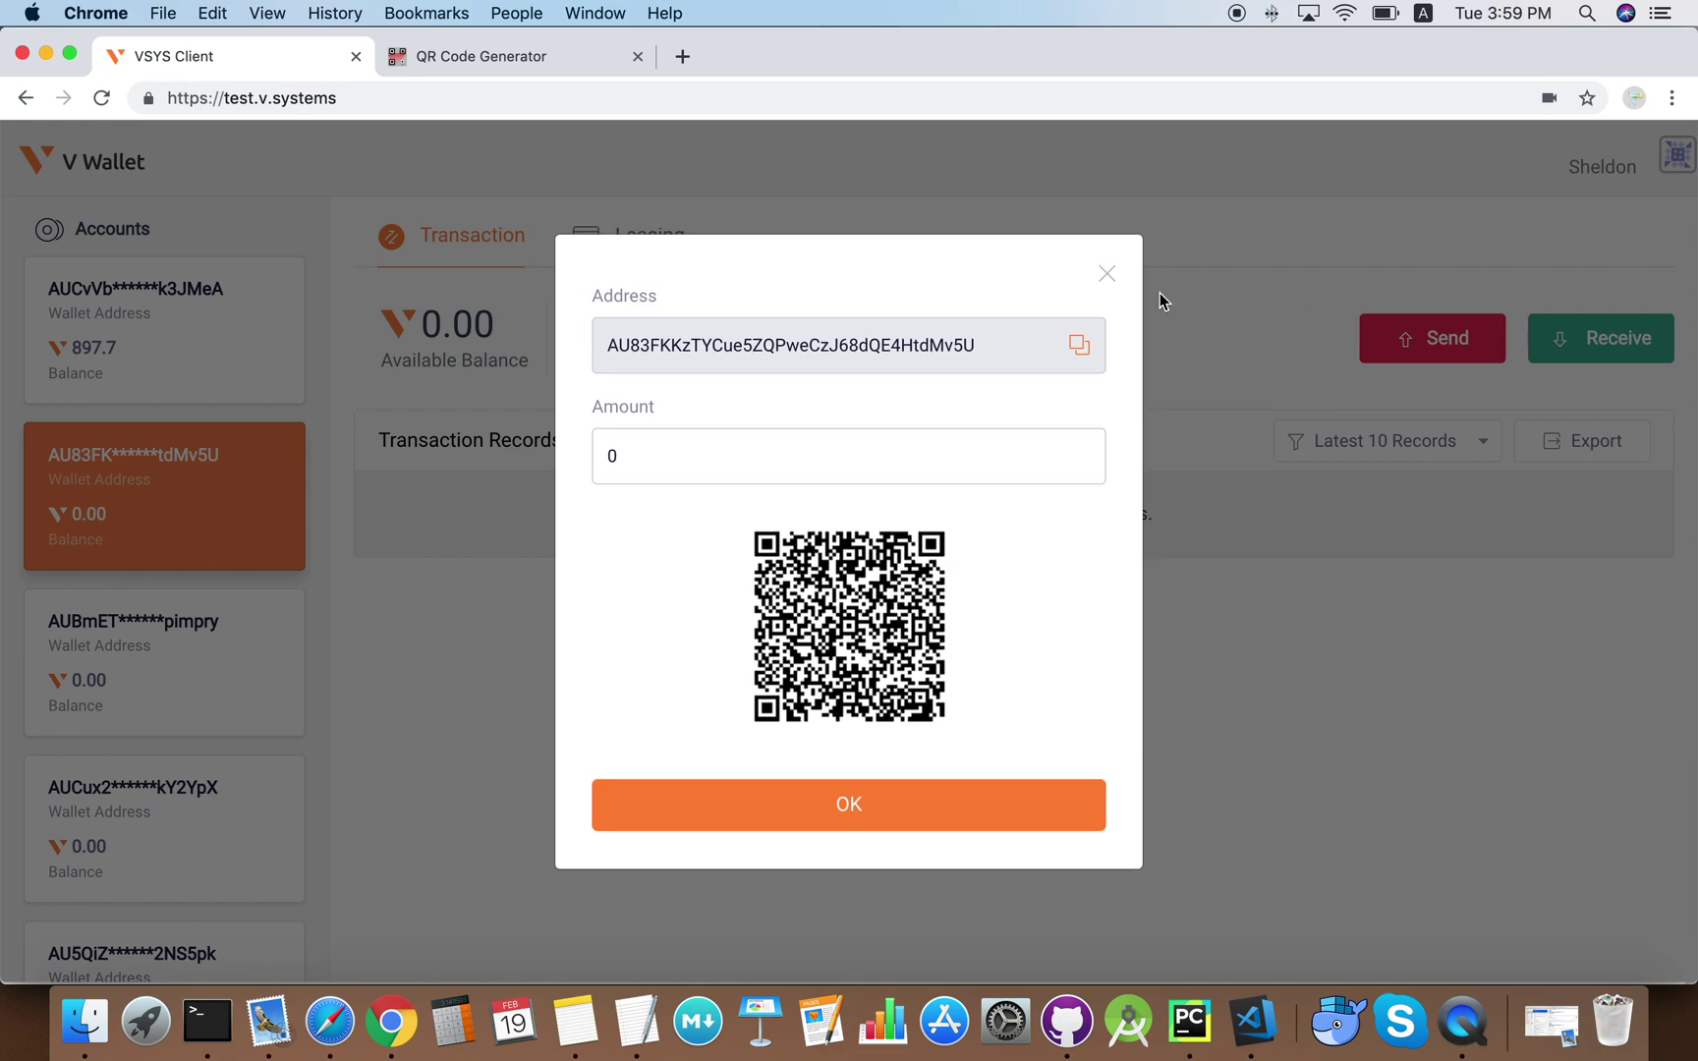
{"action": "left_click", "coordinate": [1077, 352]}
{"action": "left_click", "coordinate": [1108, 274]}
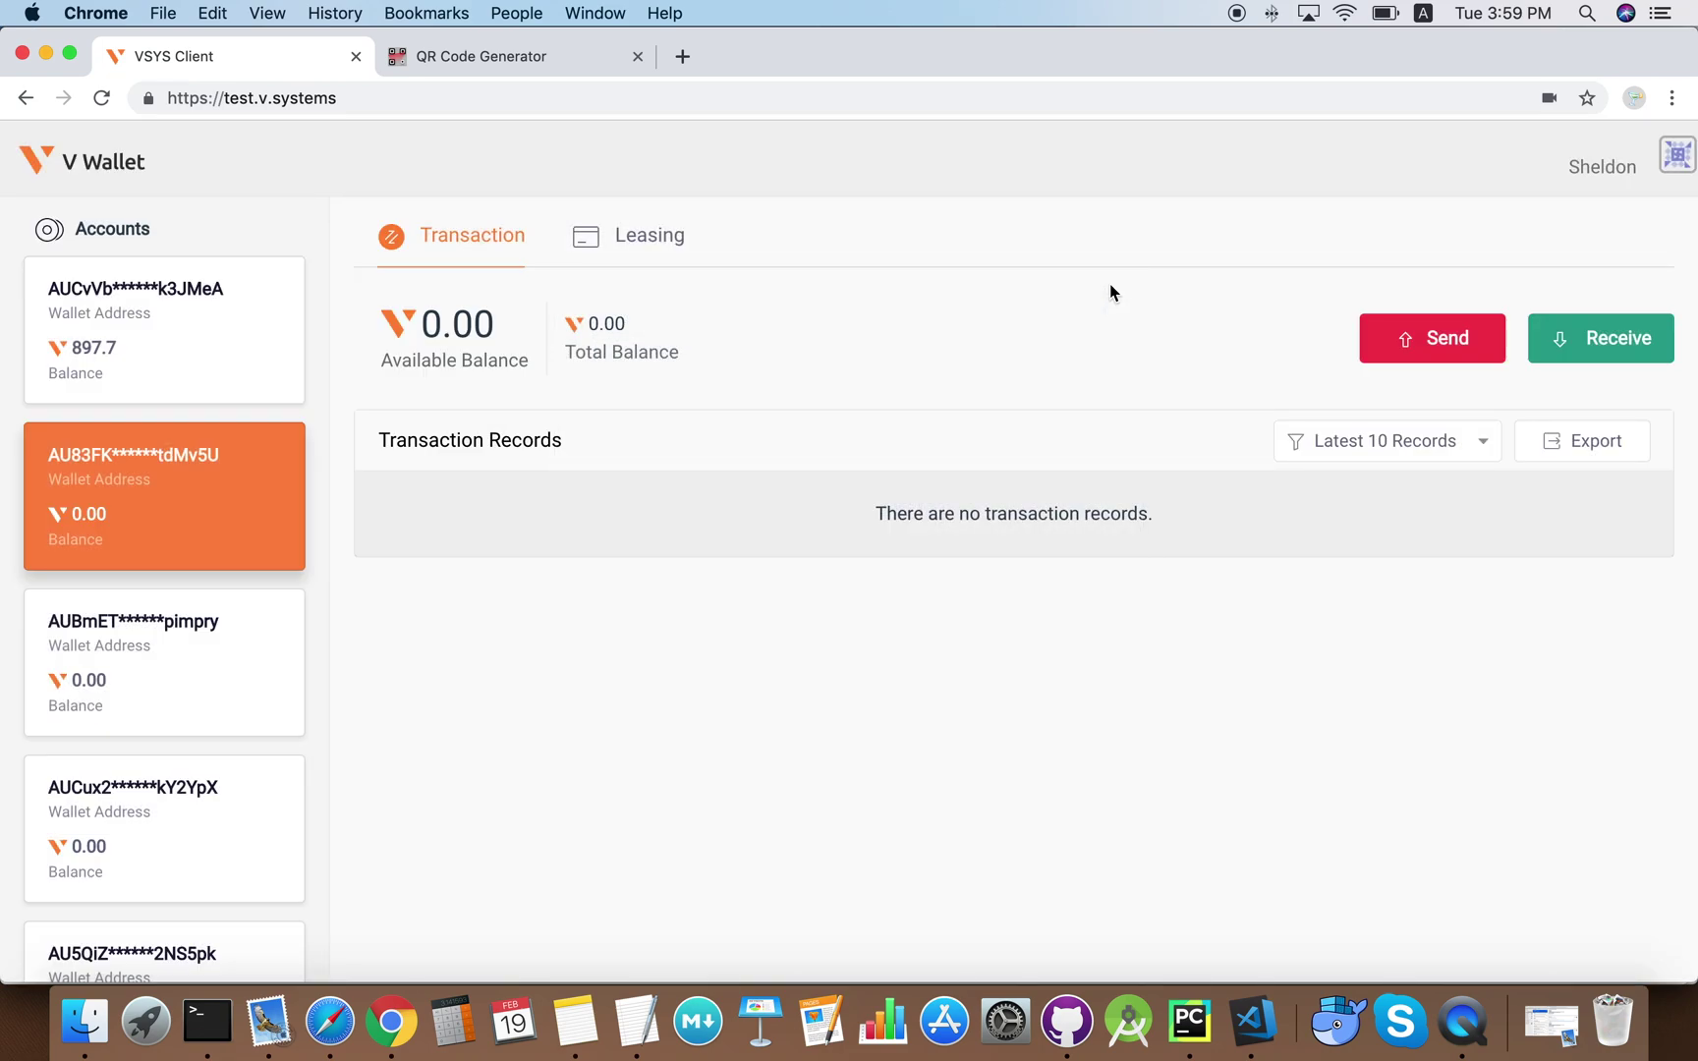
- Select the 100.00 VSYS cold wallet again and open its send form
{"action": "scroll", "coordinate": [182, 491], "scroll_direction": "down", "scroll_amount": 5}
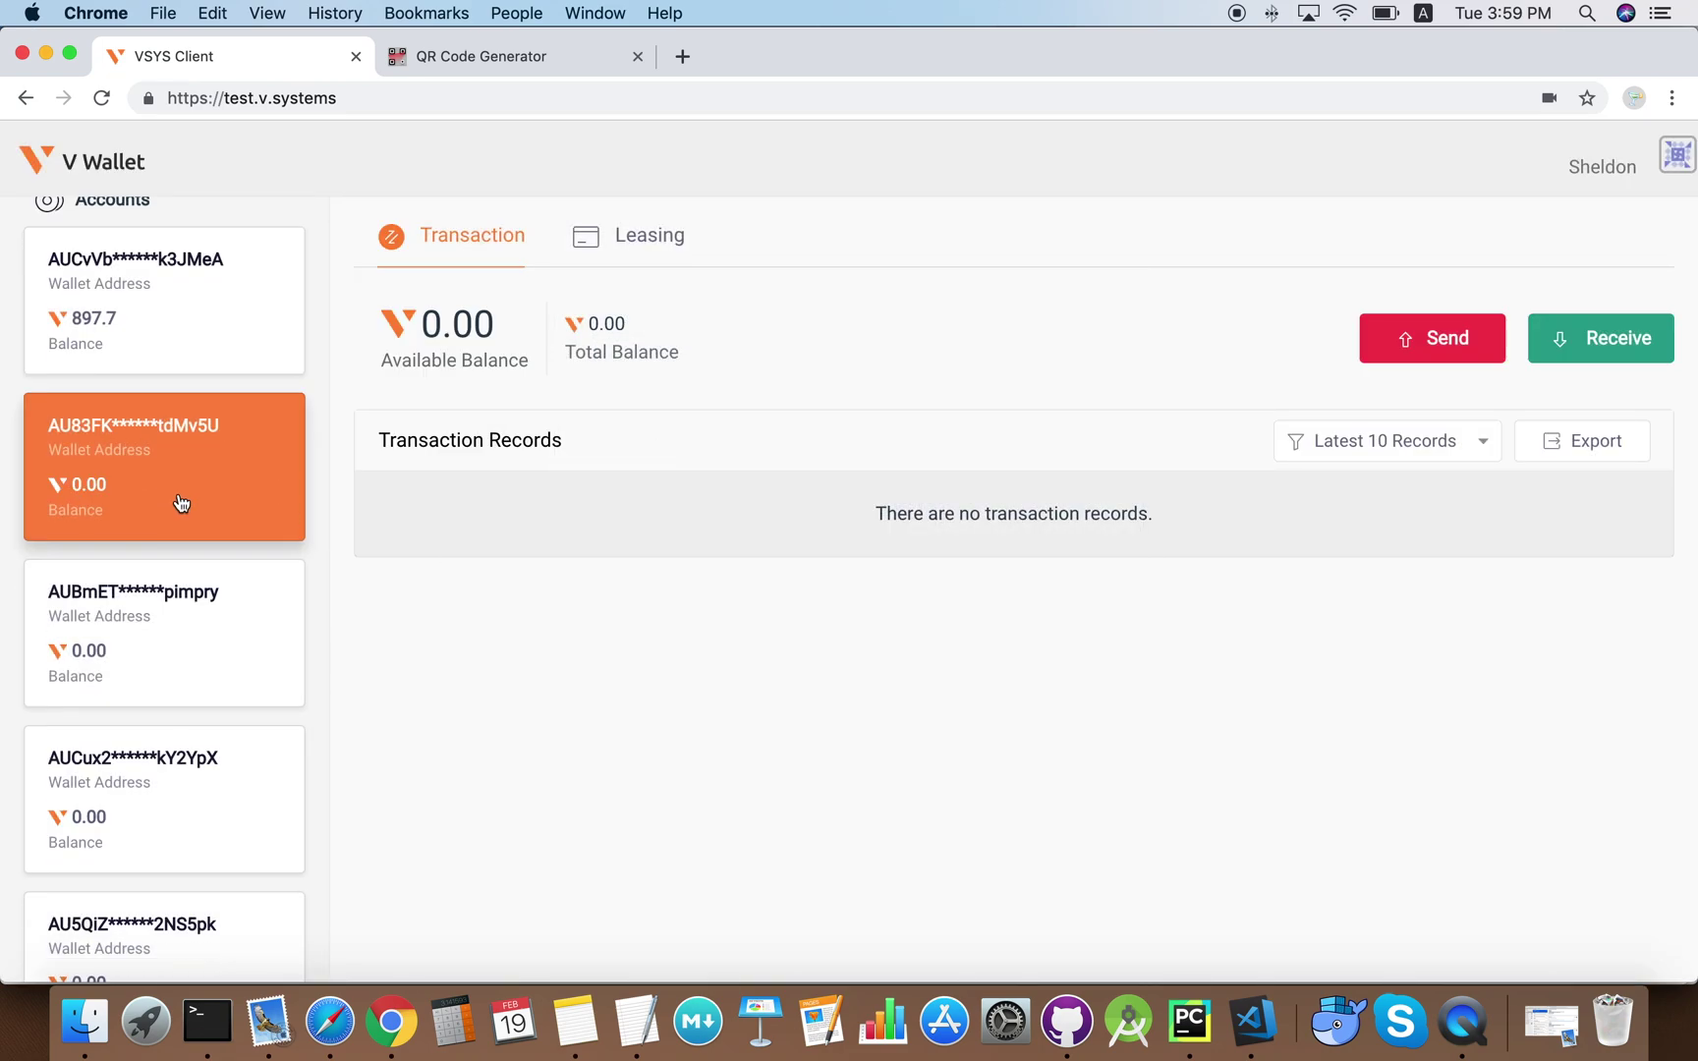
{"action": "left_click", "coordinate": [225, 854]}
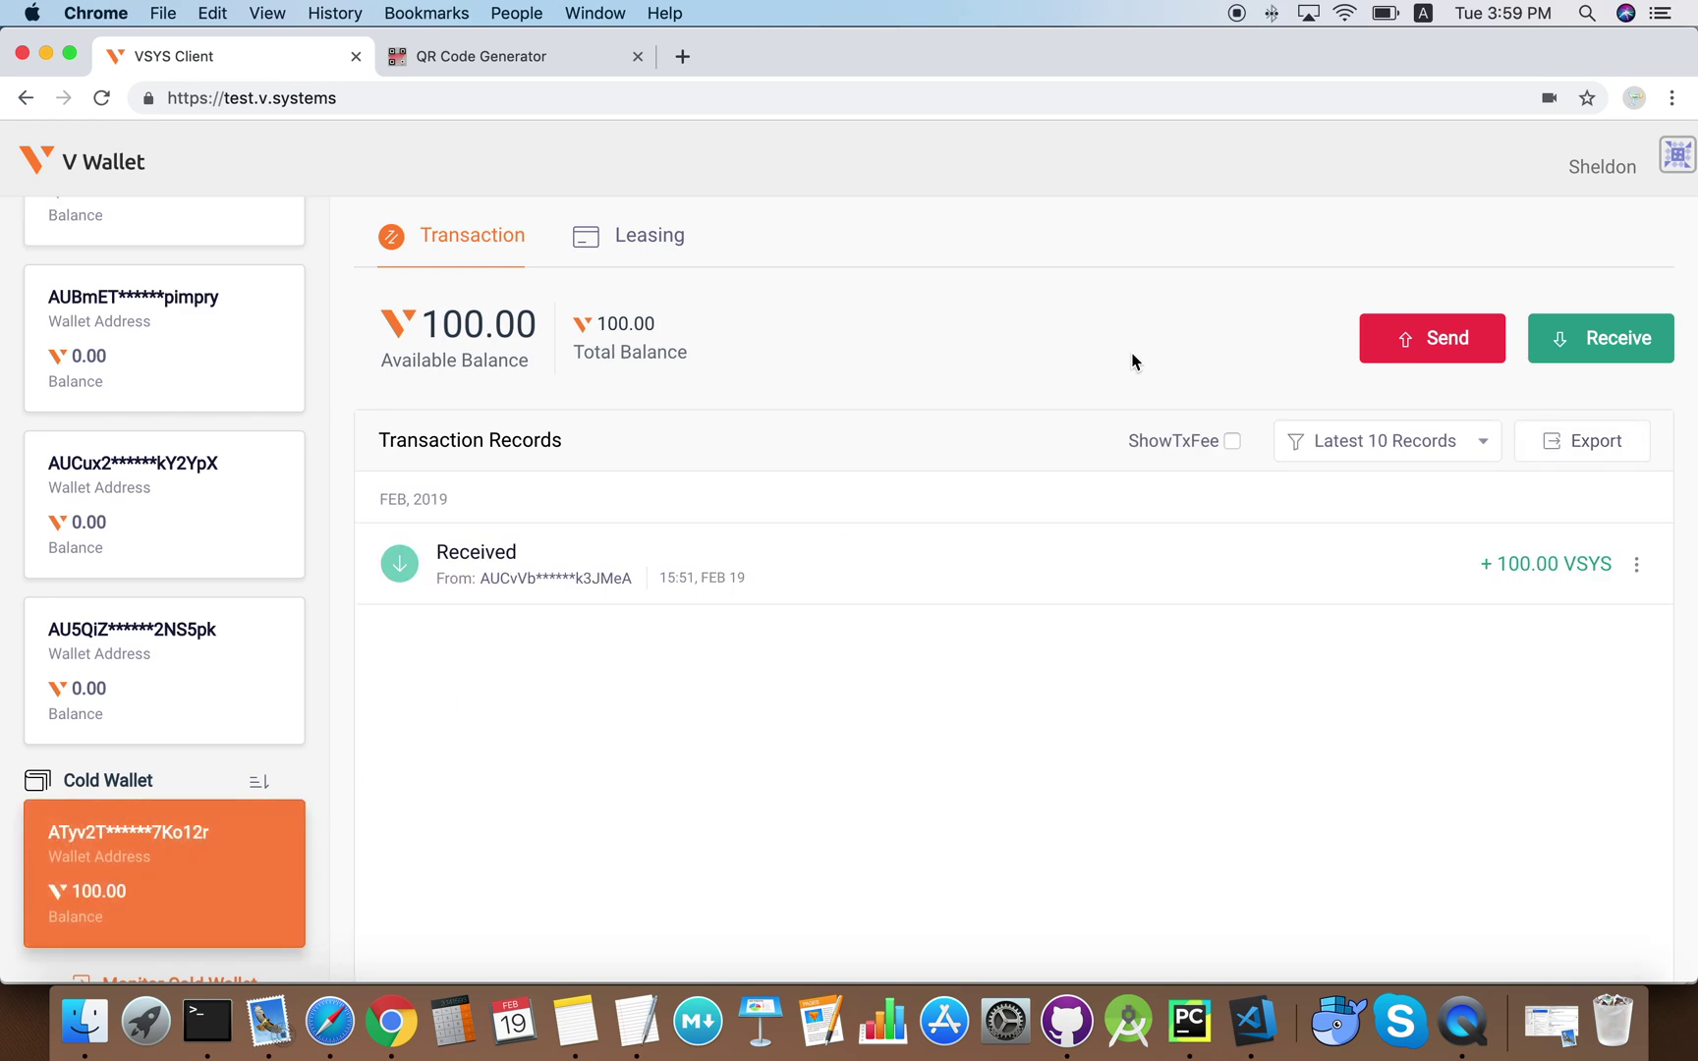
{"action": "left_click", "coordinate": [1399, 338]}
- Paste the hot-wallet address as recipient and set the amount to 1 VSYS
{"action": "left_click", "coordinate": [833, 481]}
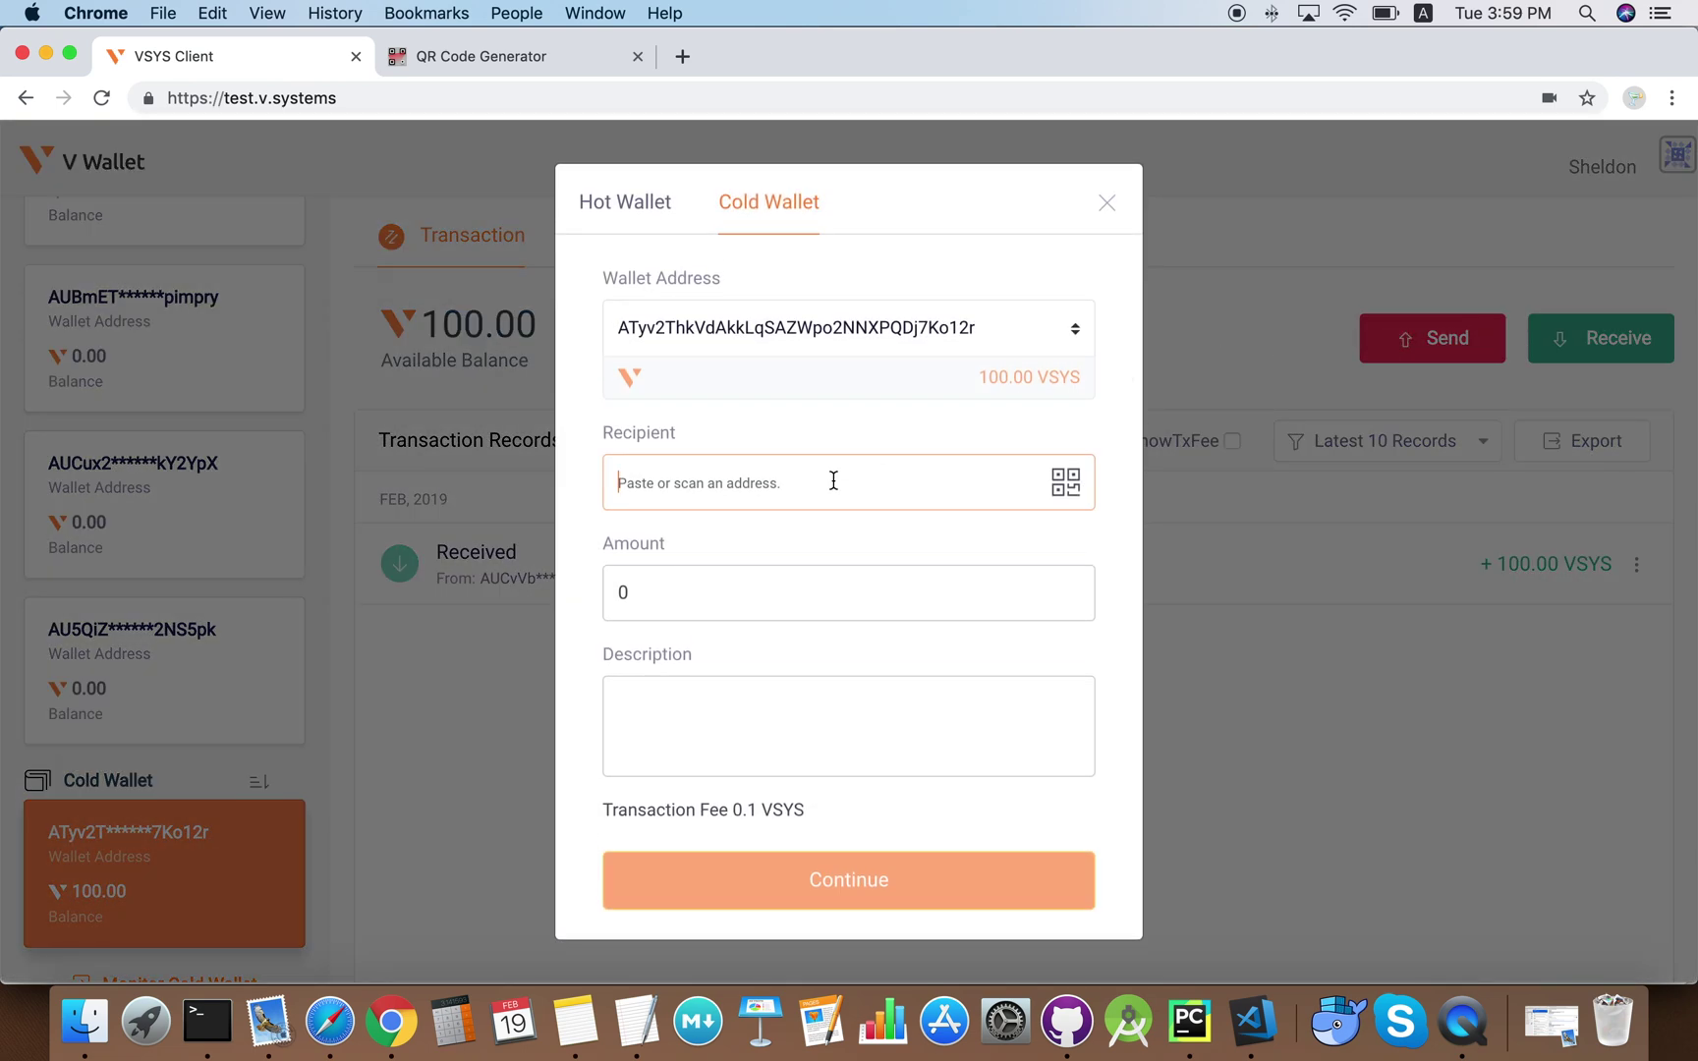
{"action": "key", "text": "super+v"}
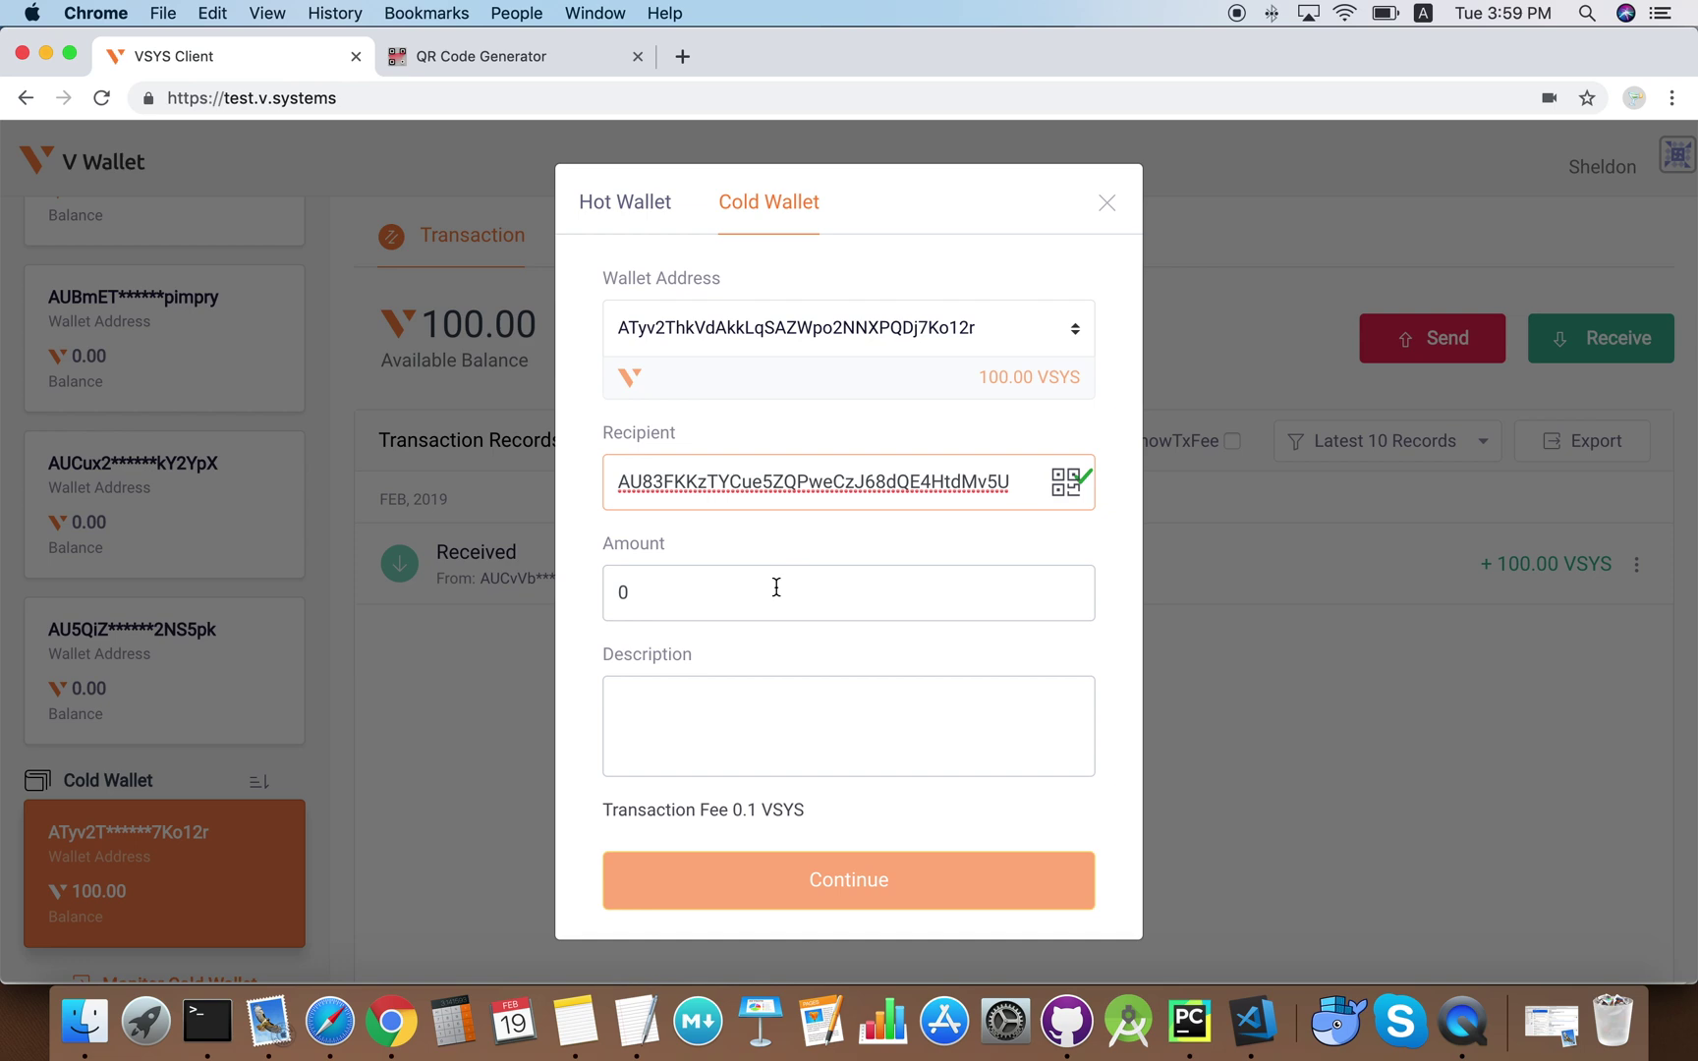
{"action": "left_click", "coordinate": [763, 599]}
{"action": "key", "text": "BackSpace"}
{"action": "type", "text": "1"}
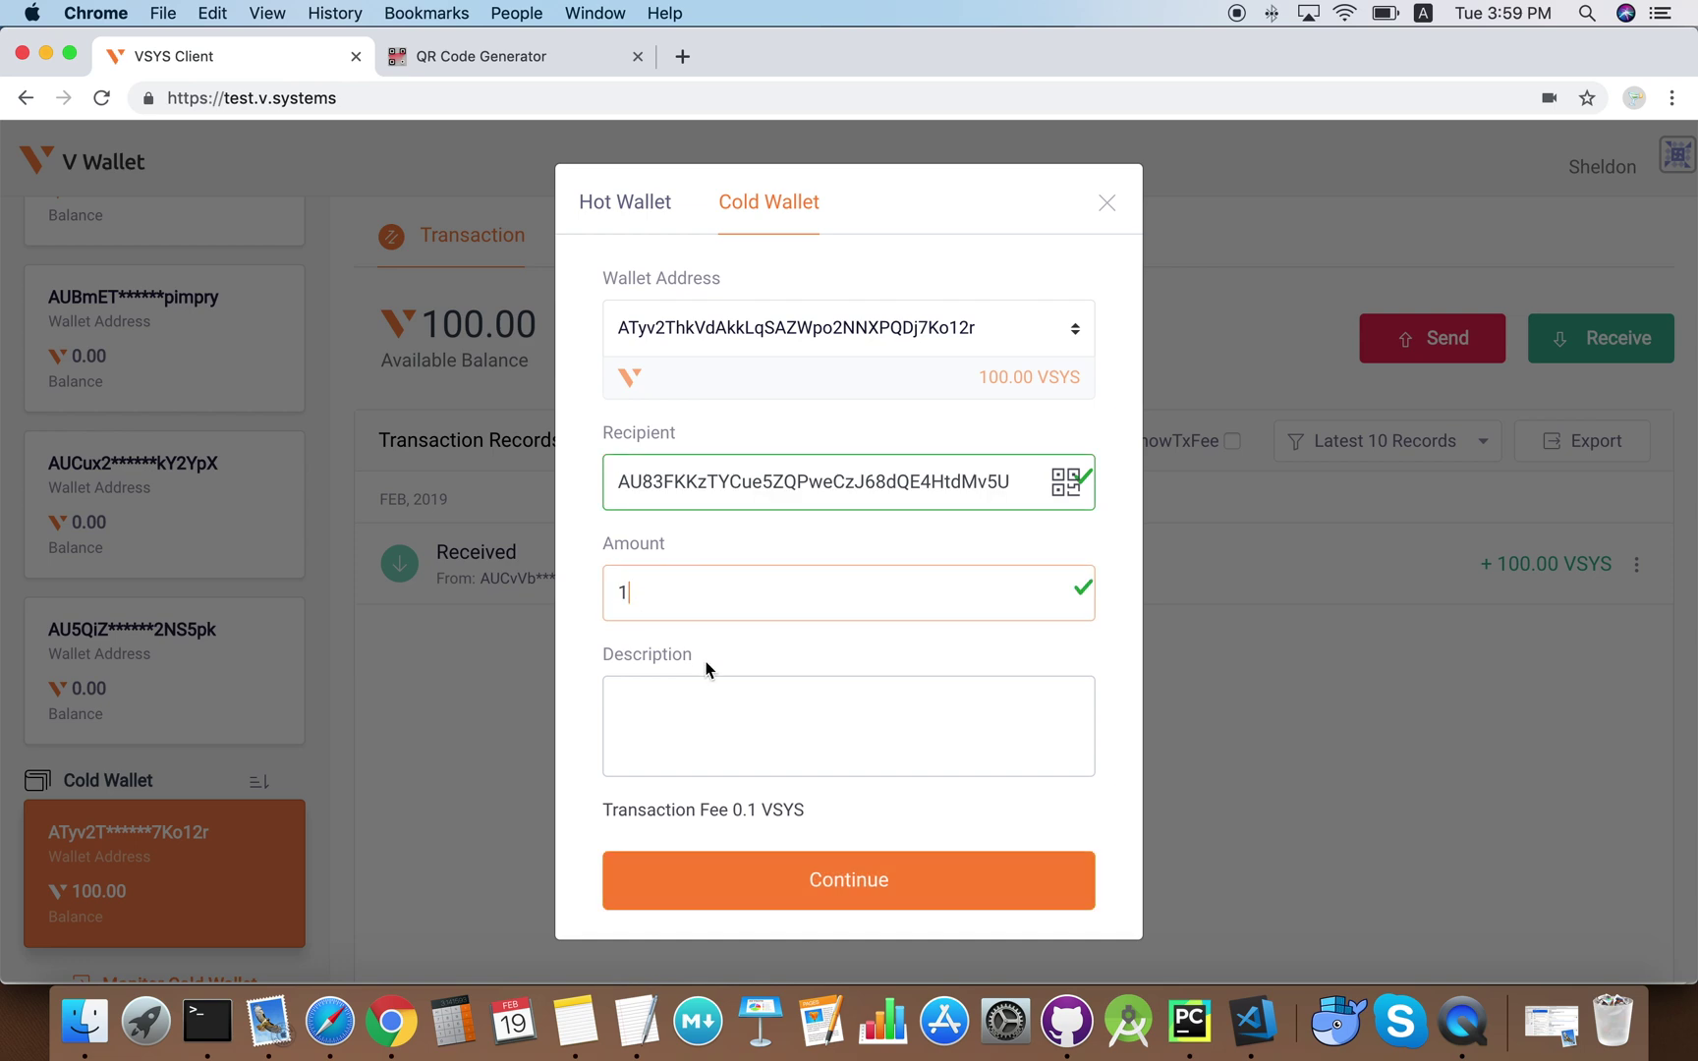
- Confirm the payment, exchange the signing QR codes with the cold wallet, and submit it
{"action": "left_click", "coordinate": [814, 914]}
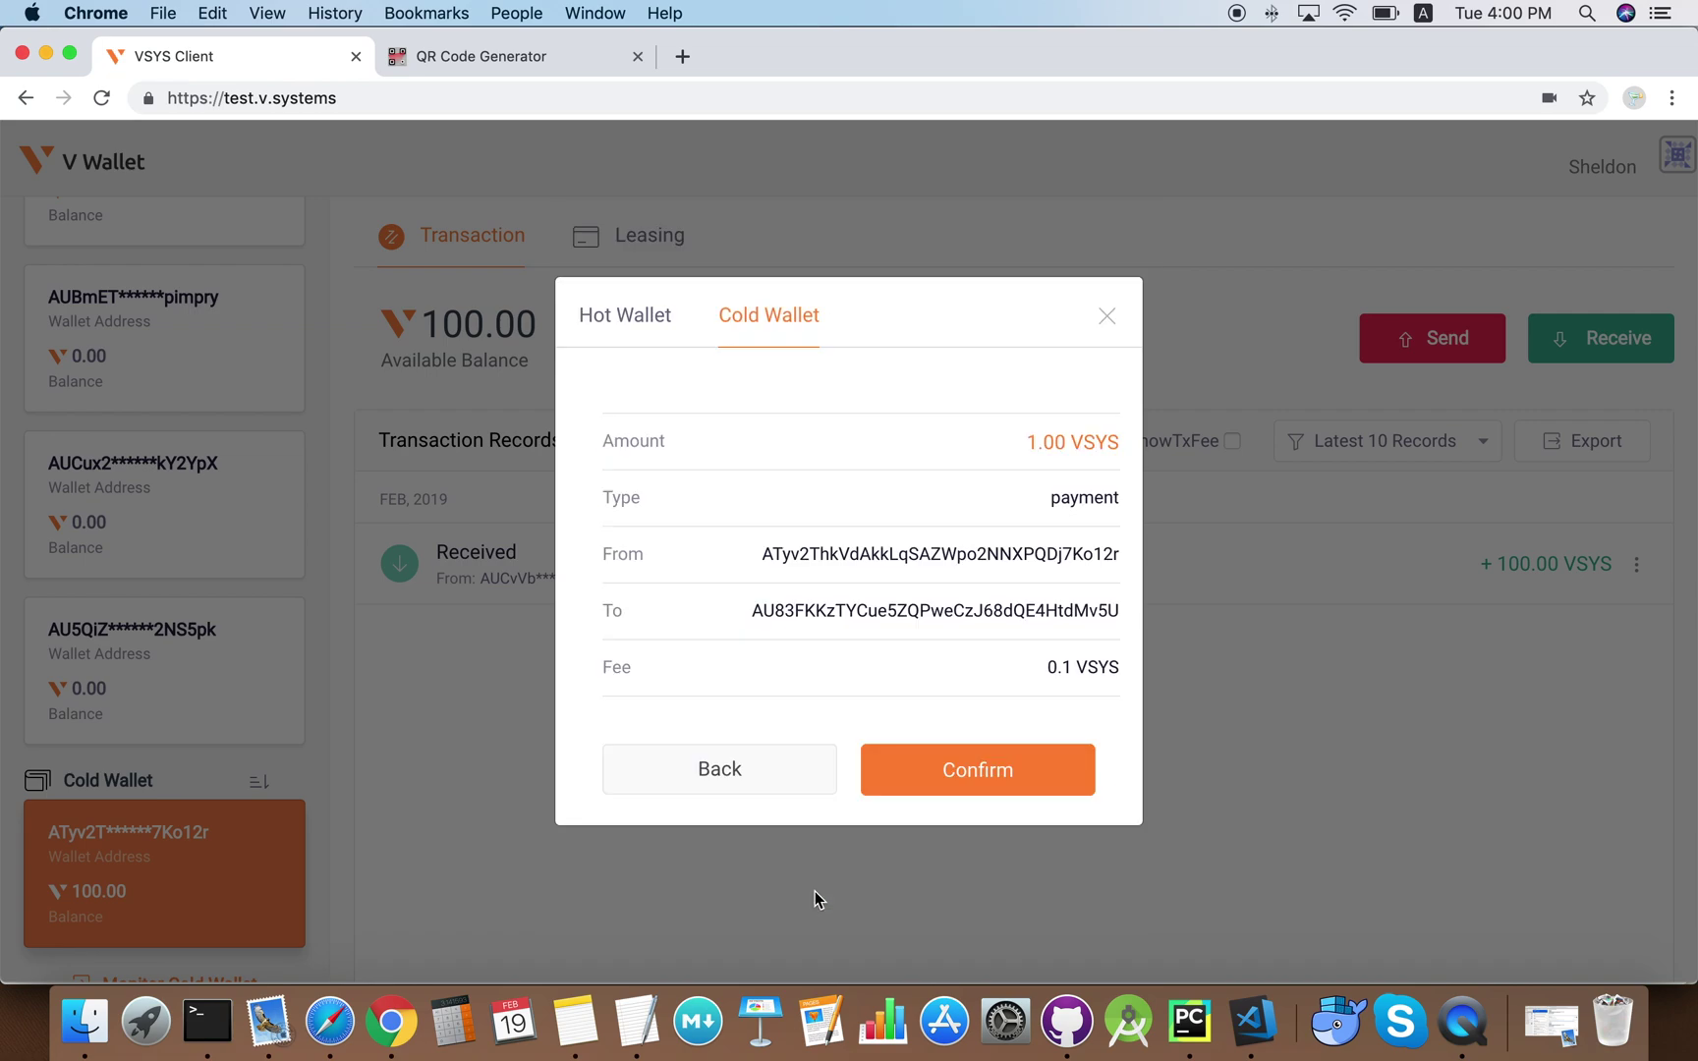
{"action": "left_click", "coordinate": [968, 783]}
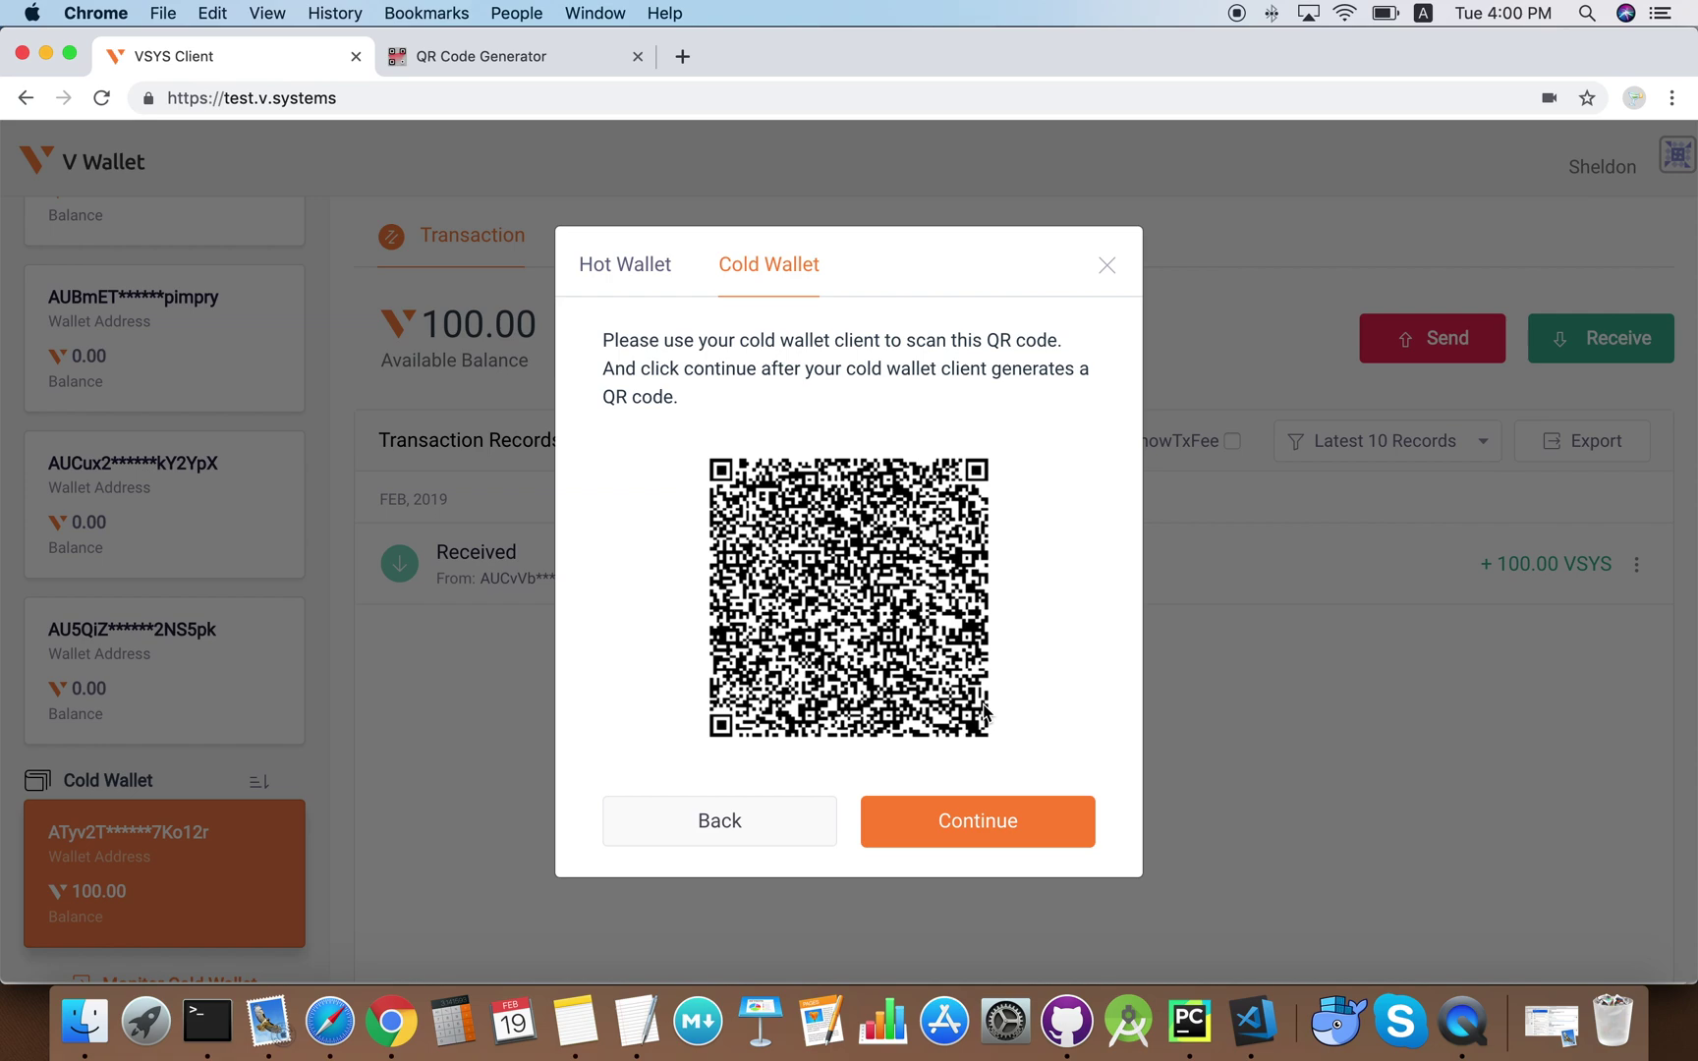
{"action": "left_click", "coordinate": [1071, 827]}
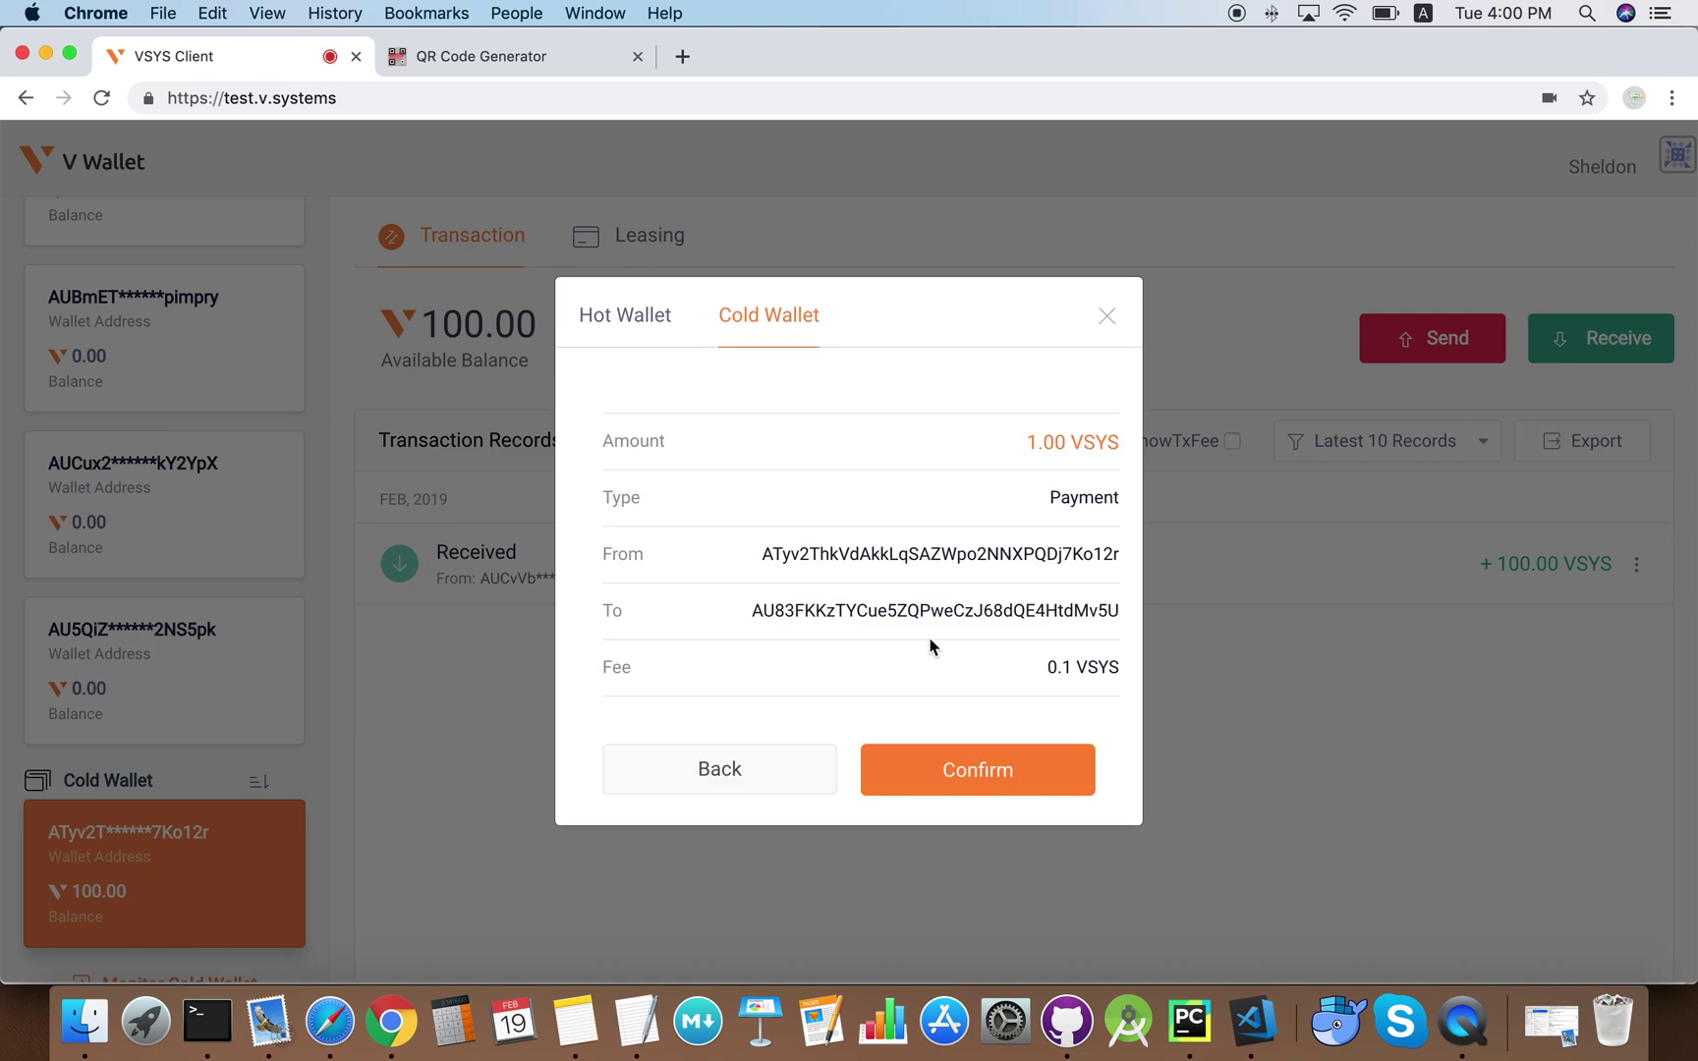
{"action": "left_click", "coordinate": [978, 772]}
- Dismiss the success message and view the recipient wallet's 1.00 VSYS balance and records
{"action": "left_click", "coordinate": [934, 798]}
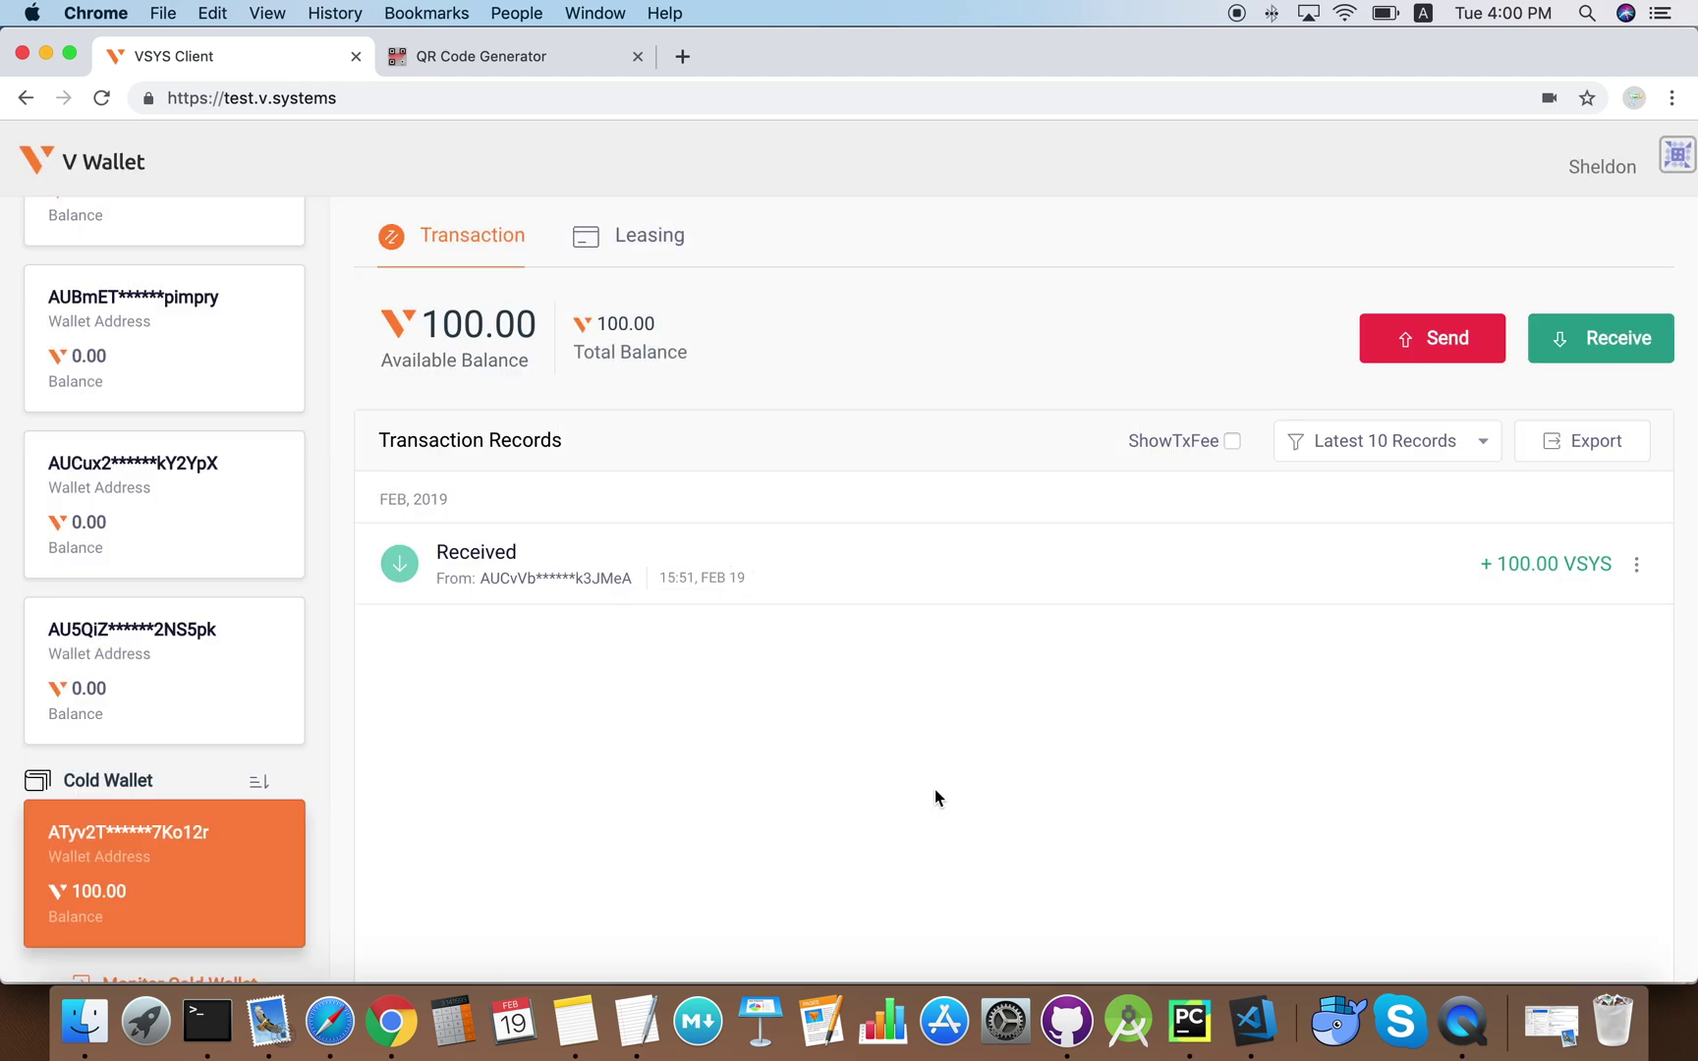
{"action": "scroll", "coordinate": [167, 496], "scroll_direction": "up", "scroll_amount": 5}
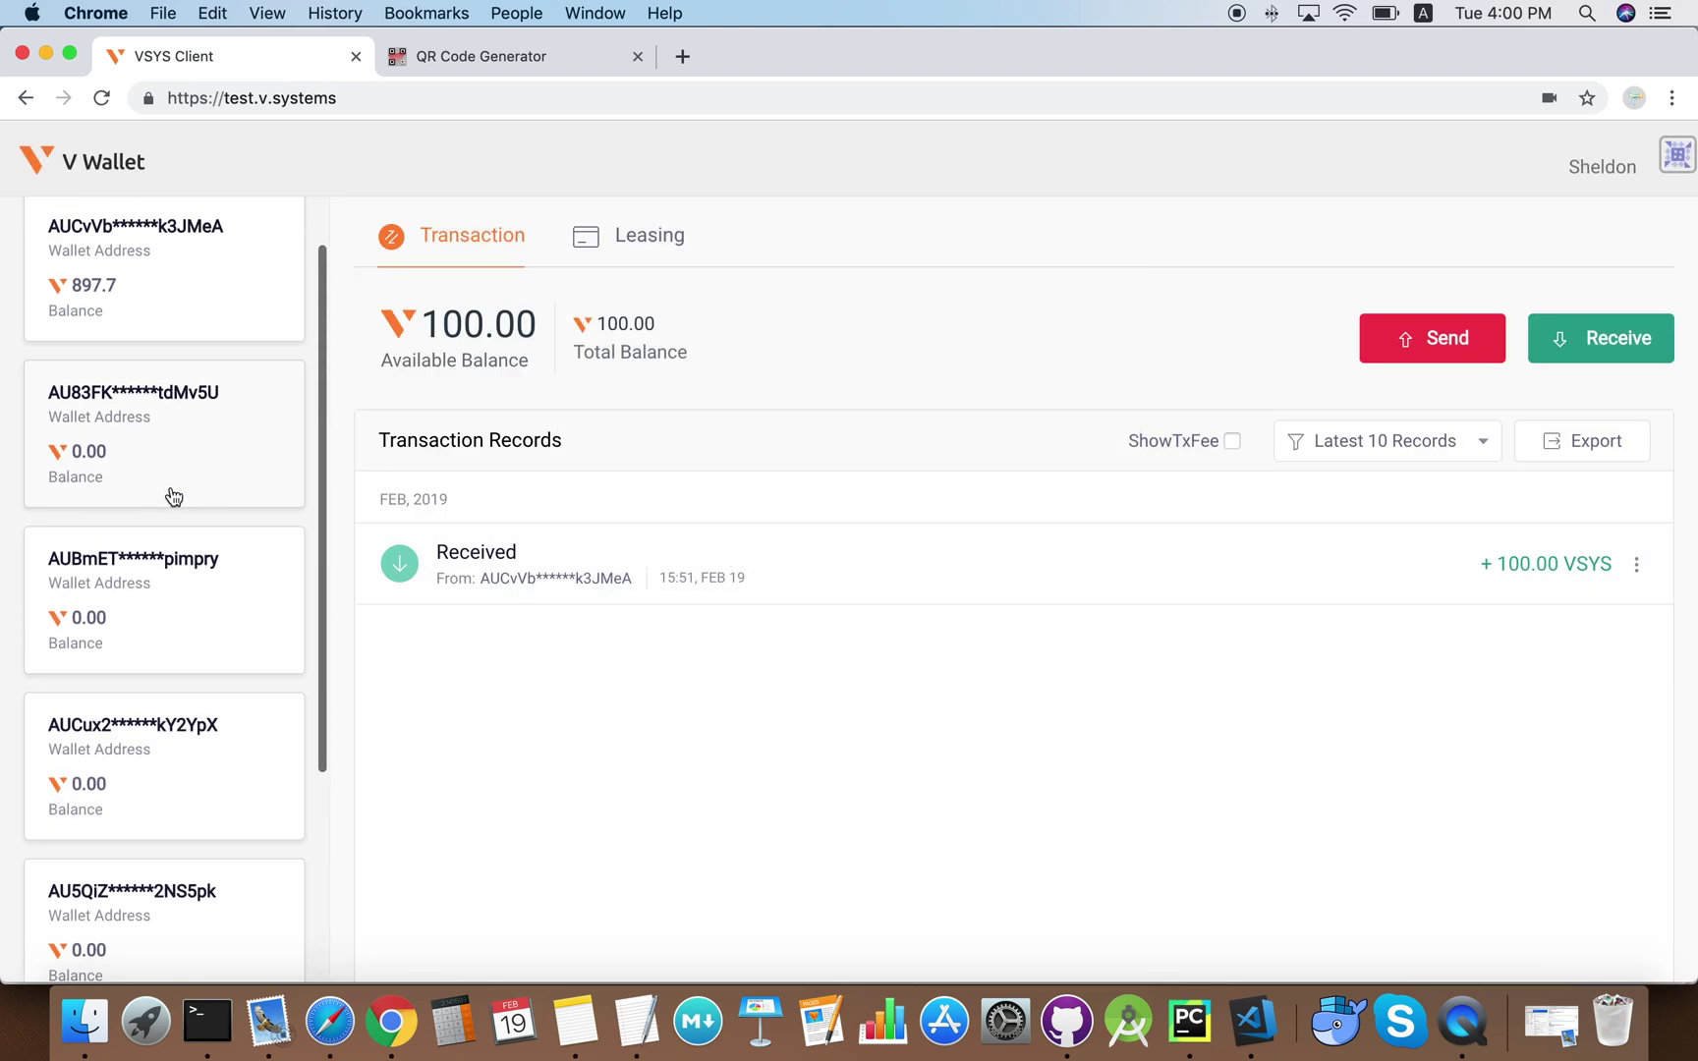
{"action": "left_click", "coordinate": [174, 497]}
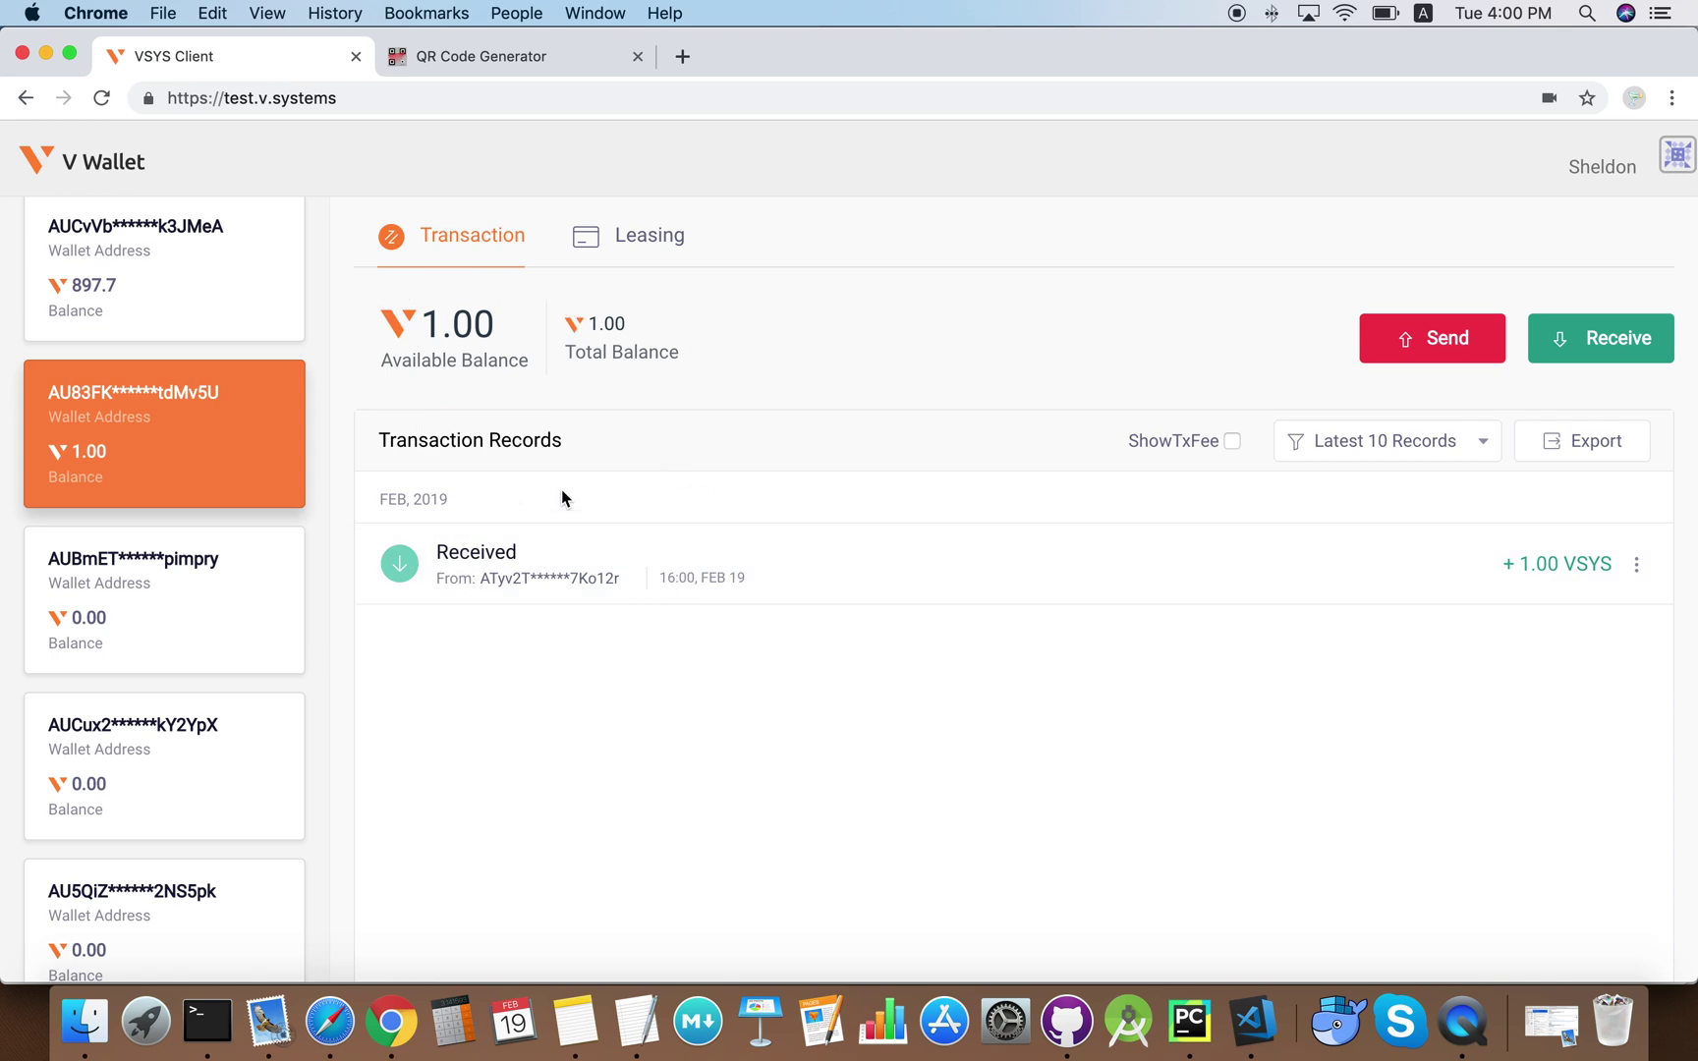
{"action": "scroll", "coordinate": [113, 663], "scroll_direction": "down", "scroll_amount": 5}
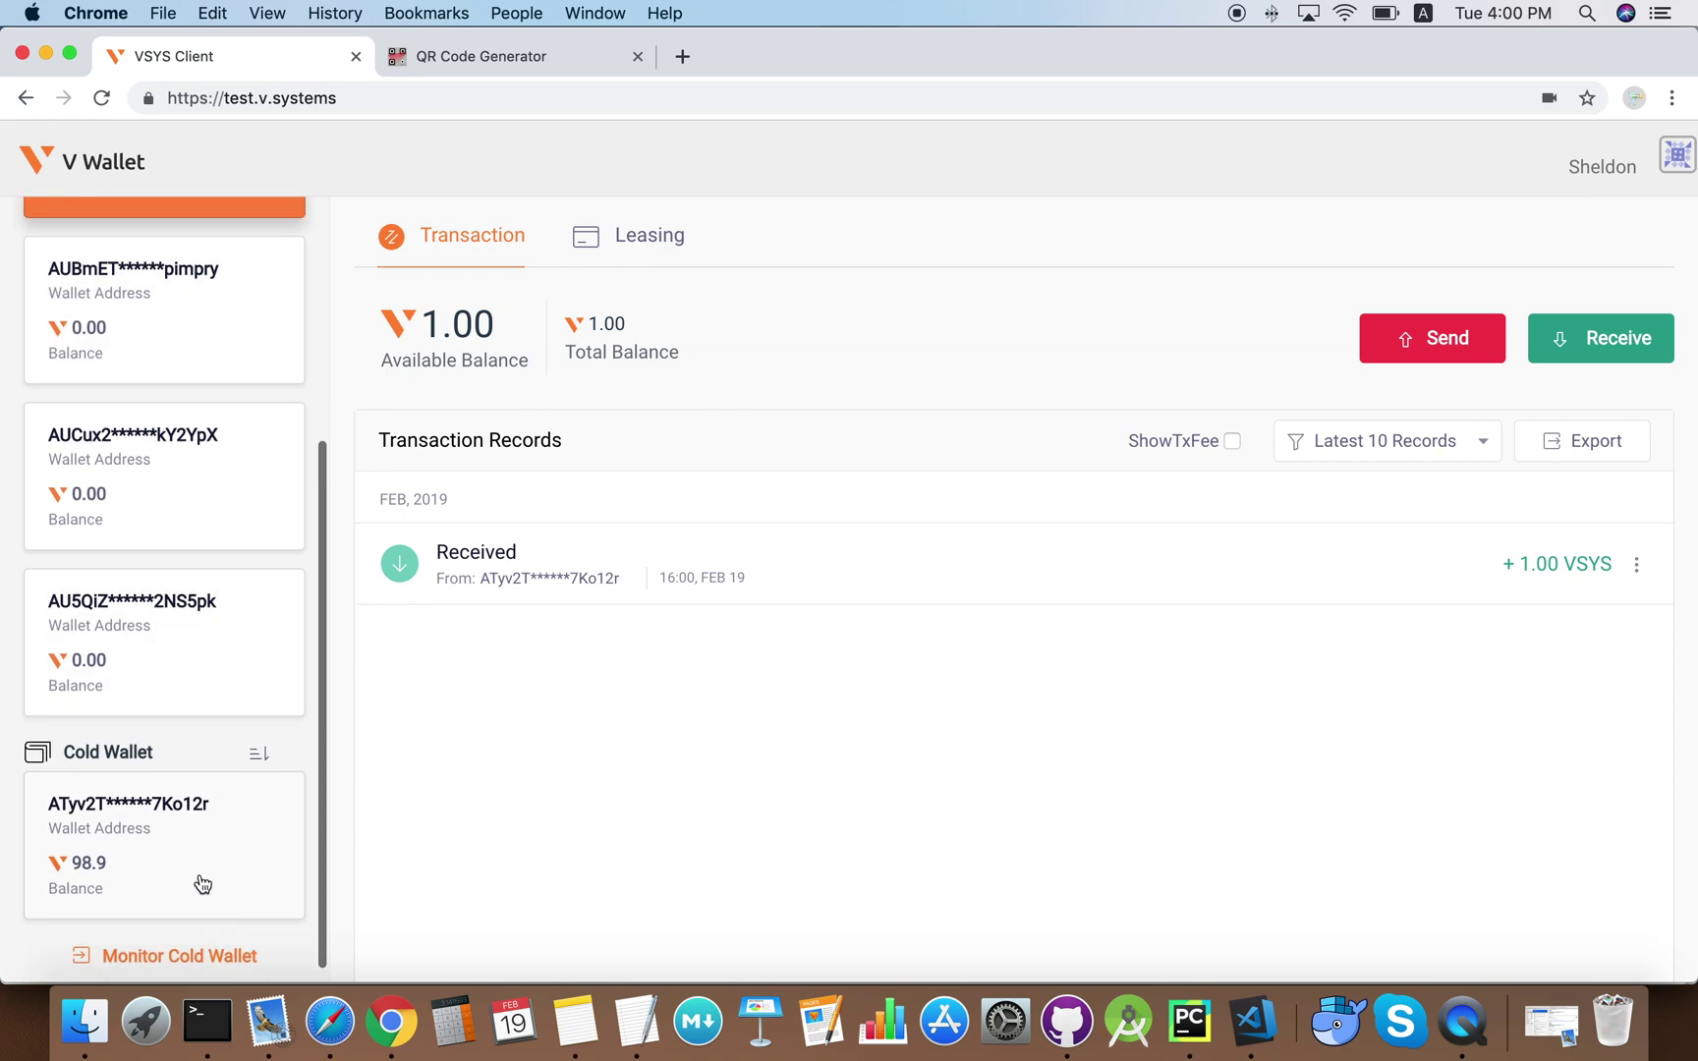
{"action": "scroll", "coordinate": [178, 633], "scroll_direction": "up", "scroll_amount": 2}
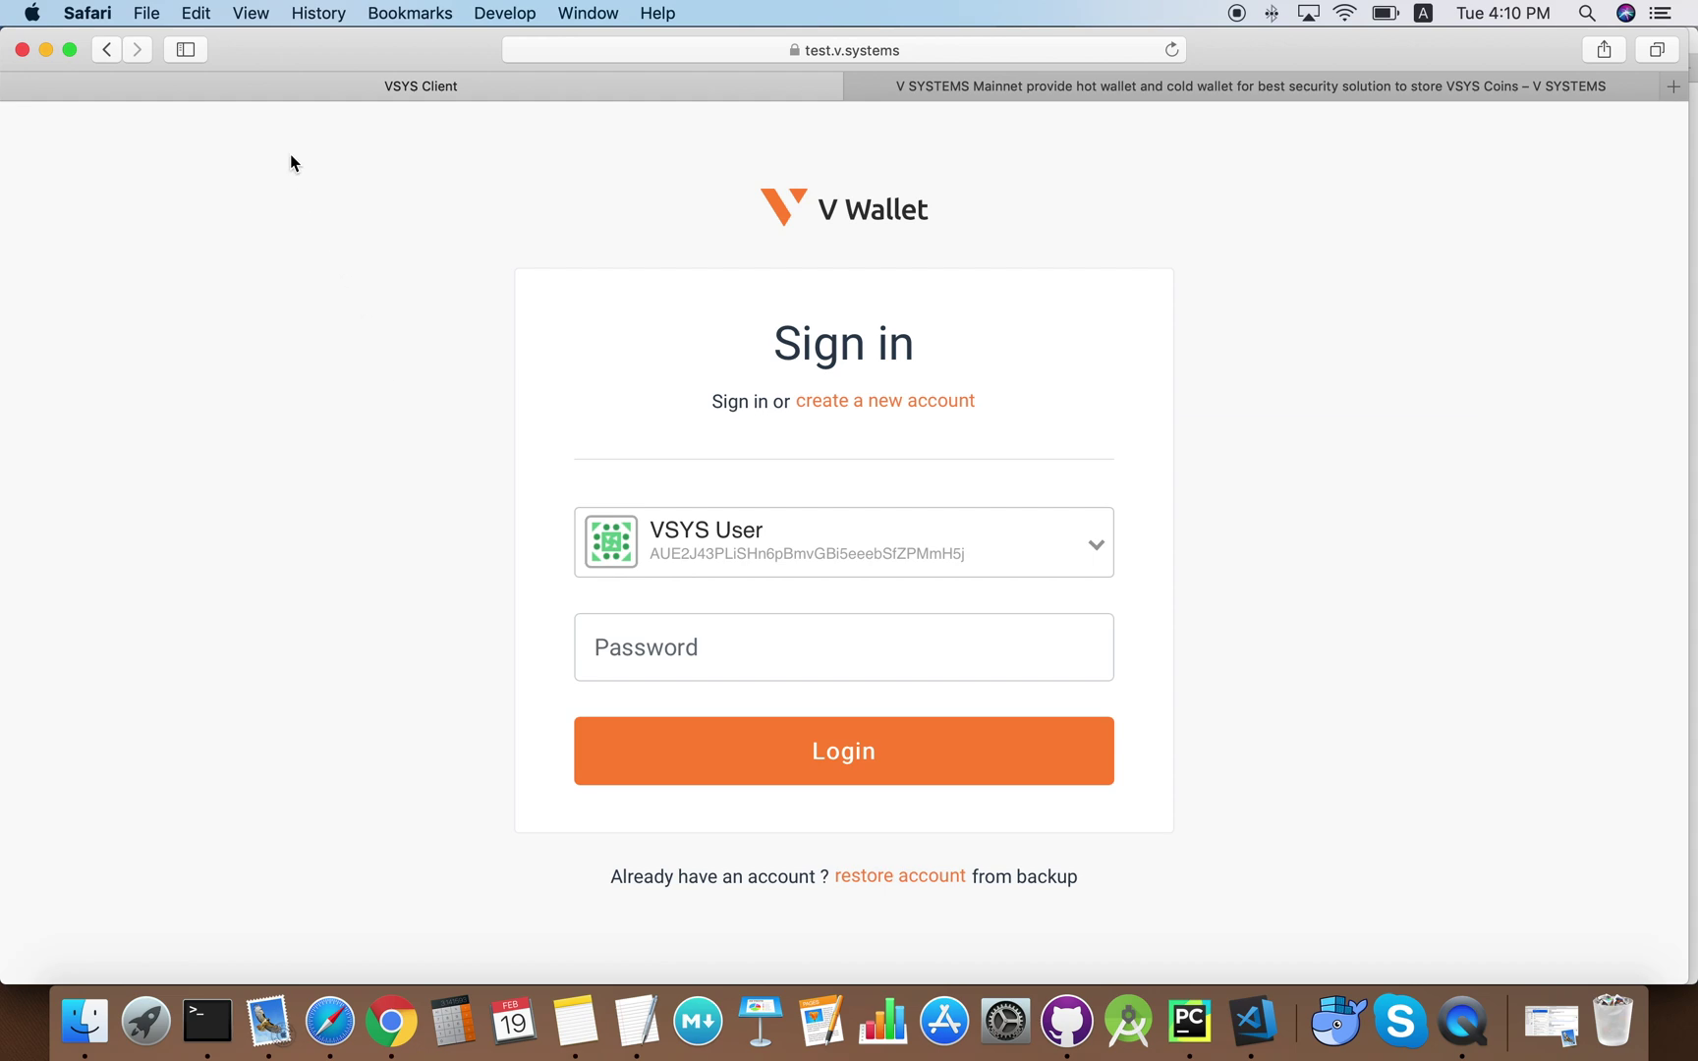
- Clear today's Safari browsing history and site data, then reload the V Wallet page
{"action": "left_click", "coordinate": [111, 15]}
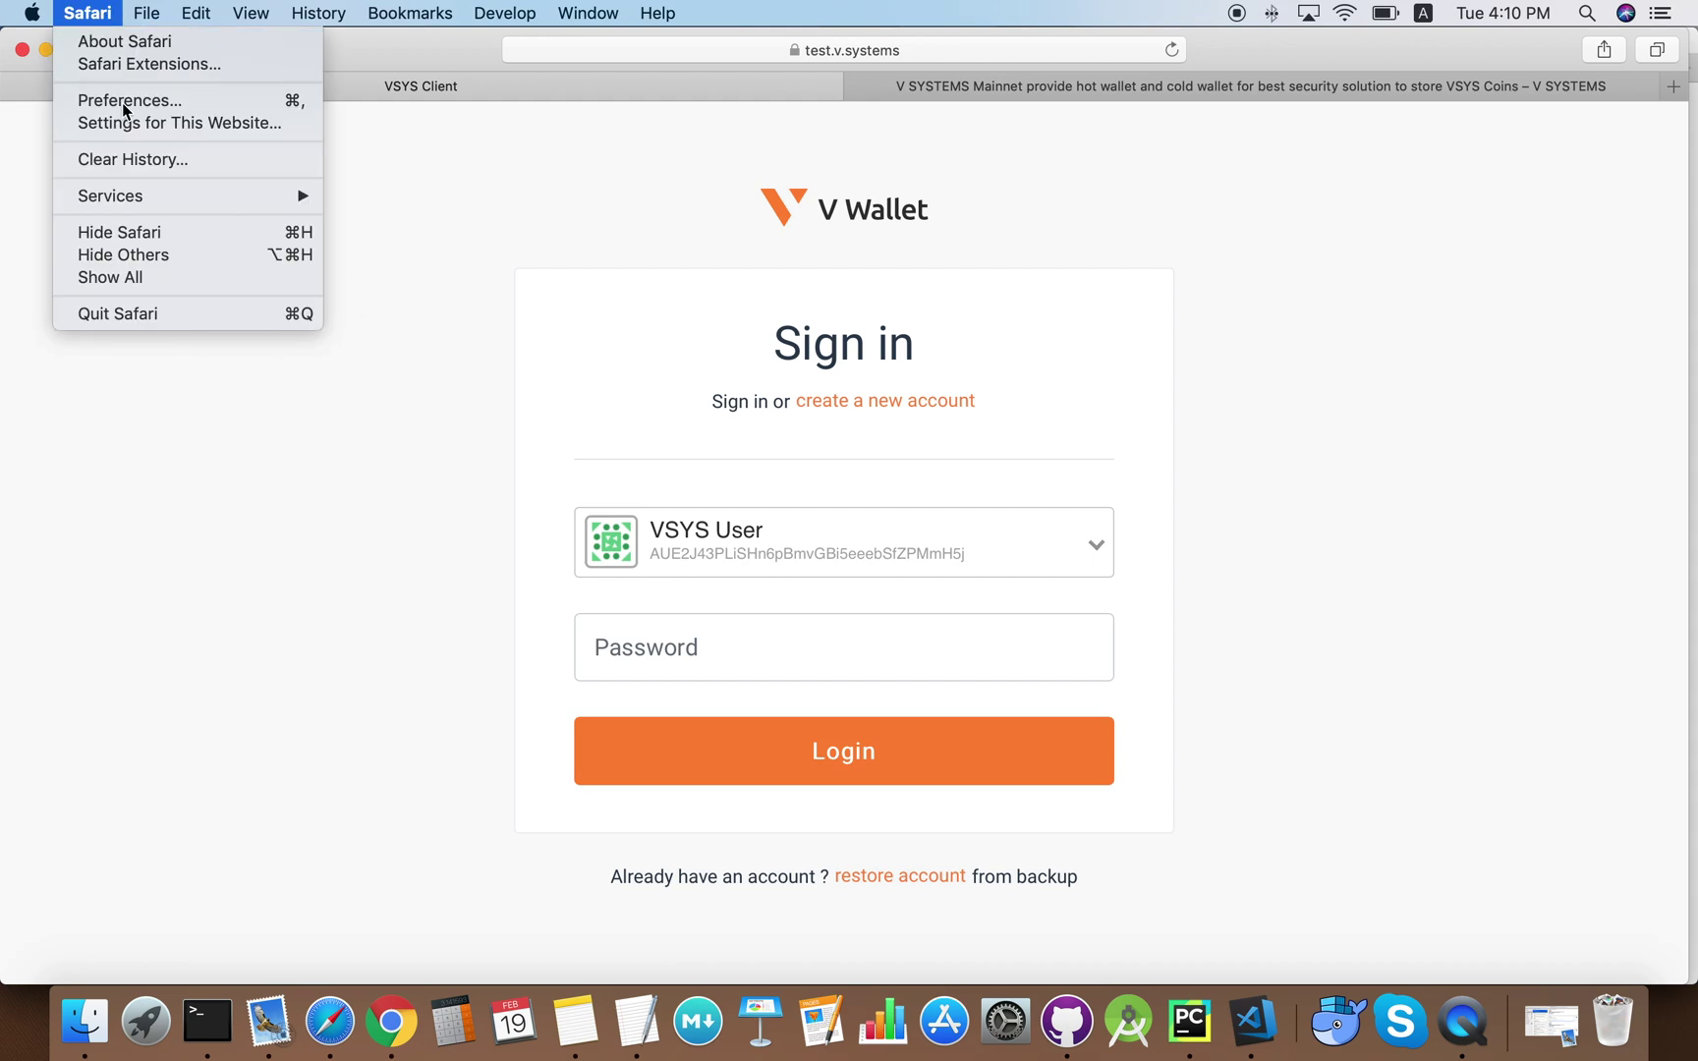
{"action": "left_click", "coordinate": [135, 159]}
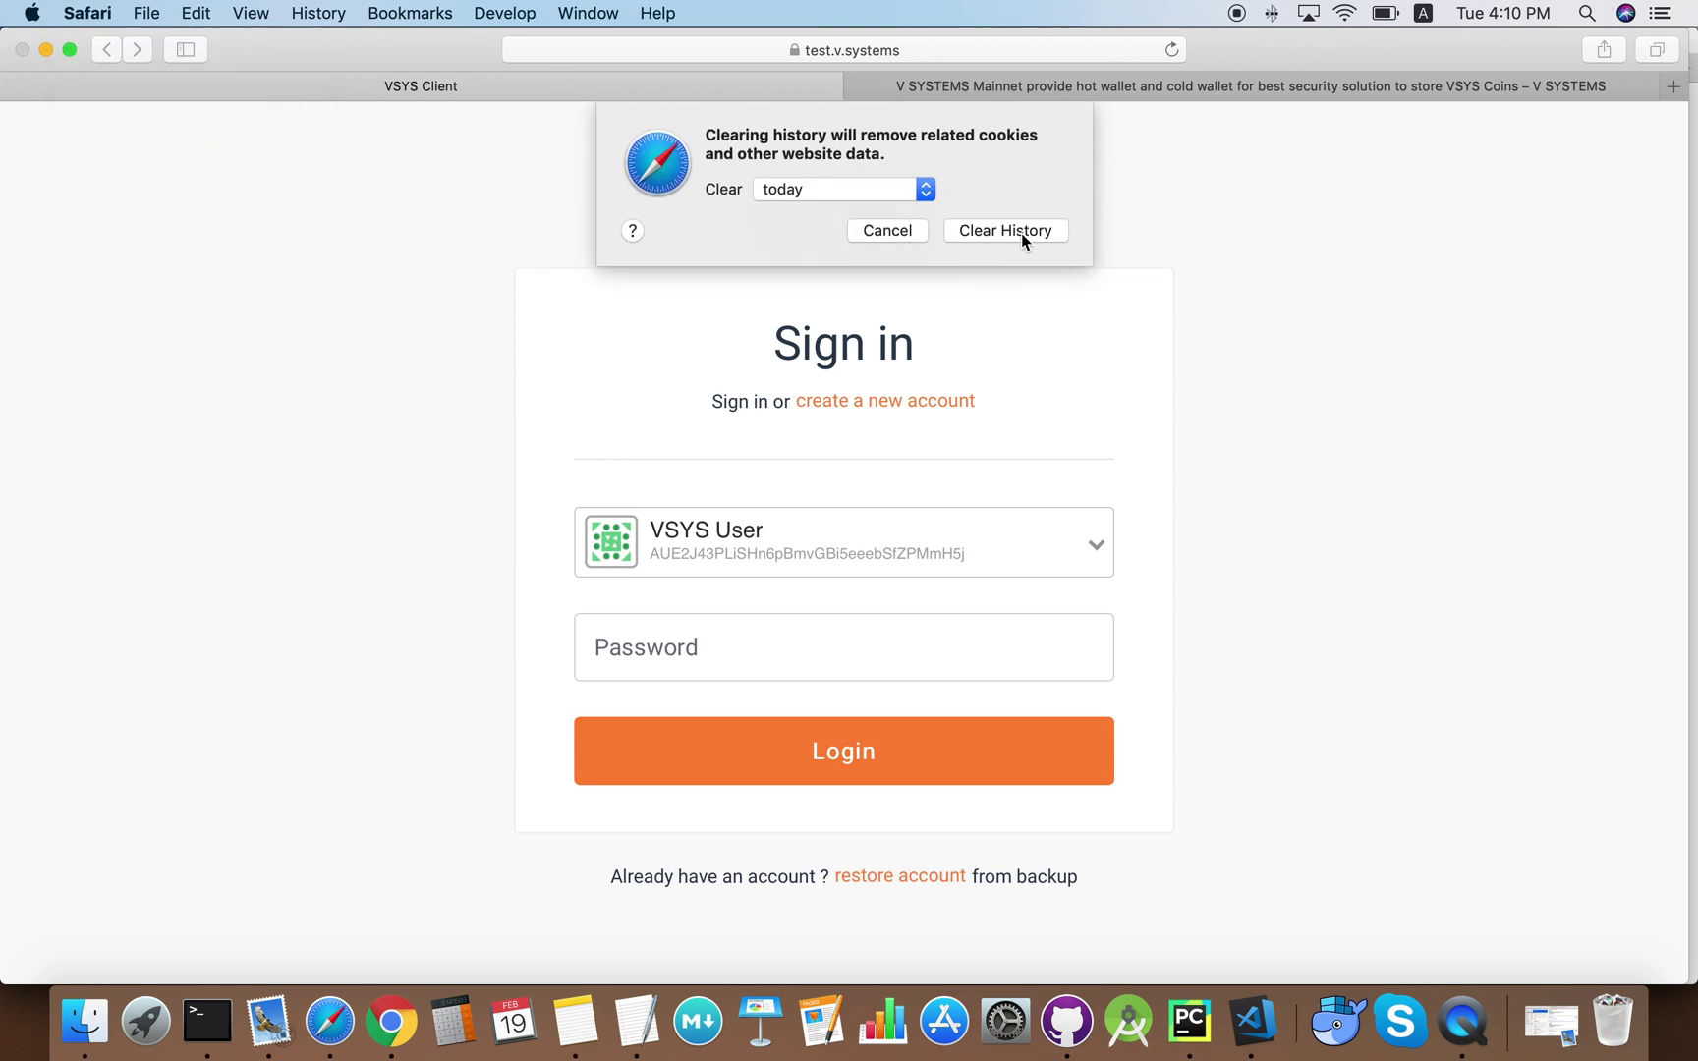
{"action": "left_click", "coordinate": [1022, 234]}
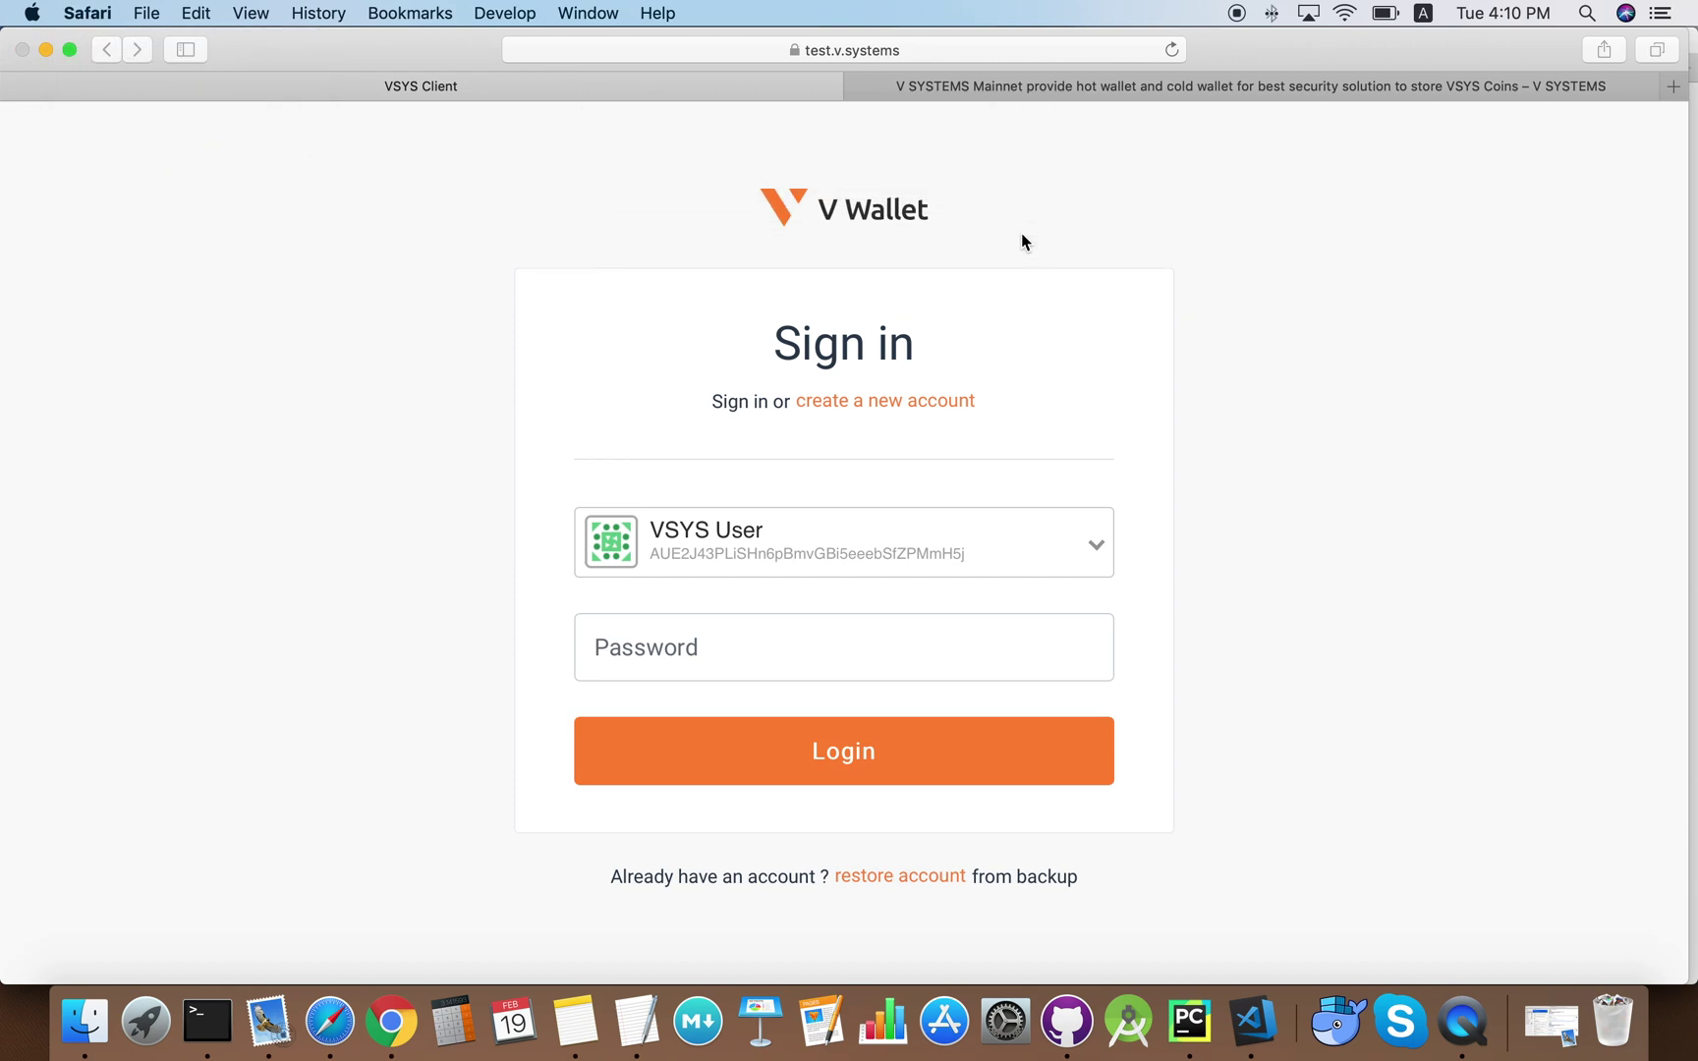
{"action": "left_click", "coordinate": [1170, 50]}
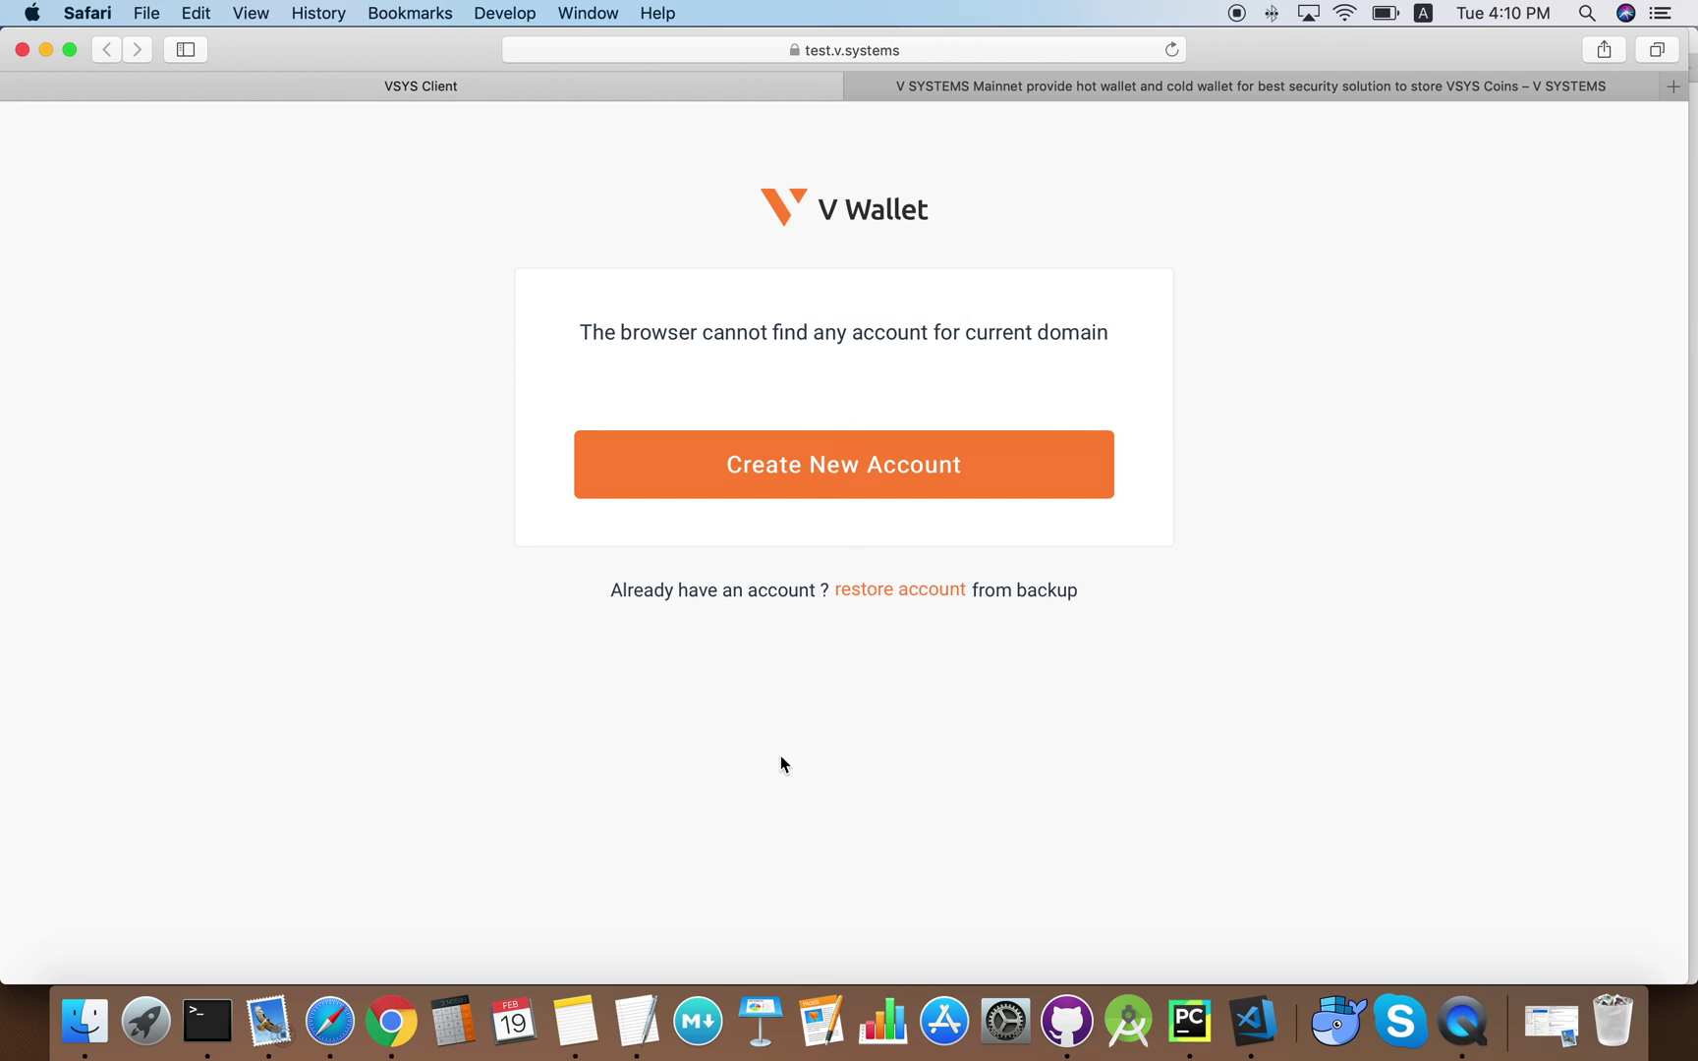
- Paste the seed phrase copied from TextEdit into the restore-account page and continue
{"action": "left_click", "coordinate": [897, 594]}
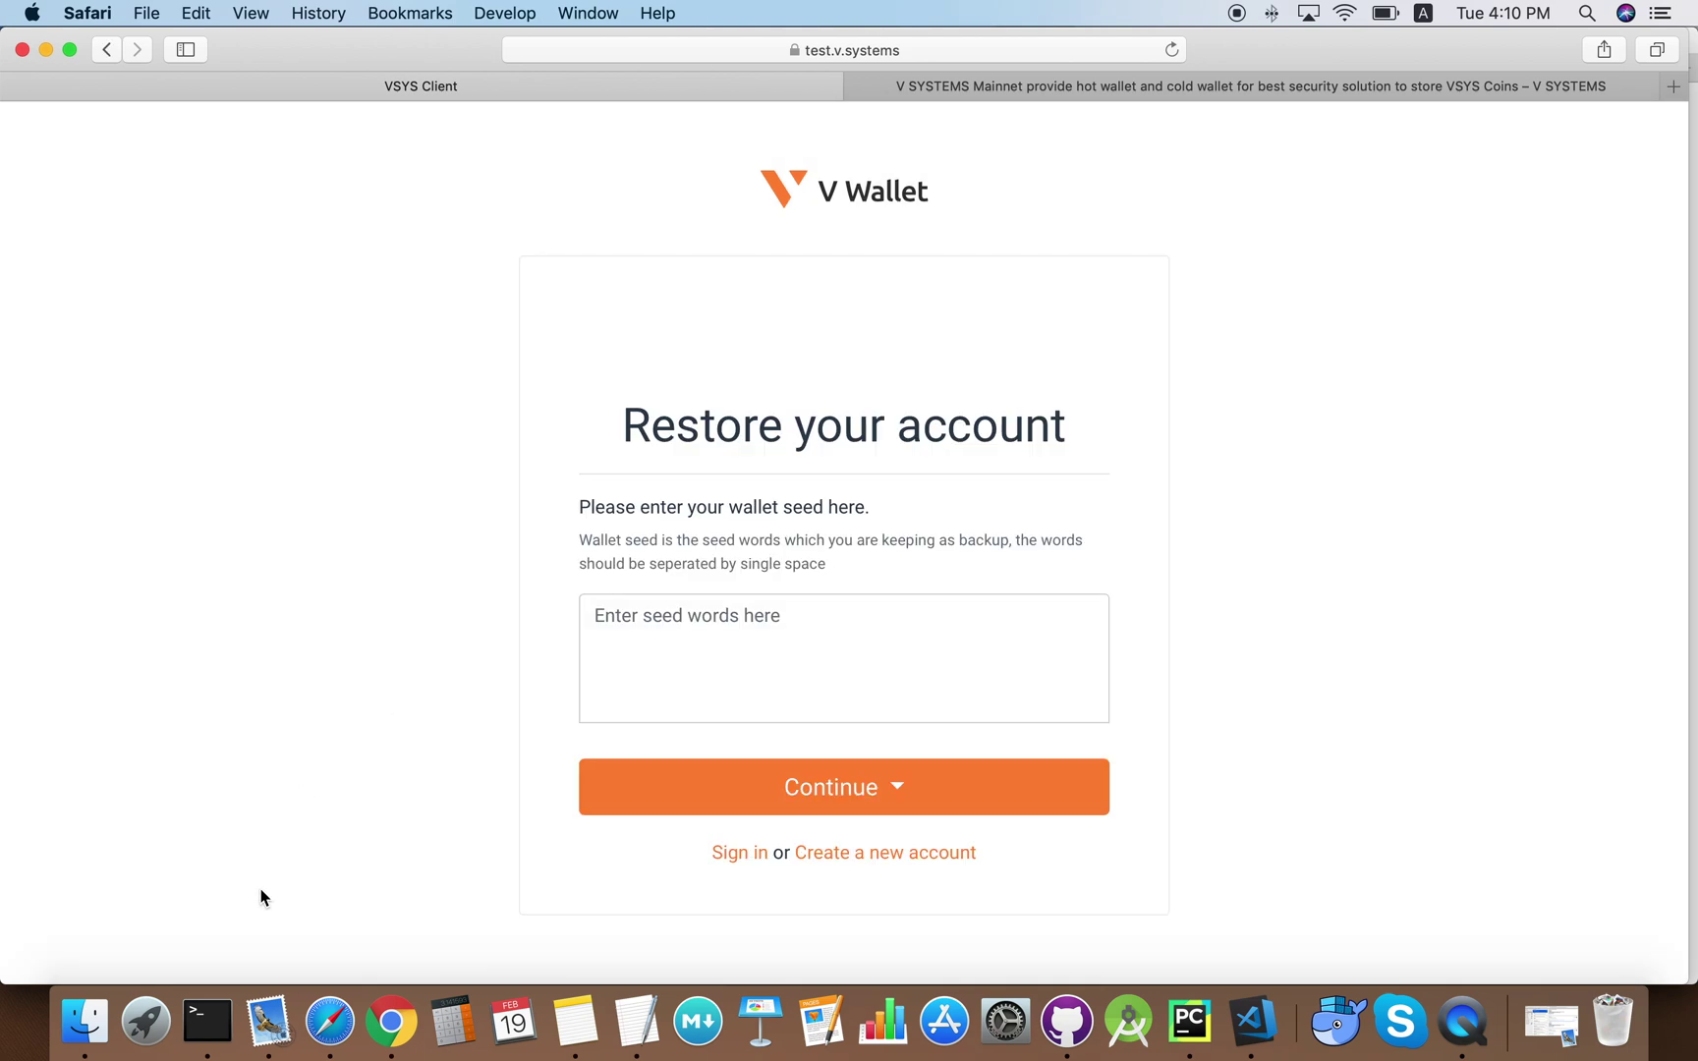
{"action": "left_click", "coordinate": [629, 1014]}
{"action": "key", "text": "super+c"}
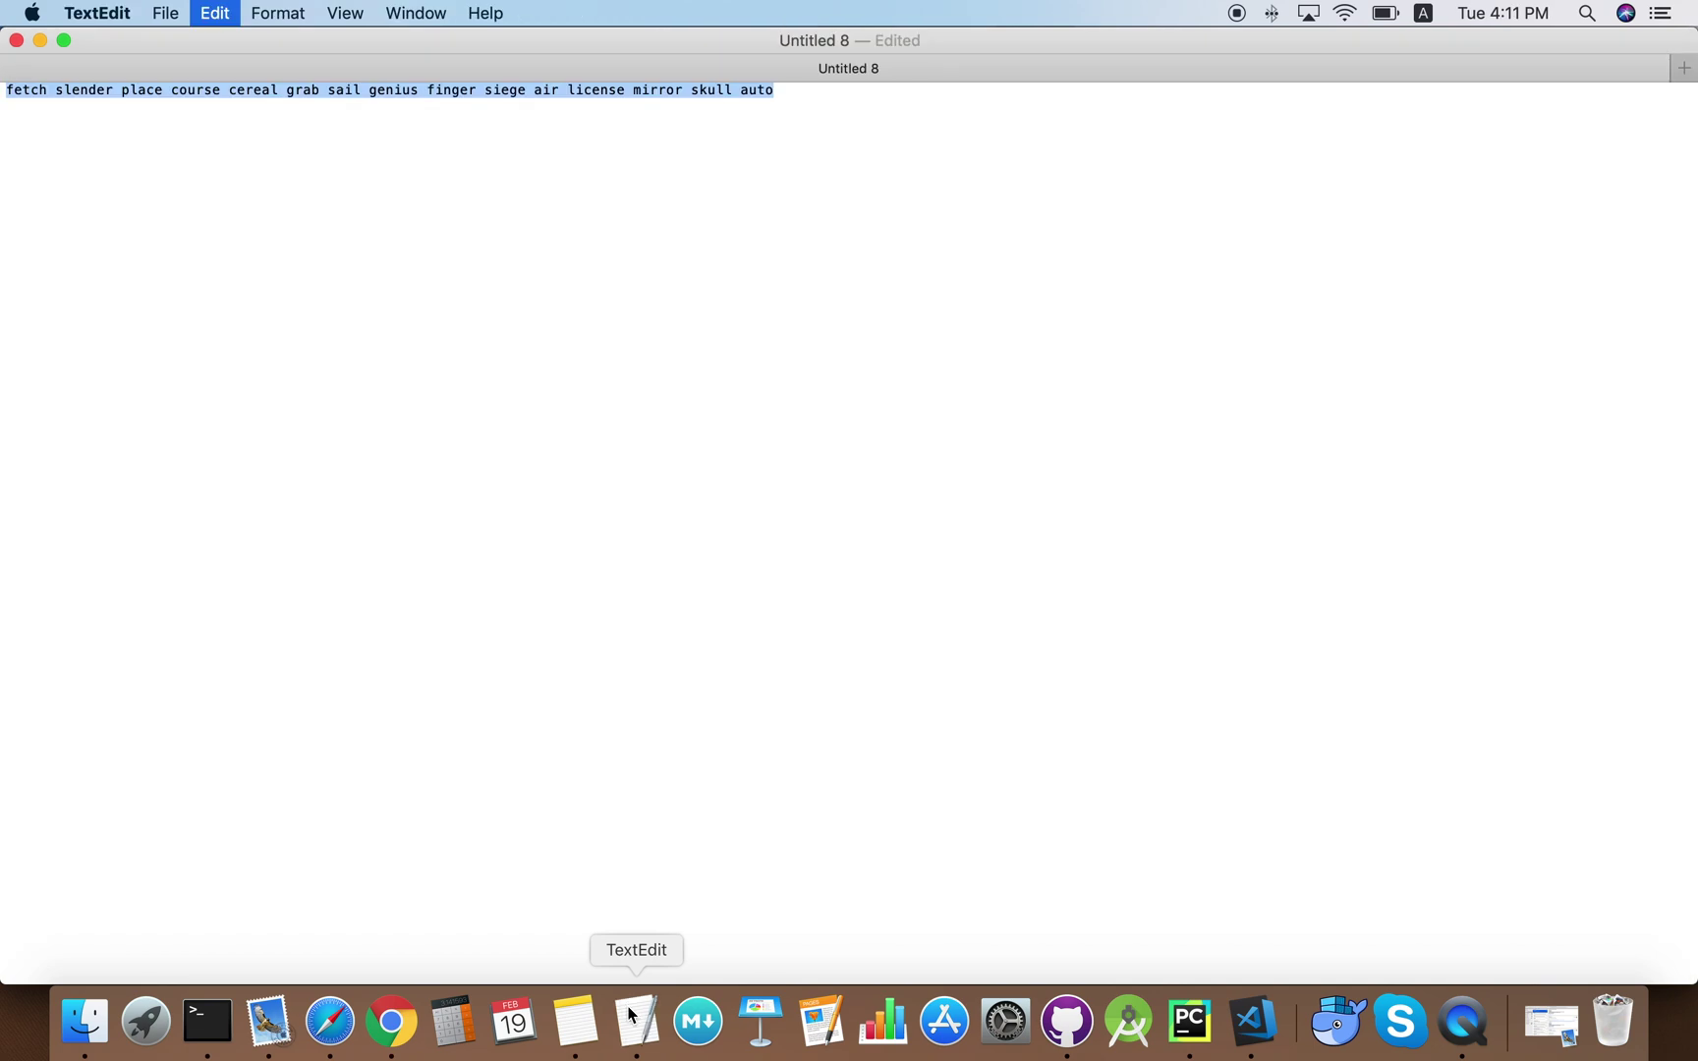
{"action": "left_click", "coordinate": [332, 1048]}
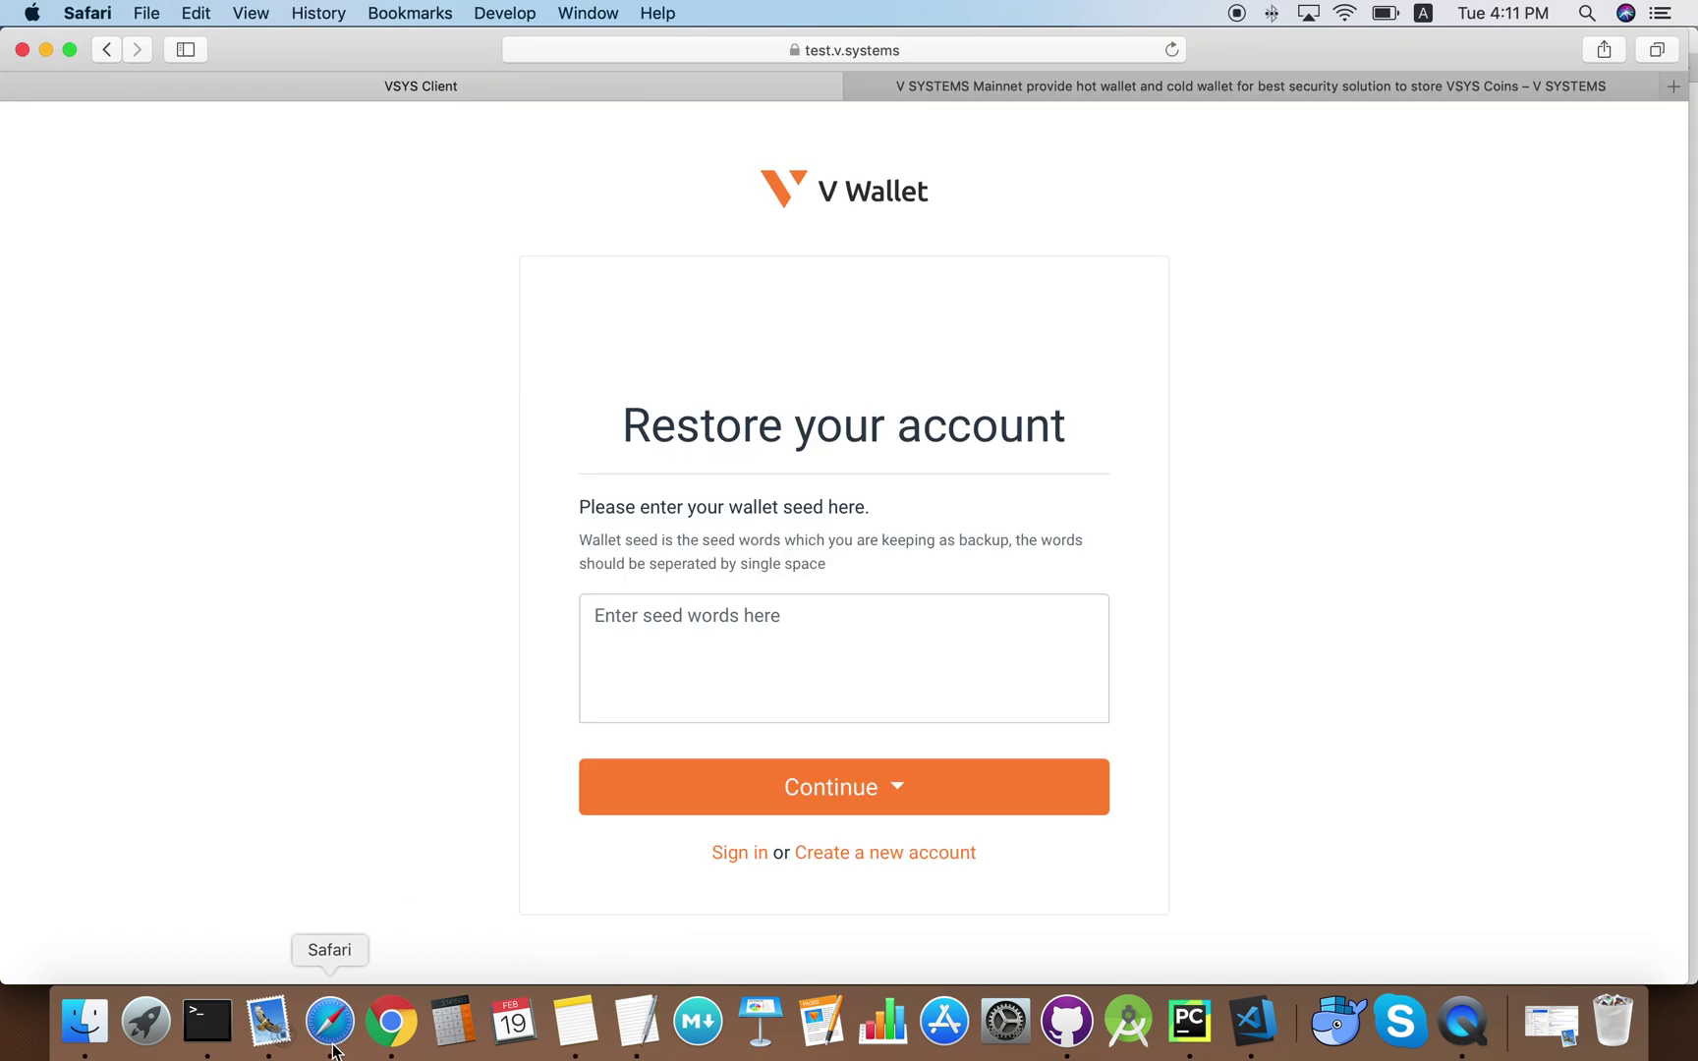
{"action": "left_click", "coordinate": [743, 668]}
{"action": "key", "text": "super+v"}
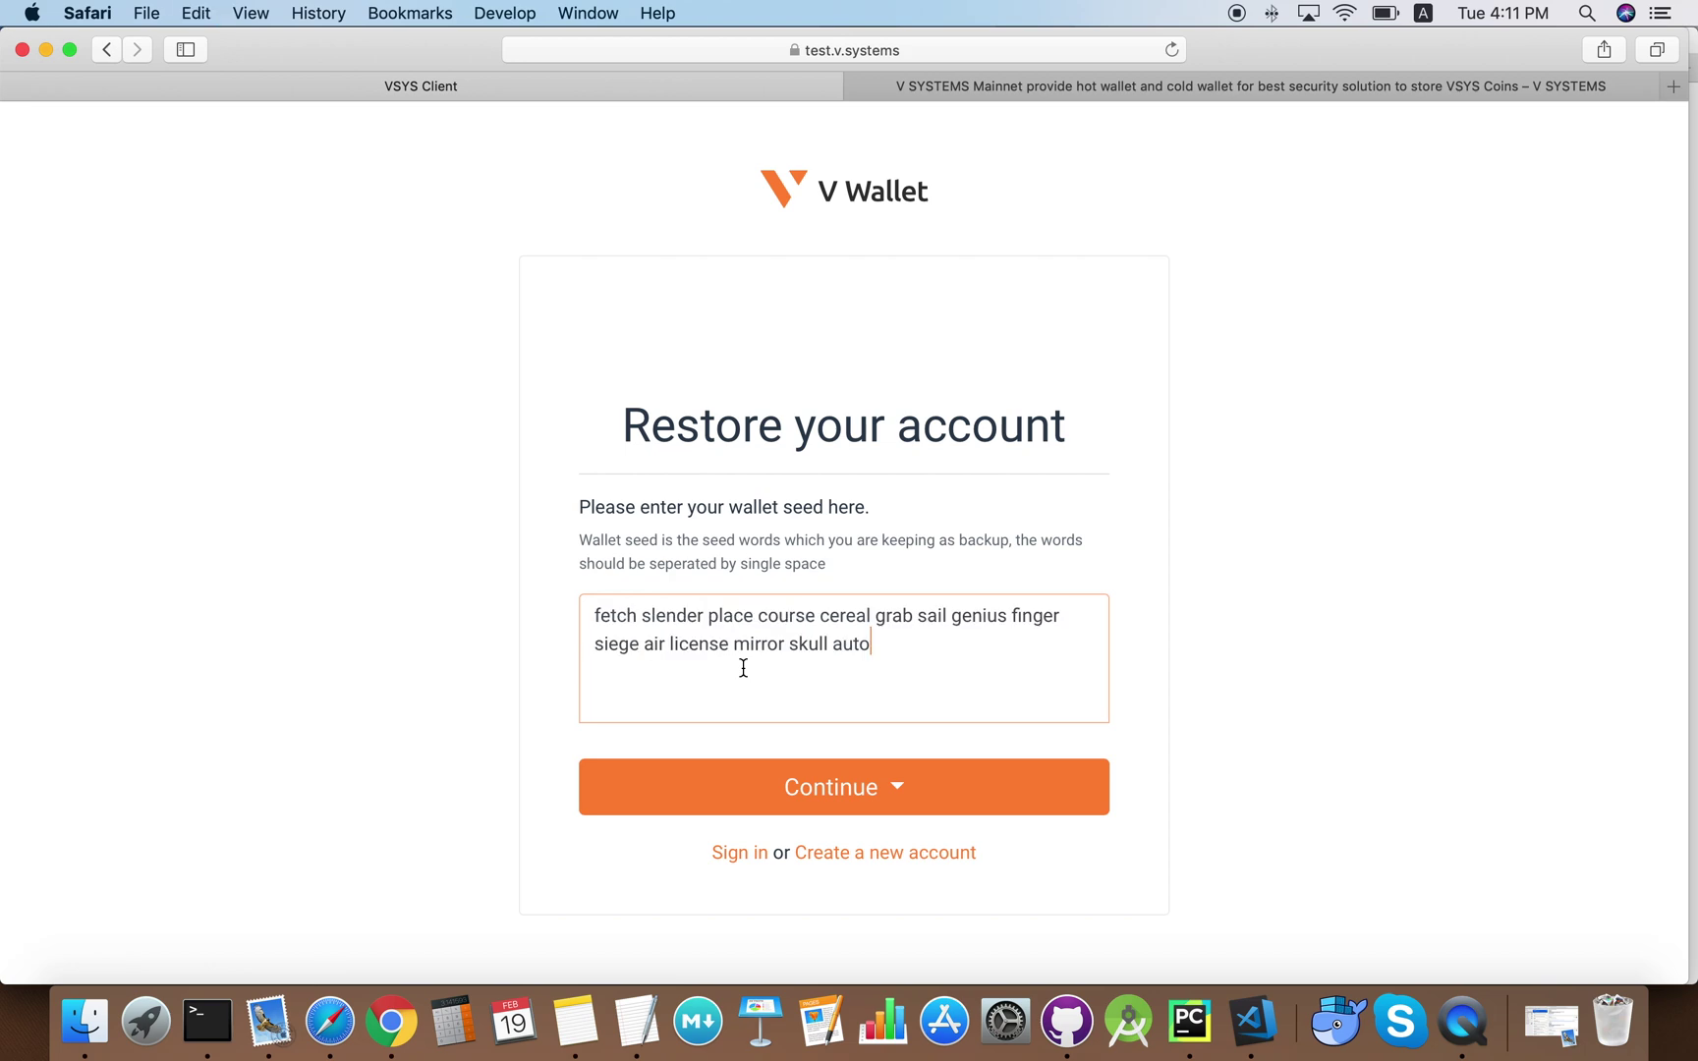
{"action": "left_click", "coordinate": [754, 784]}
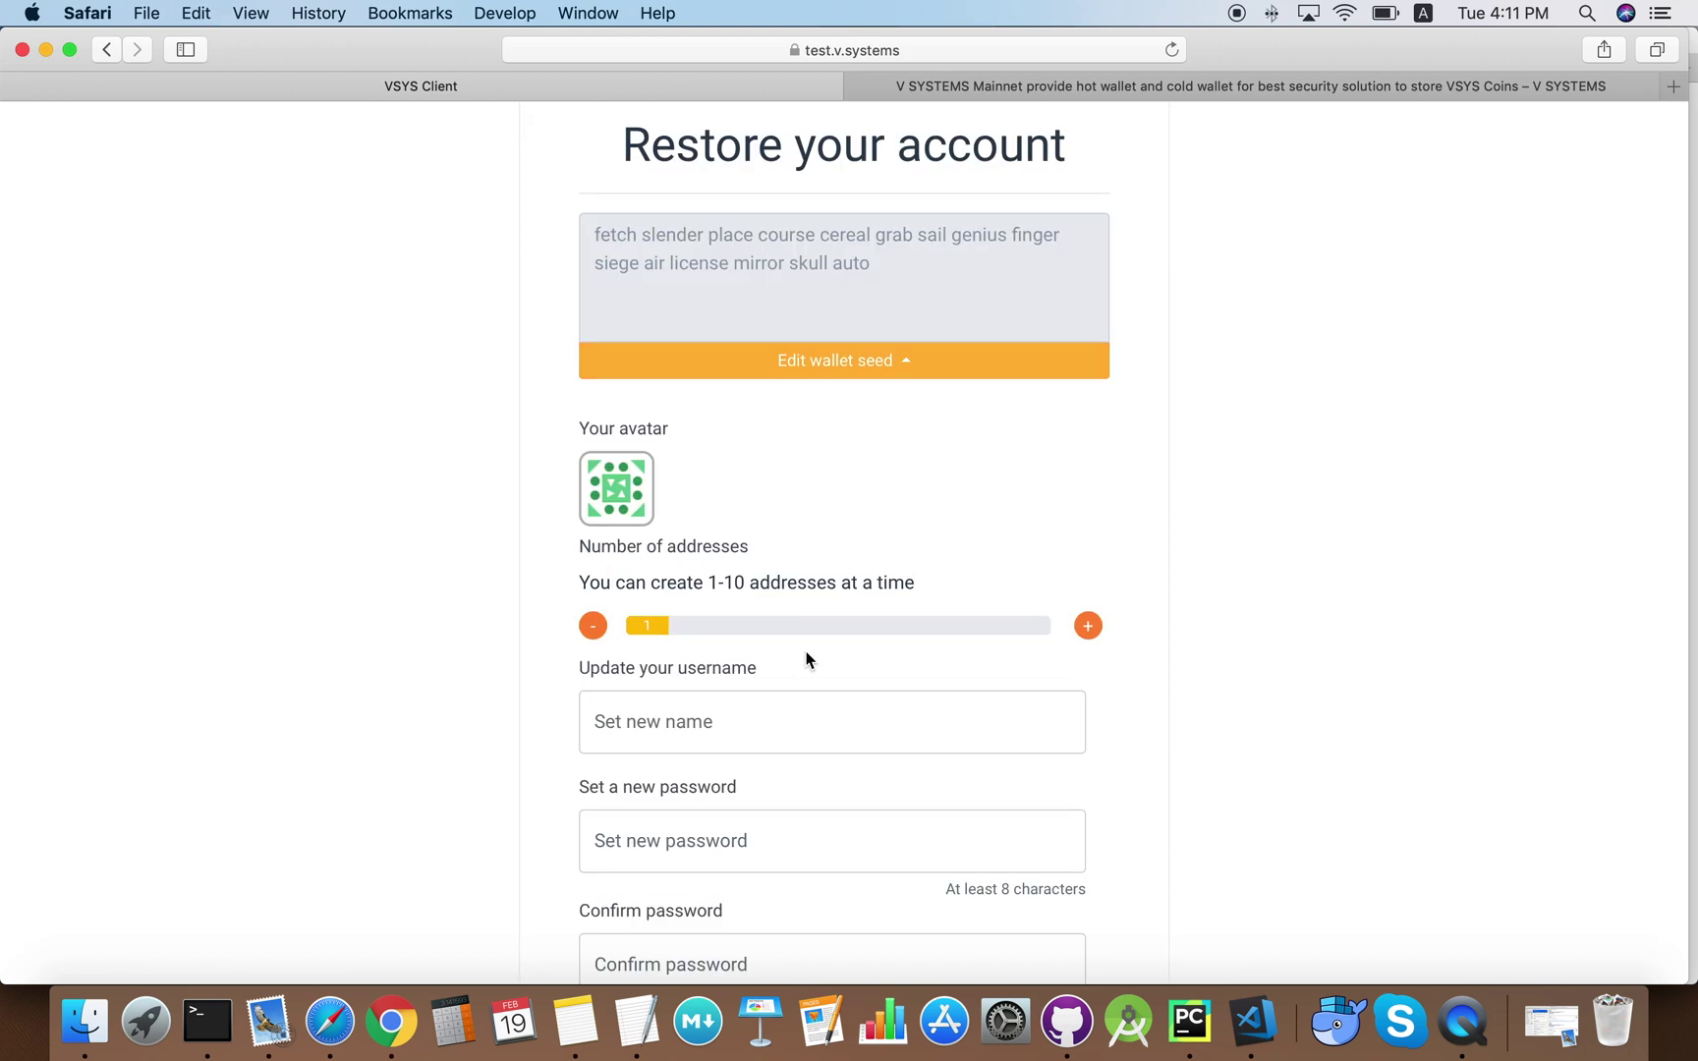
- Enter username 'VSYS User' and raise the number of addresses to 5
{"action": "left_click", "coordinate": [794, 672]}
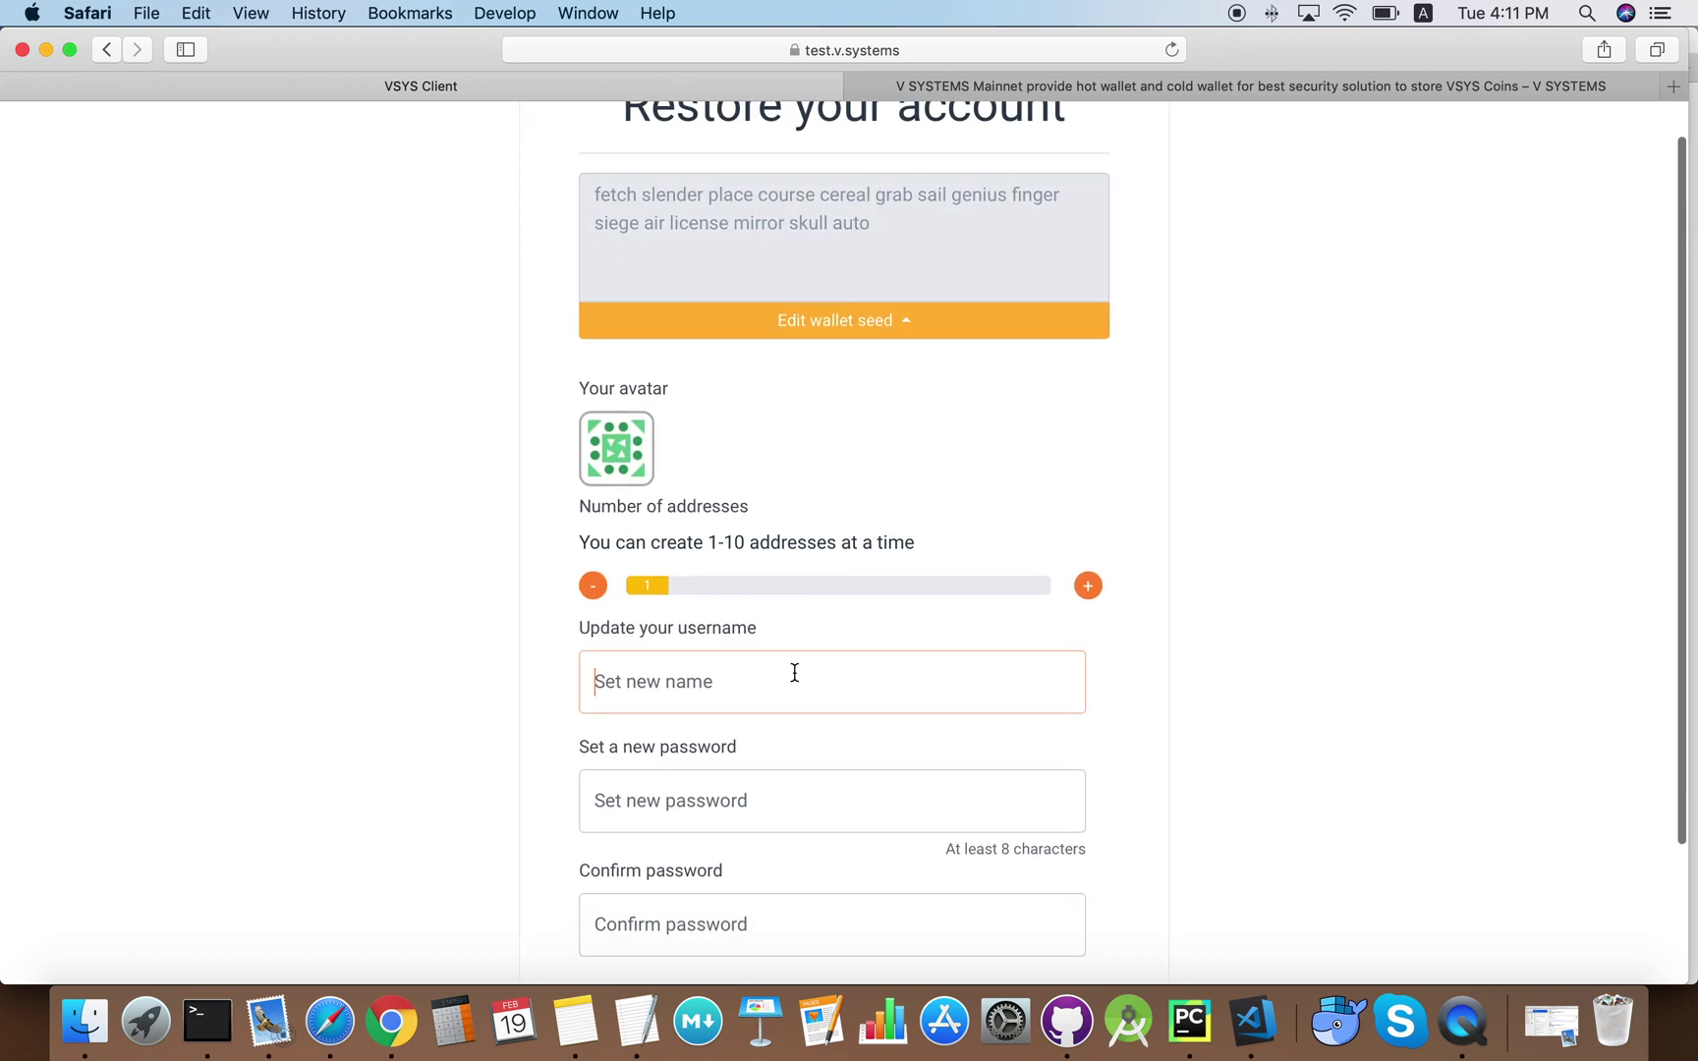
{"action": "type", "text": "VSYS"}
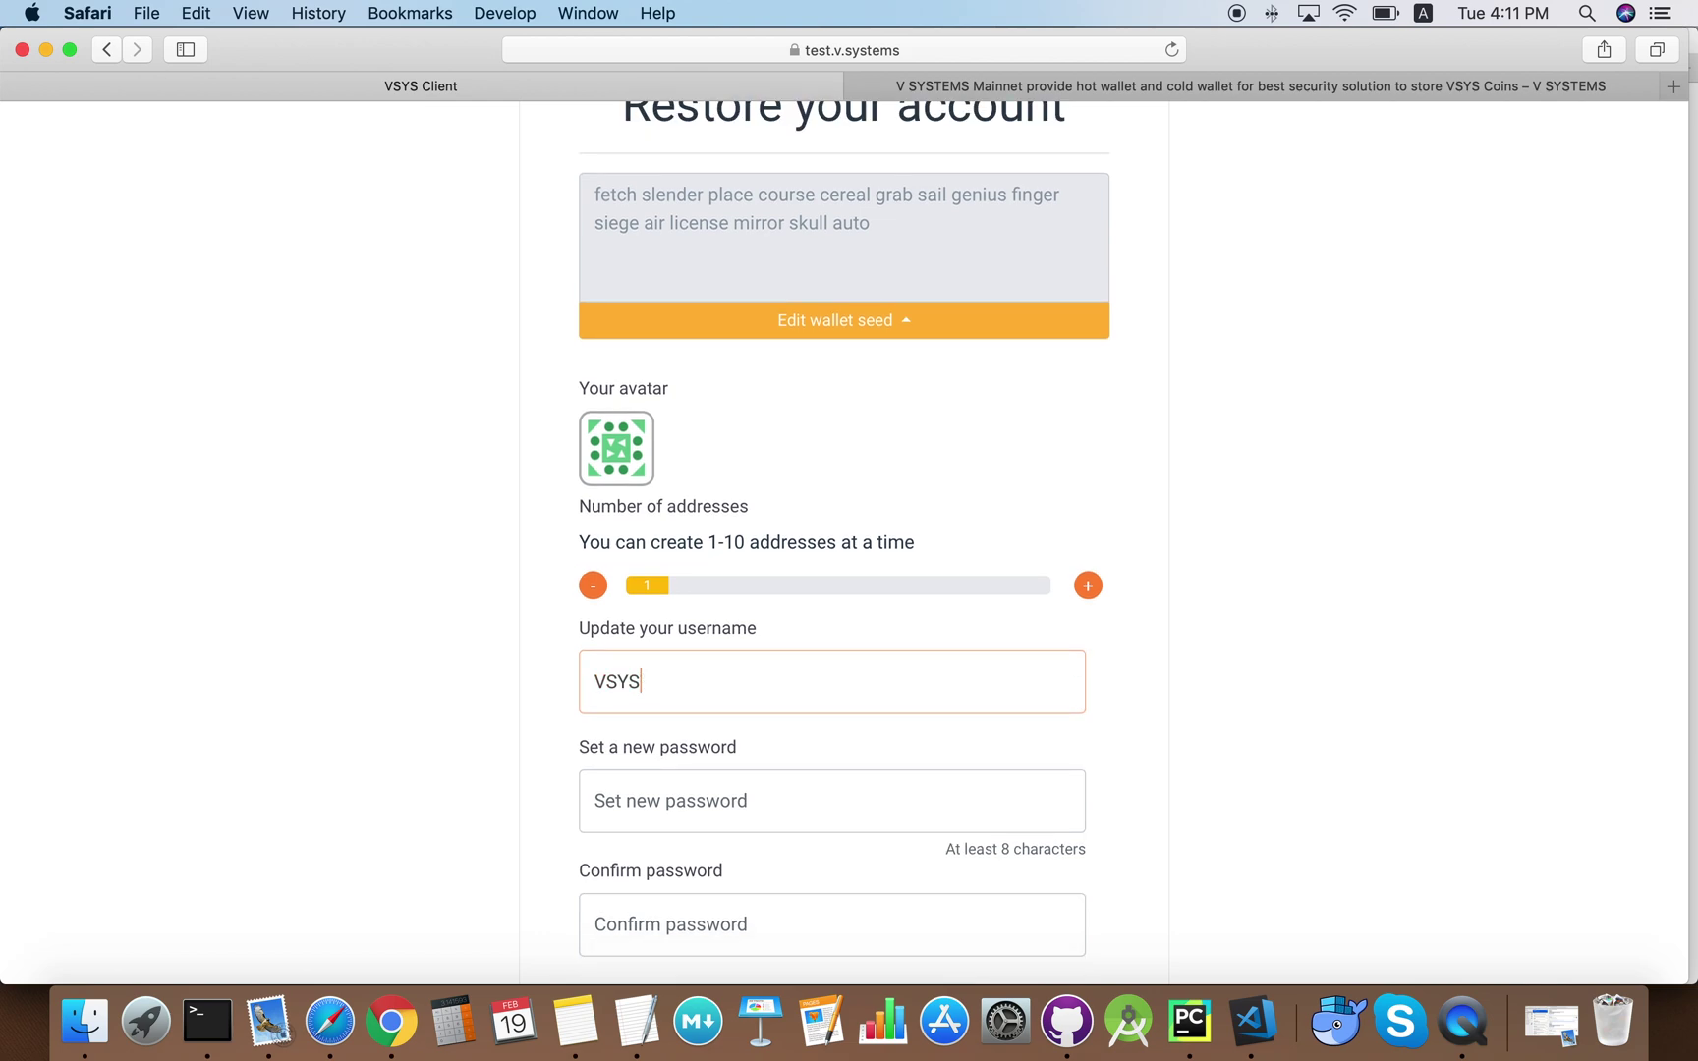
{"action": "type", "text": " User"}
{"action": "left_click", "coordinate": [1088, 586]}
{"action": "left_click", "coordinate": [1087, 586]}
{"action": "left_click", "coordinate": [1087, 586]}
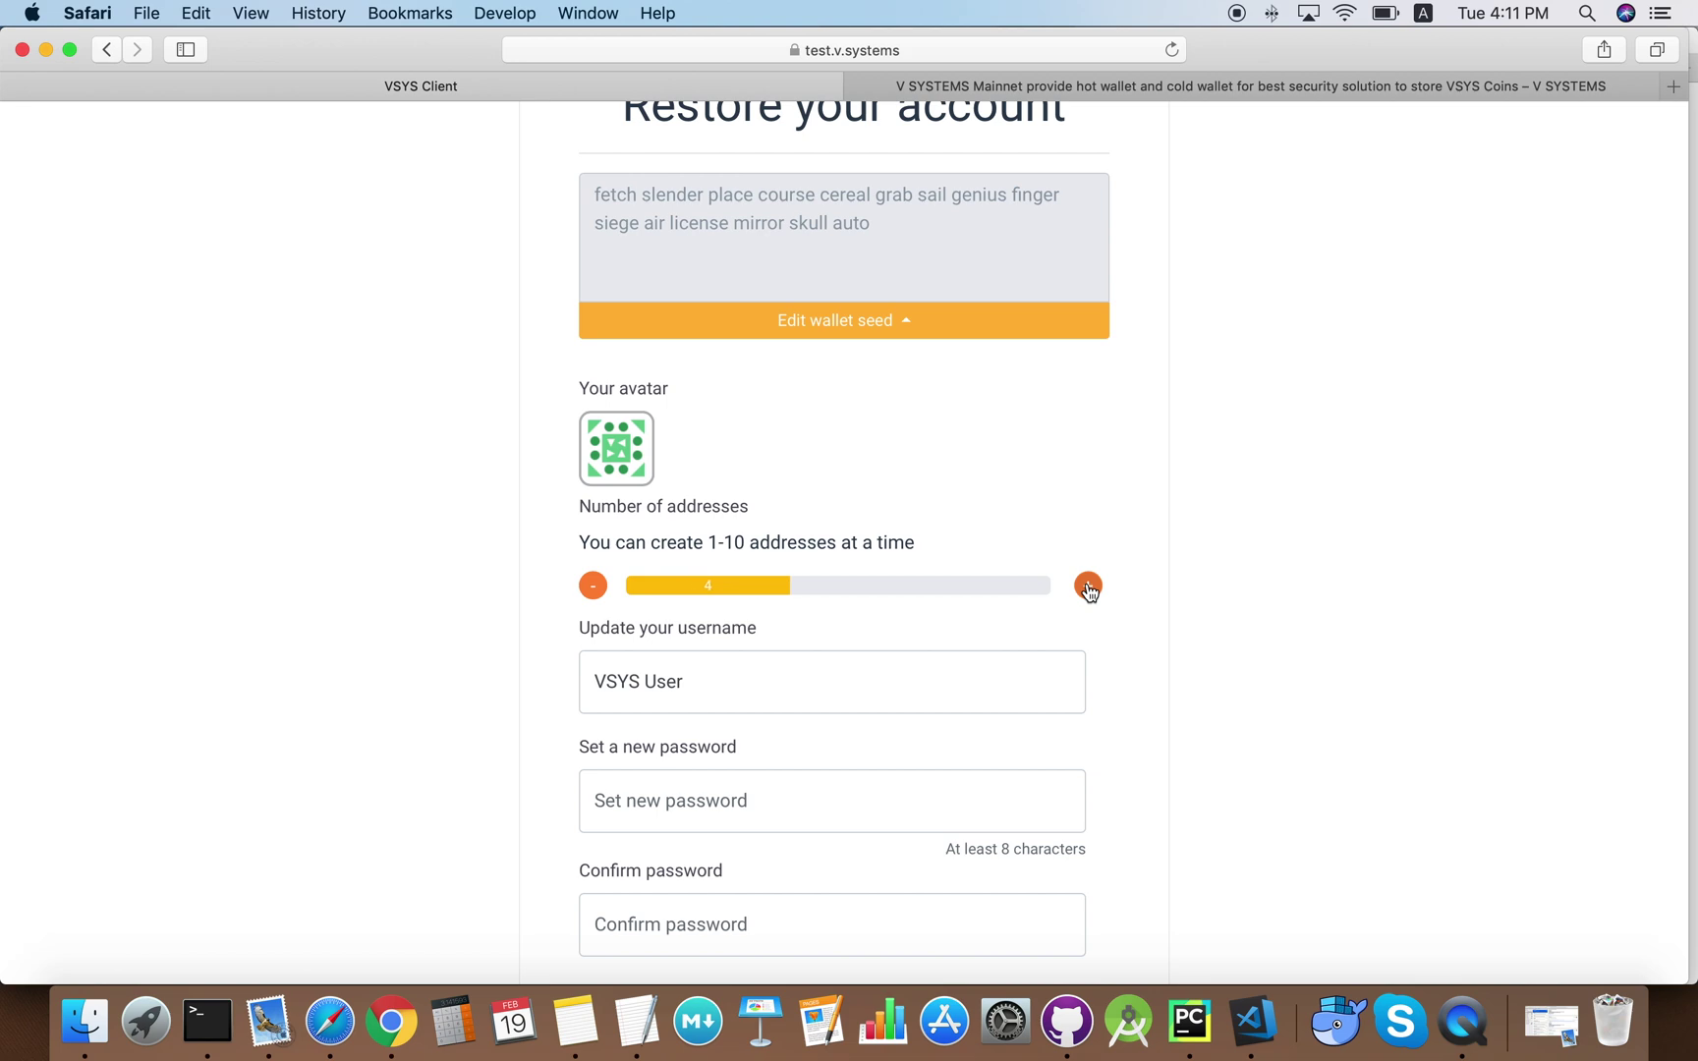
{"action": "left_click", "coordinate": [1088, 585]}
- Enter and confirm the new password, then update the restored account
{"action": "scroll", "coordinate": [851, 542], "scroll_direction": "down", "scroll_amount": 3}
{"action": "left_click", "coordinate": [742, 698]}
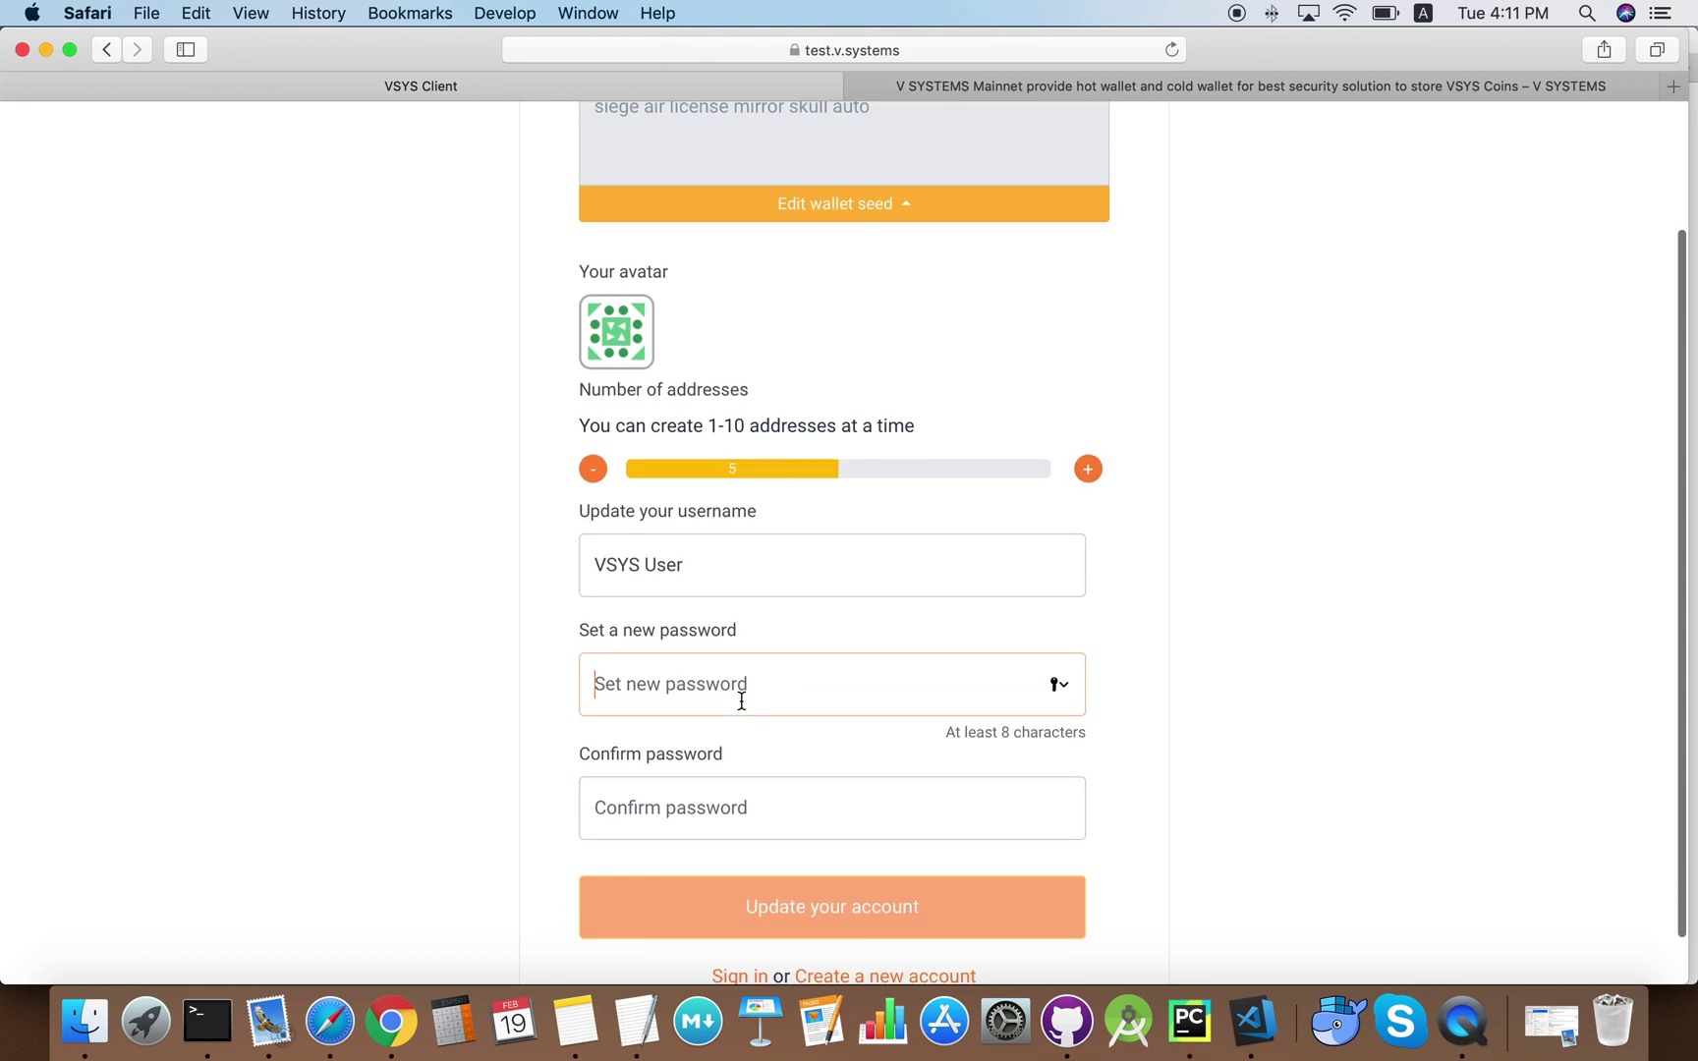
{"action": "type", "text": "•••••"}
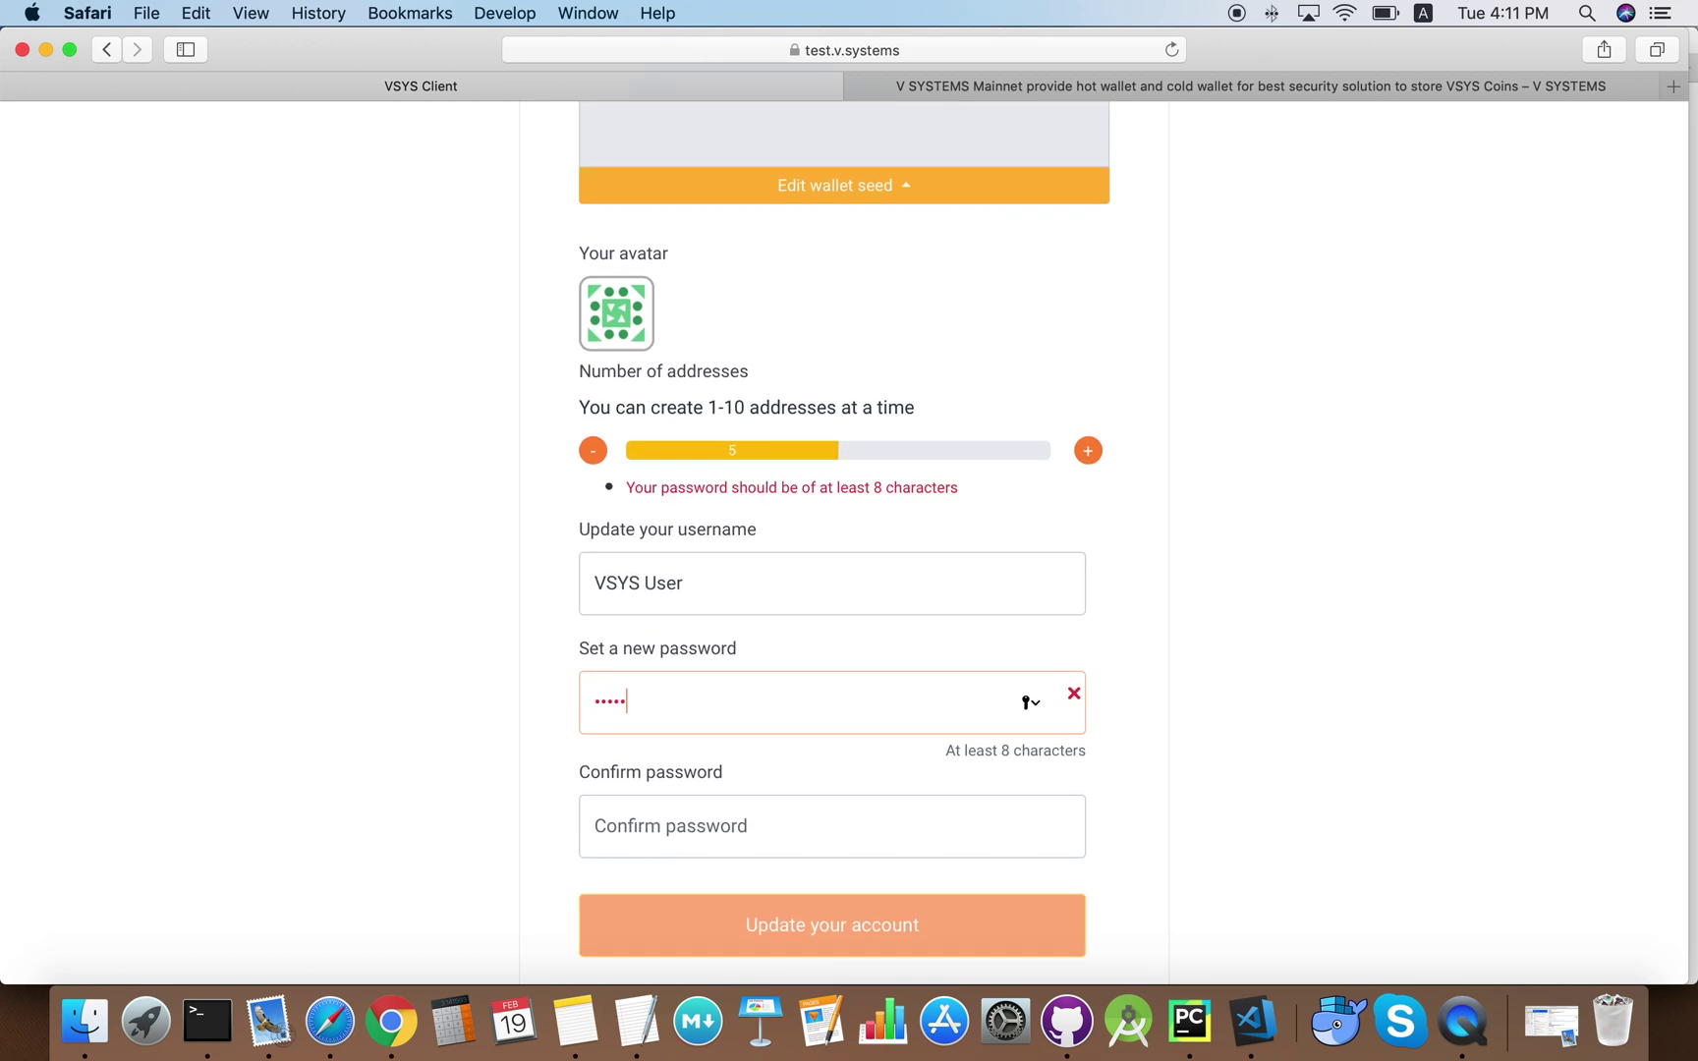
{"action": "type", "text": "•••"}
{"action": "left_click", "coordinate": [727, 786]}
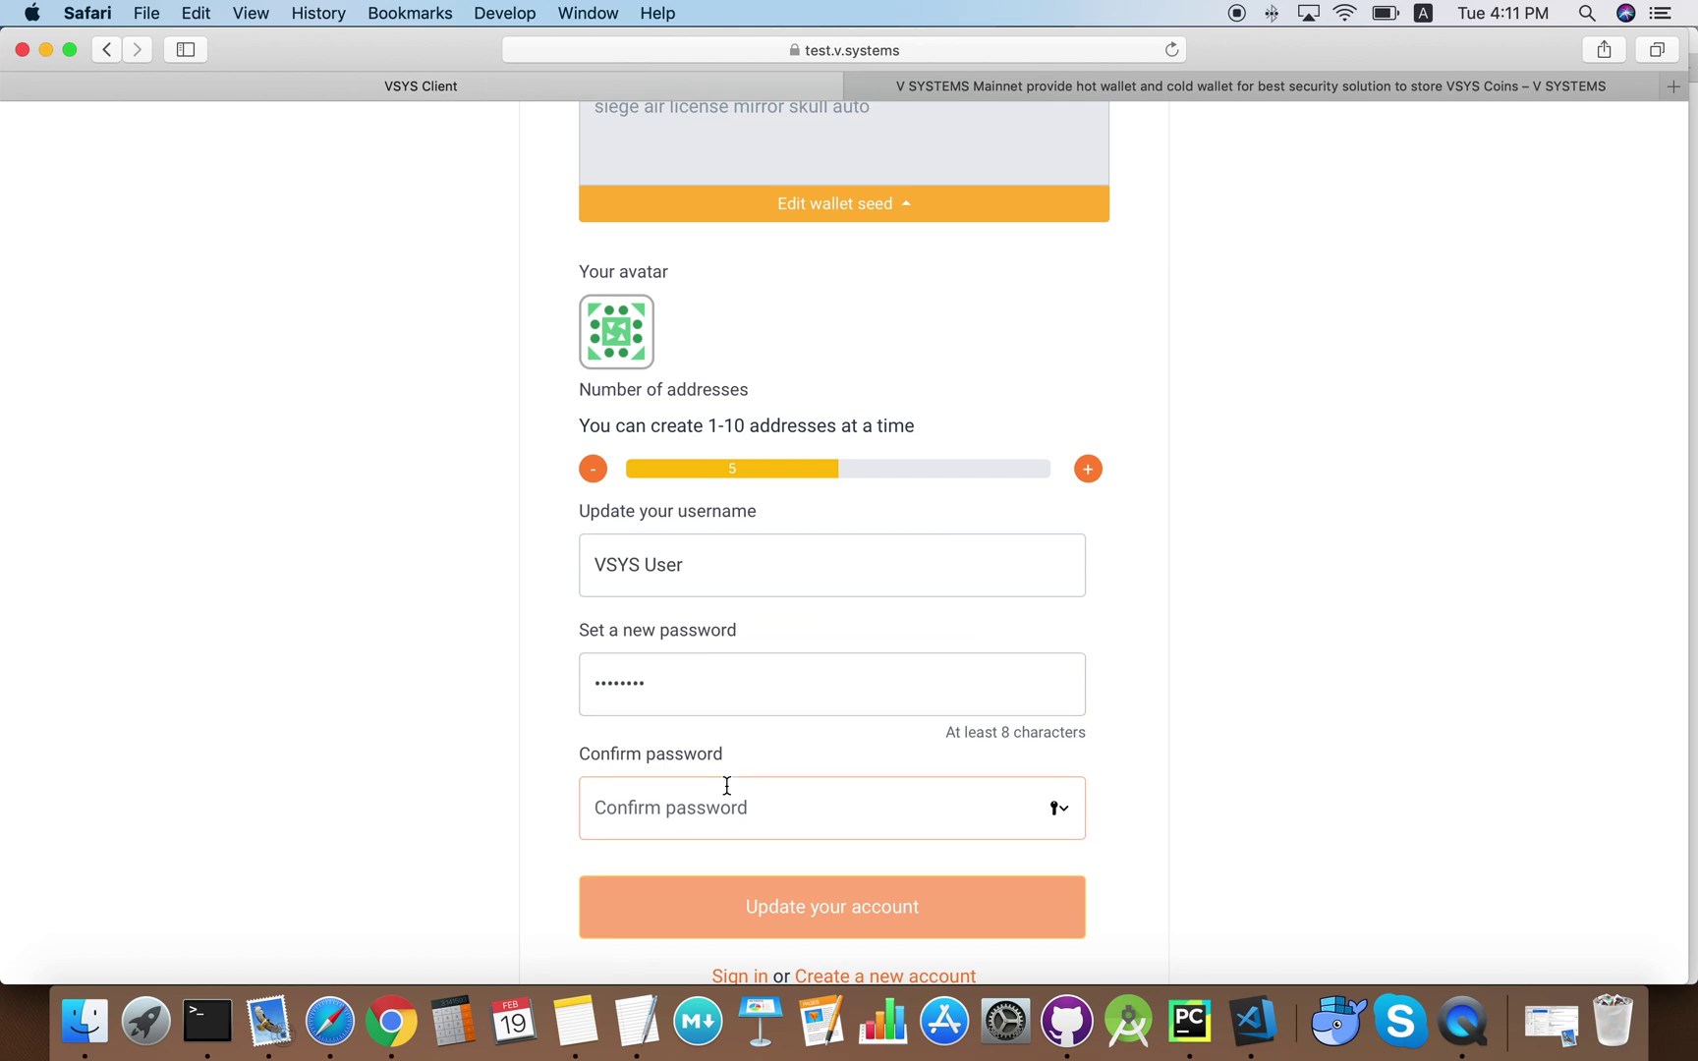
{"action": "type", "text": "••••••••"}
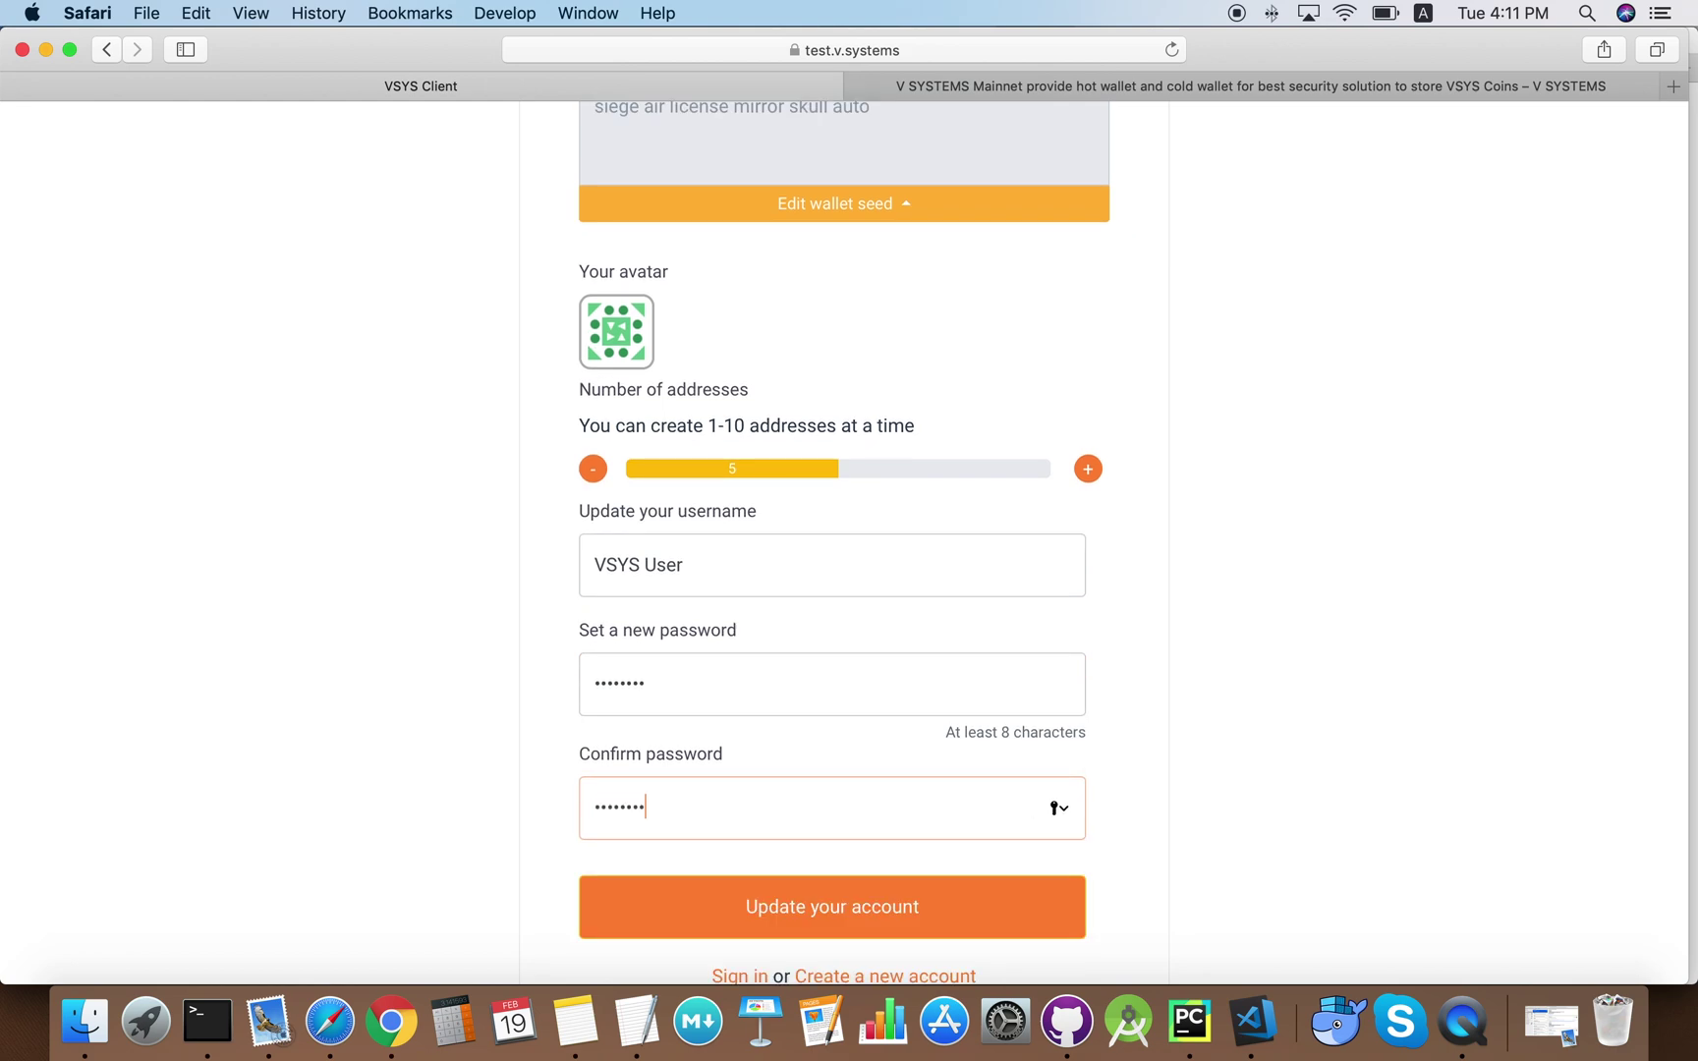
{"action": "scroll", "coordinate": [742, 751], "scroll_direction": "down", "scroll_amount": 1}
{"action": "left_click", "coordinate": [774, 873]}
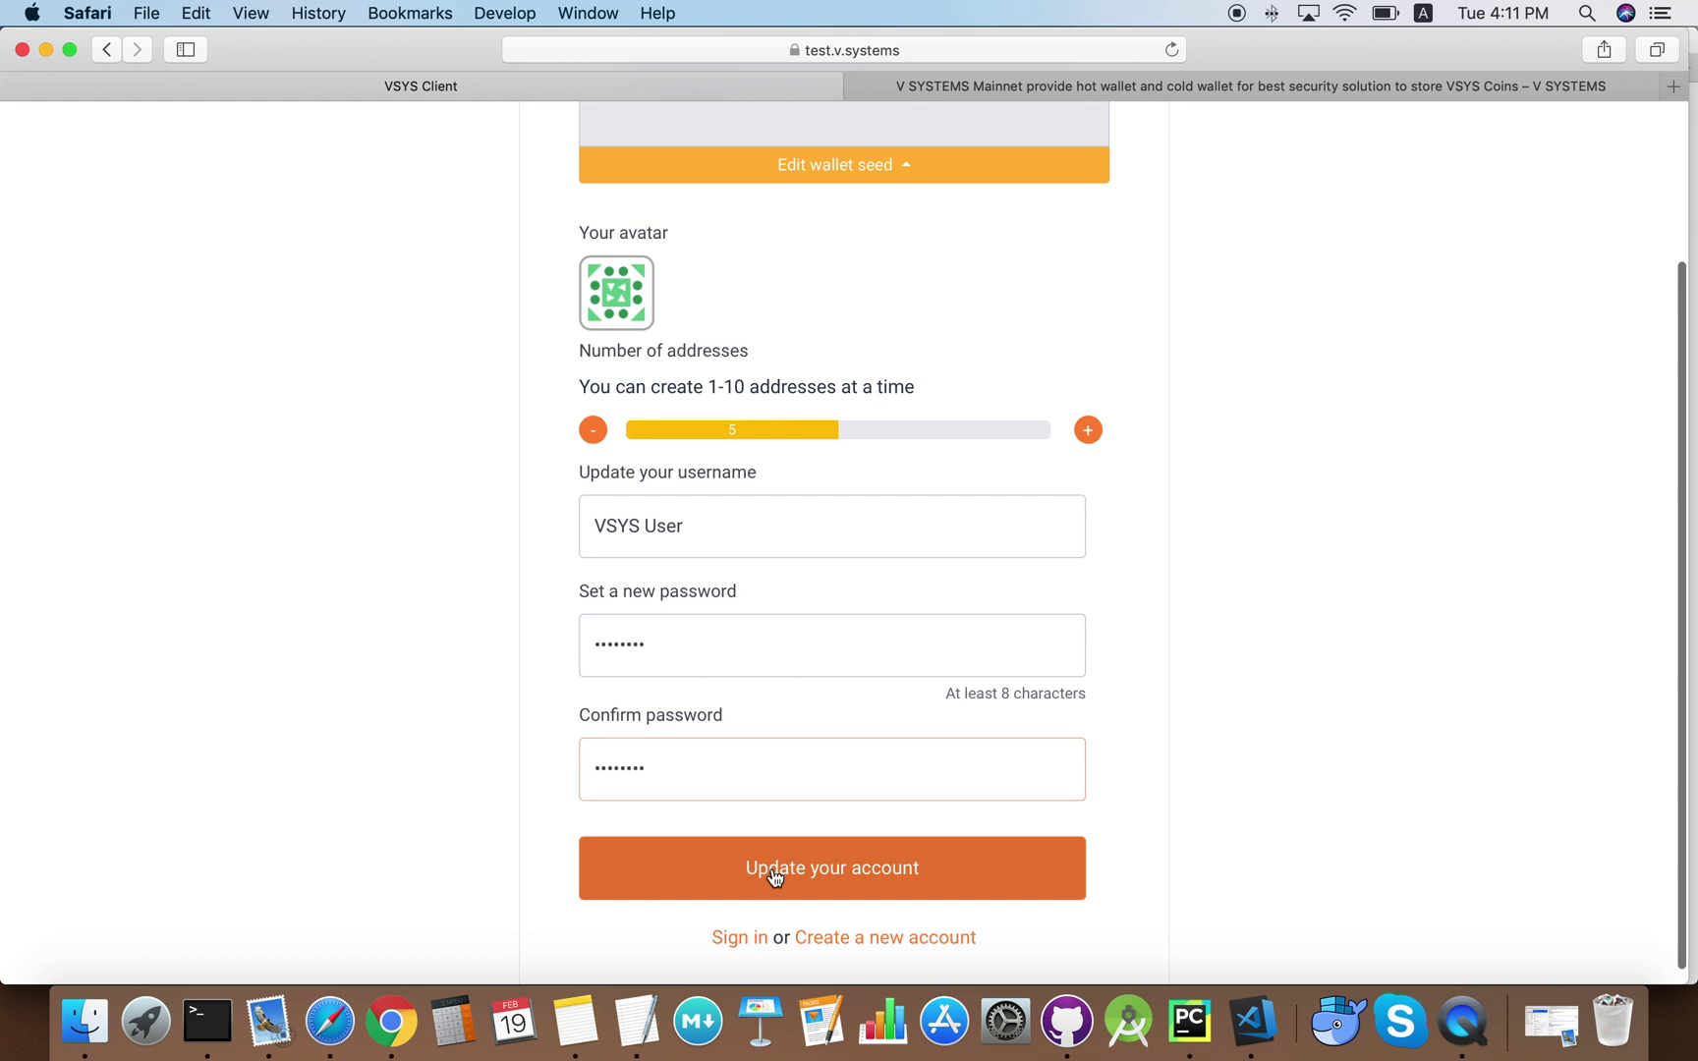
- Decline Safari's offer to save the wallet password
{"action": "key", "text": "Escape"}
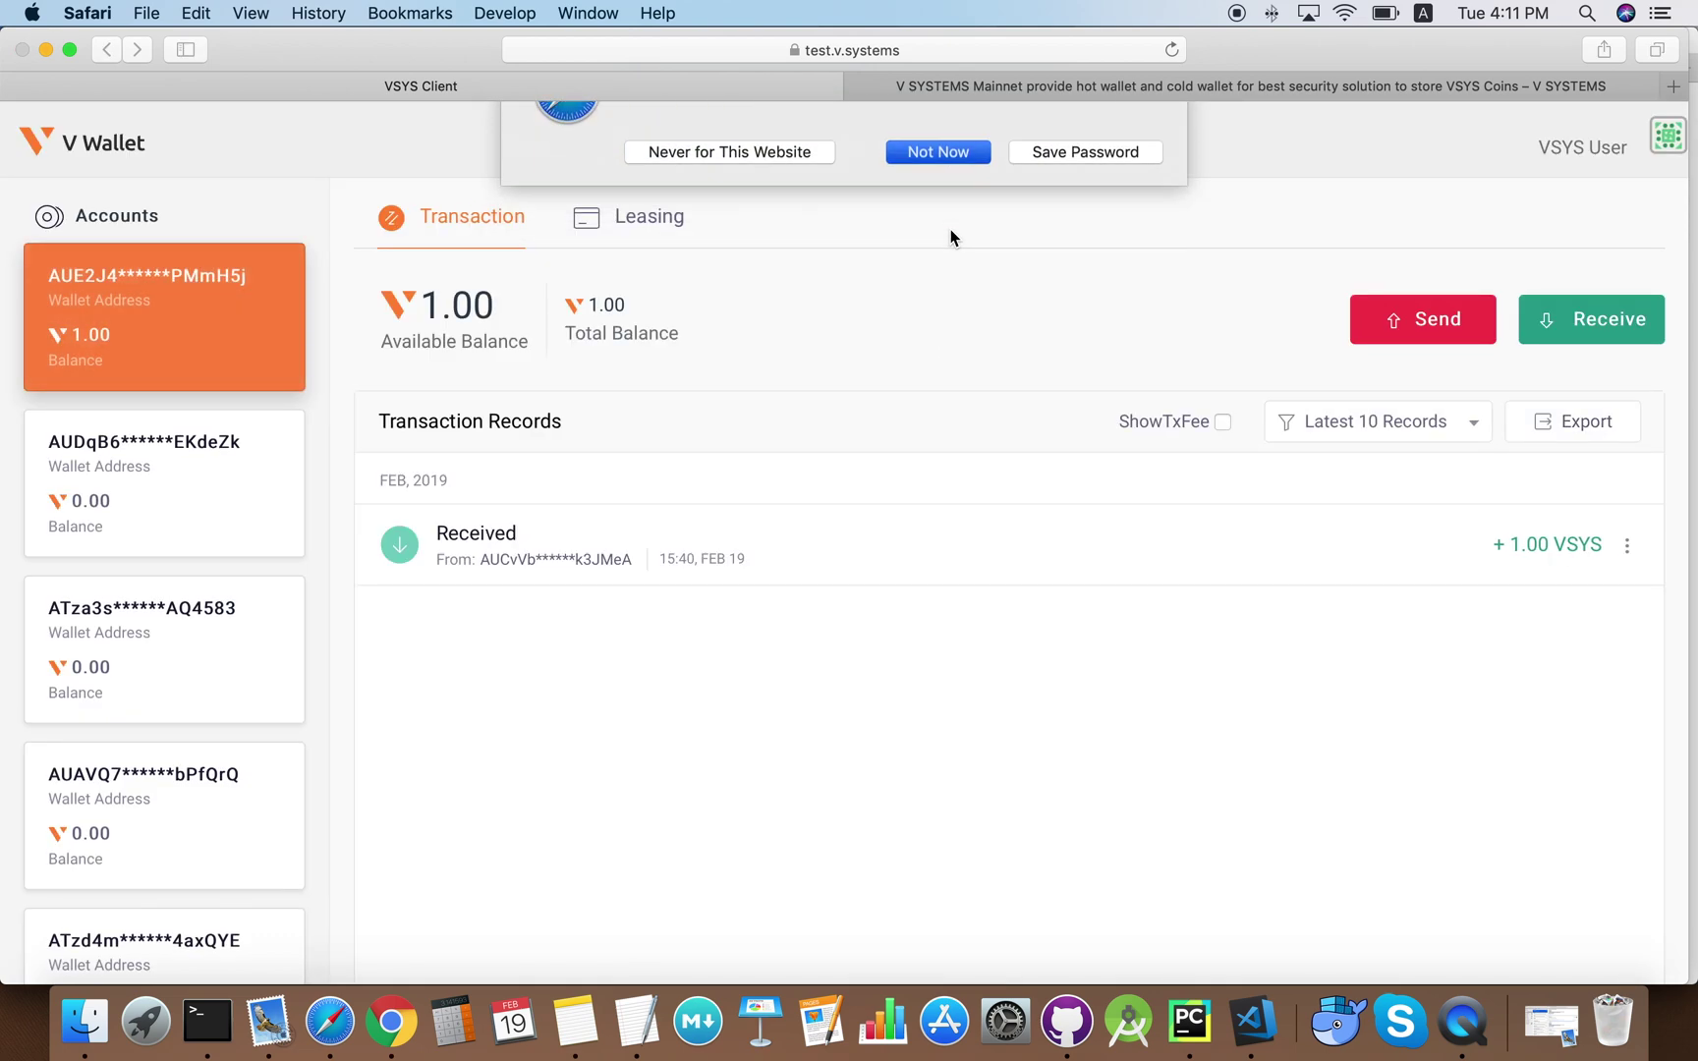